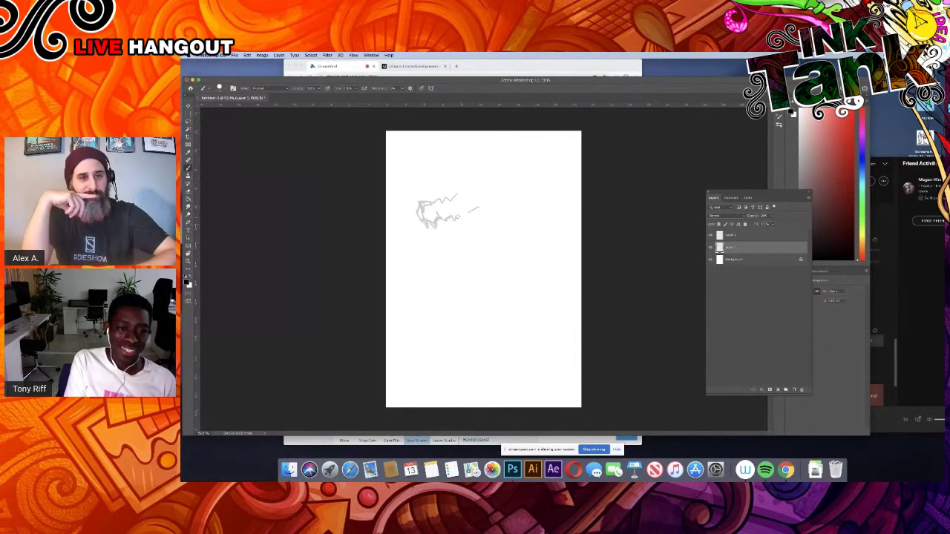
# Step: Sketch the creature's open mouth corner and lower jaw with jagged teeth and a flat chin line below the snout
pyautogui.moveTo(457, 218); pyautogui.dragTo(465, 216)
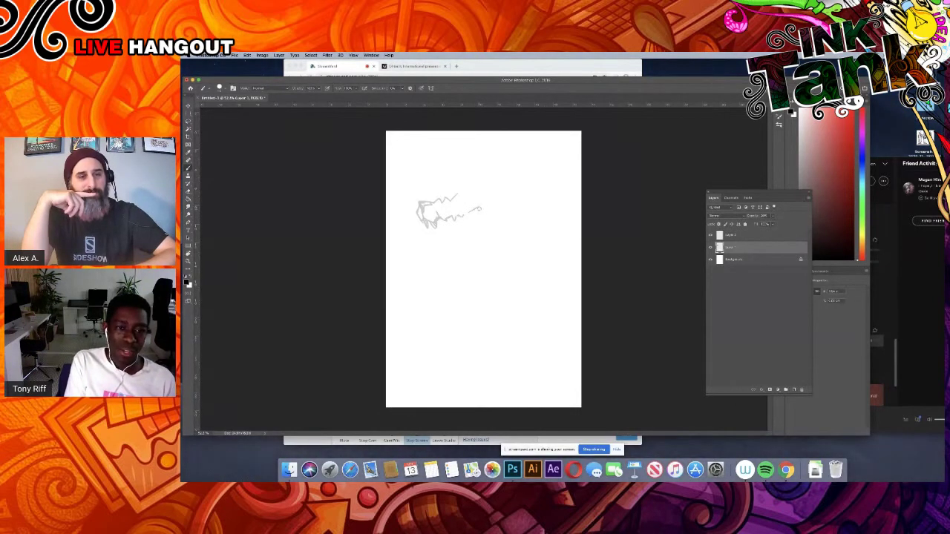
pyautogui.moveTo(476, 210)
pyautogui.mouseDown()
pyautogui.moveTo(485, 202)
pyautogui.moveTo(458, 233)
pyautogui.moveTo(437, 235)
pyautogui.mouseUp()
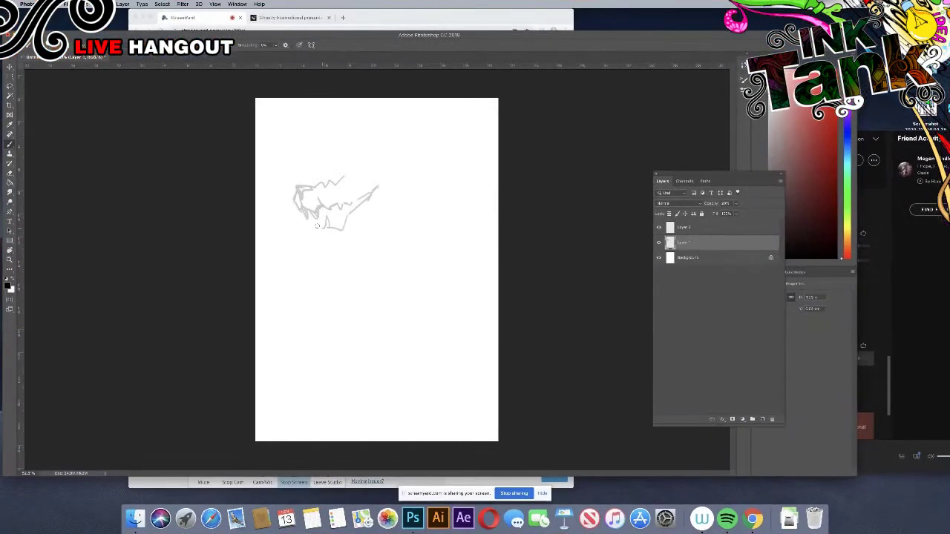
pyautogui.moveTo(317, 225); pyautogui.dragTo(315, 222)
pyautogui.moveTo(310, 236)
pyautogui.mouseDown()
pyautogui.moveTo(339, 239)
pyautogui.moveTo(357, 228)
pyautogui.mouseUp()
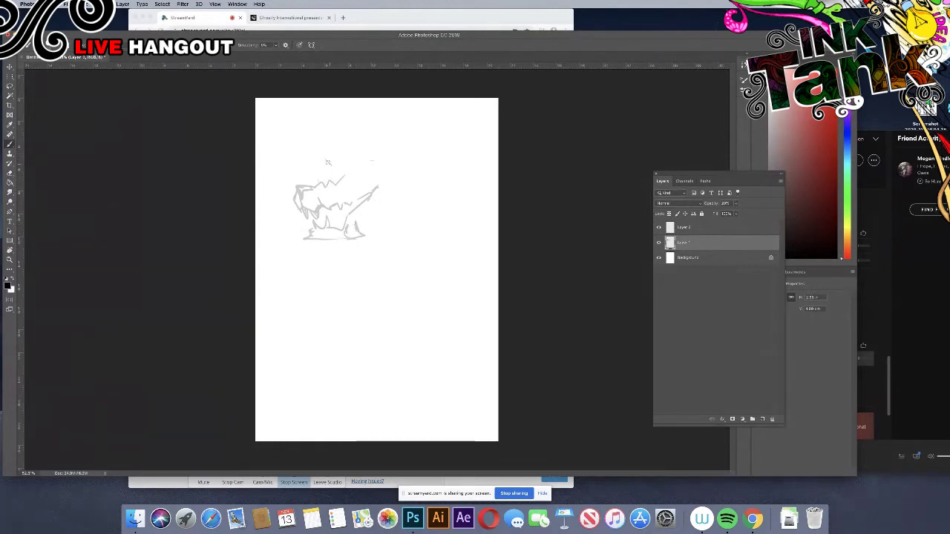
# Step: Sketch two tall pointed ears above the snout and reinforce the chin and ear outlines
pyautogui.moveTo(321, 157)
pyautogui.mouseDown()
pyautogui.moveTo(309, 138)
pyautogui.moveTo(319, 178)
pyautogui.mouseUp()
pyautogui.moveTo(384, 161)
pyautogui.mouseDown()
pyautogui.moveTo(405, 123)
pyautogui.moveTo(423, 171)
pyautogui.moveTo(394, 178)
pyautogui.moveTo(403, 127)
pyautogui.moveTo(406, 170)
pyautogui.mouseUp()
pyautogui.moveTo(487, 79)
pyautogui.mouseDown()
pyautogui.moveTo(505, 101)
pyautogui.moveTo(710, 149)
pyautogui.moveTo(598, 124)
pyautogui.moveTo(499, 80)
pyautogui.mouseUp()
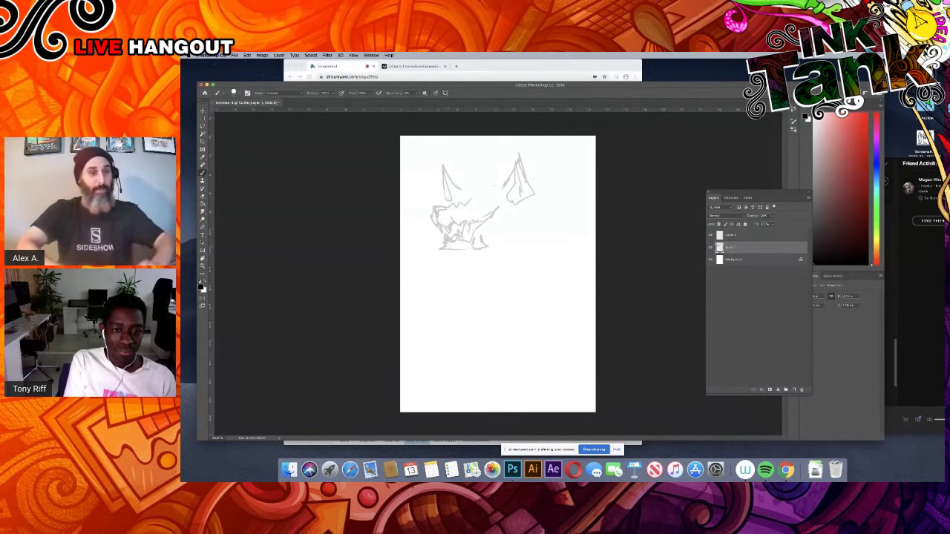
pyautogui.moveTo(444, 249); pyautogui.dragTo(476, 247)
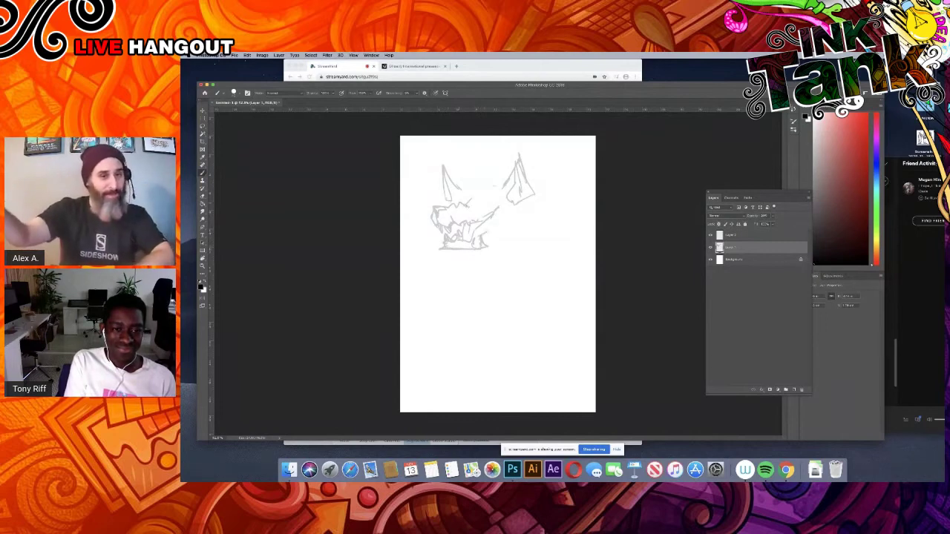
pyautogui.moveTo(443, 201)
pyautogui.mouseDown()
pyautogui.moveTo(439, 160)
pyautogui.moveTo(465, 190)
pyautogui.mouseUp()
pyautogui.moveTo(534, 195)
pyautogui.mouseDown()
pyautogui.moveTo(514, 205)
pyautogui.moveTo(519, 154)
pyautogui.mouseUp()
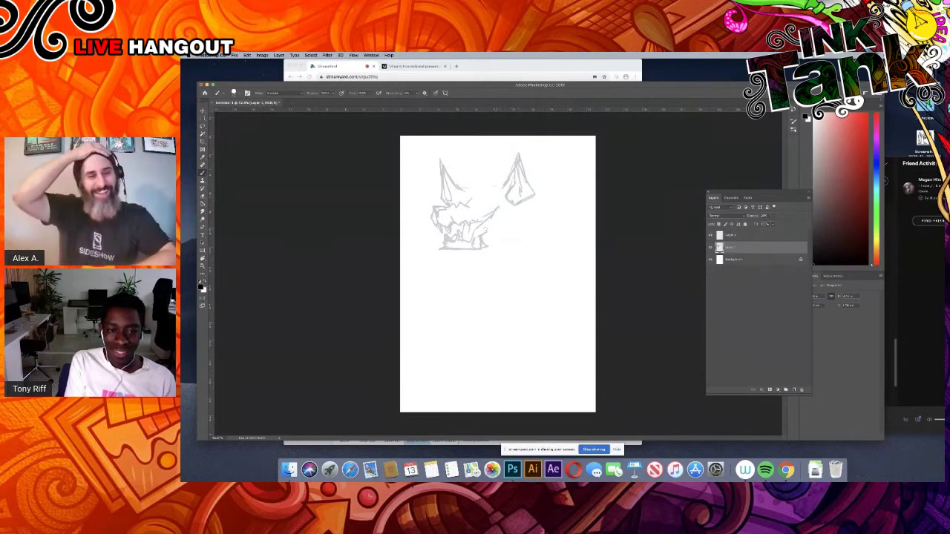
# Step: Switch to the Eraser and increase its brush size slightly
pyautogui.press('e')
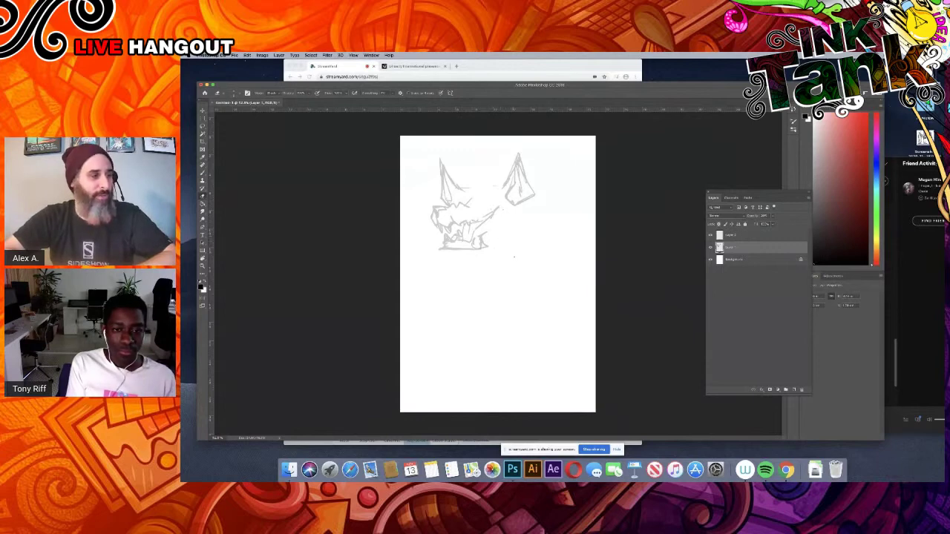
pyautogui.rightClick(503, 226)
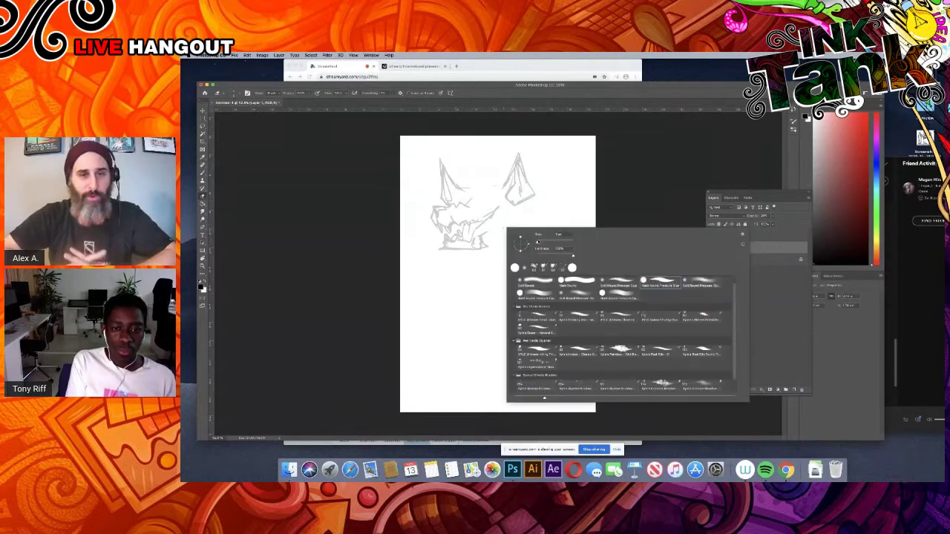
pyautogui.moveTo(538, 244); pyautogui.dragTo(541, 242)
pyautogui.press('Return')
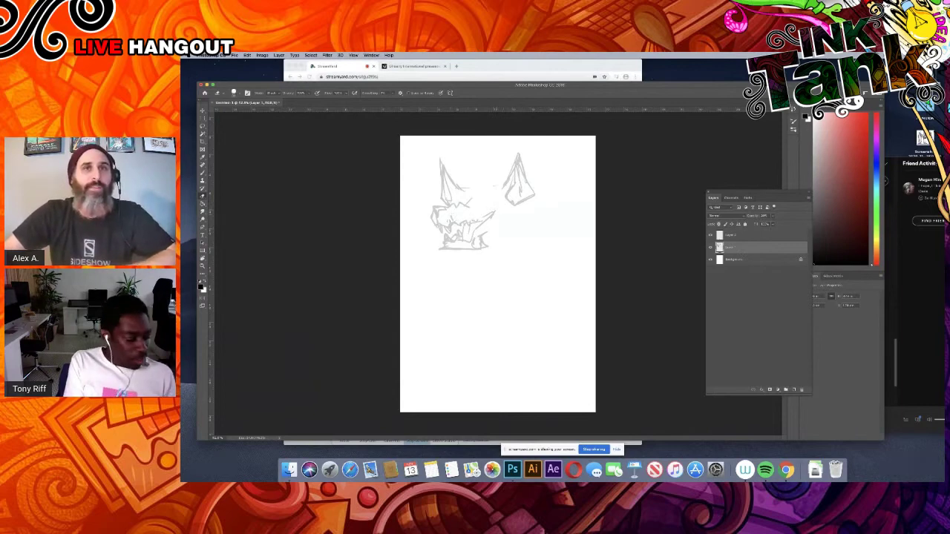
# Step: Brush in a long tapering lapel below the larger ear and the hunched back and shoulder curving down behind it
pyautogui.press('b')
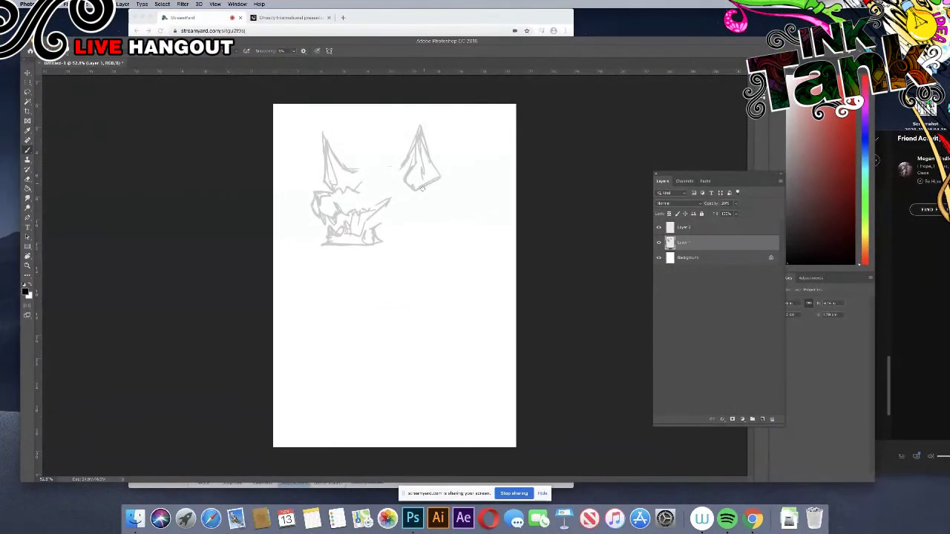
pyautogui.moveTo(424, 190); pyautogui.dragTo(379, 282)
pyautogui.moveTo(429, 161)
pyautogui.mouseDown()
pyautogui.moveTo(467, 184)
pyautogui.moveTo(475, 213)
pyautogui.mouseUp()
pyautogui.moveTo(461, 178)
pyautogui.mouseDown()
pyautogui.moveTo(480, 215)
pyautogui.moveTo(458, 270)
pyautogui.mouseUp()
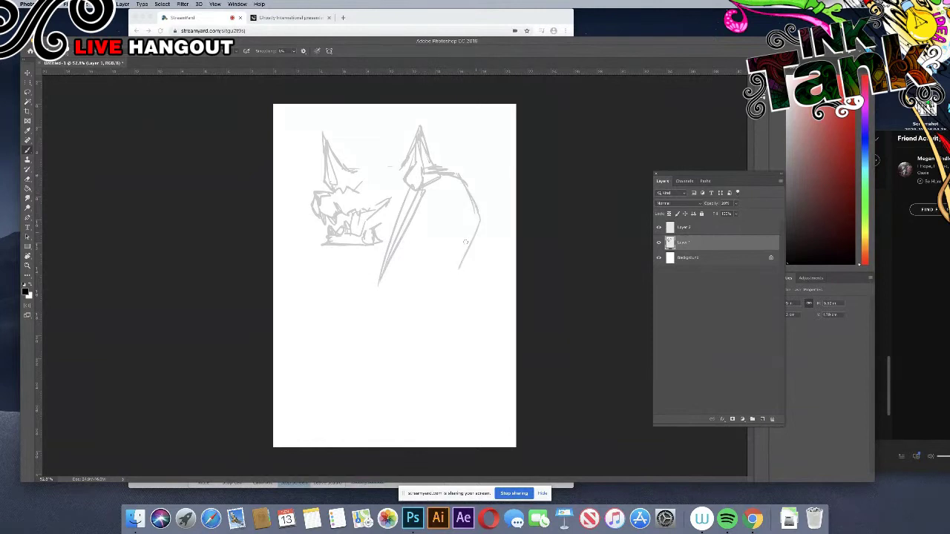
pyautogui.moveTo(474, 212)
pyautogui.mouseDown()
pyautogui.moveTo(446, 280)
pyautogui.moveTo(449, 304)
pyautogui.mouseUp()
# Step: Sketch both arms hanging from the shoulders, with angular elbows and narrow forearms reaching down to the wrists
pyautogui.moveTo(321, 223); pyautogui.dragTo(313, 261)
pyautogui.moveTo(322, 218)
pyautogui.mouseDown()
pyautogui.moveTo(312, 284)
pyautogui.moveTo(330, 338)
pyautogui.moveTo(317, 282)
pyautogui.moveTo(327, 251)
pyautogui.mouseUp()
pyautogui.moveTo(471, 219)
pyautogui.mouseDown()
pyautogui.moveTo(480, 254)
pyautogui.moveTo(469, 323)
pyautogui.moveTo(457, 233)
pyautogui.mouseUp()
pyautogui.moveTo(466, 301); pyautogui.dragTo(466, 319)
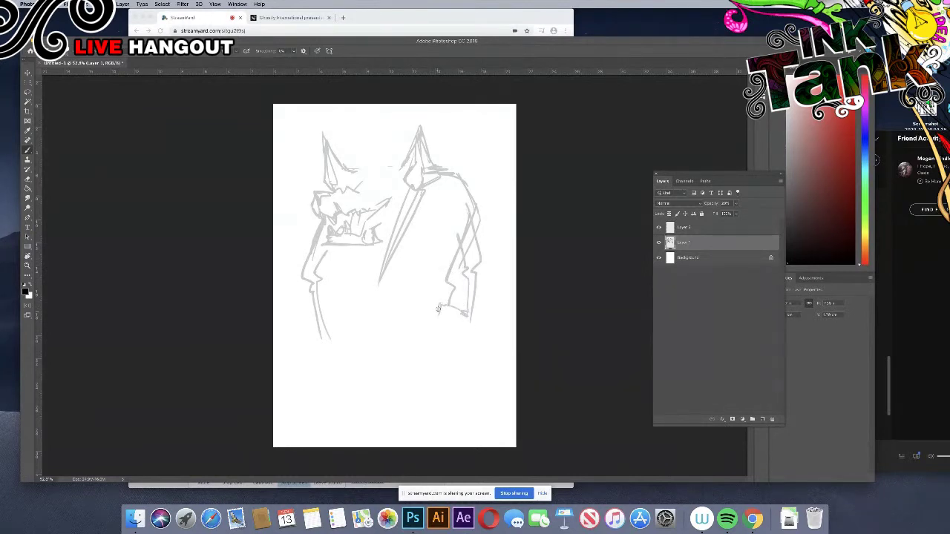
pyautogui.moveTo(352, 242)
pyautogui.mouseDown()
pyautogui.moveTo(318, 270)
pyautogui.moveTo(319, 319)
pyautogui.mouseUp()
# Step: Sketch large clenched fists with jagged finger shapes at the ends of both arms
pyautogui.moveTo(457, 244)
pyautogui.mouseDown()
pyautogui.moveTo(465, 322)
pyautogui.moveTo(464, 314)
pyautogui.moveTo(436, 310)
pyautogui.moveTo(421, 333)
pyautogui.moveTo(421, 364)
pyautogui.moveTo(435, 355)
pyautogui.moveTo(432, 341)
pyautogui.moveTo(444, 344)
pyautogui.moveTo(444, 368)
pyautogui.moveTo(423, 368)
pyautogui.moveTo(431, 384)
pyautogui.moveTo(455, 374)
pyautogui.moveTo(452, 359)
pyautogui.moveTo(445, 381)
pyautogui.moveTo(480, 363)
pyautogui.moveTo(468, 328)
pyautogui.mouseUp()
pyautogui.moveTo(330, 333)
pyautogui.mouseDown()
pyautogui.moveTo(359, 369)
pyautogui.moveTo(345, 374)
pyautogui.moveTo(348, 357)
pyautogui.moveTo(318, 339)
pyautogui.moveTo(321, 330)
pyautogui.moveTo(305, 343)
pyautogui.moveTo(315, 383)
pyautogui.mouseUp()
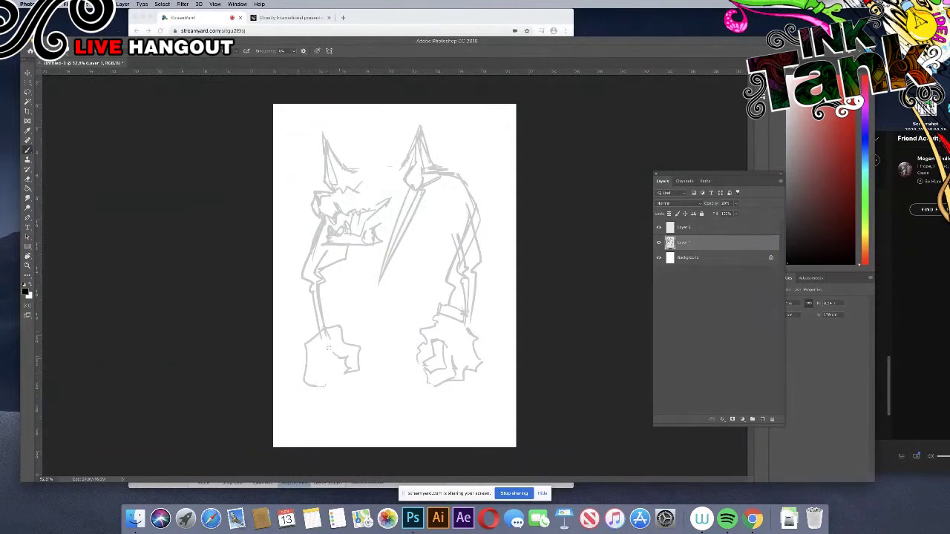
pyautogui.moveTo(329, 348)
pyautogui.mouseDown()
pyautogui.moveTo(323, 380)
pyautogui.moveTo(348, 383)
pyautogui.moveTo(312, 382)
pyautogui.moveTo(338, 380)
pyautogui.mouseUp()
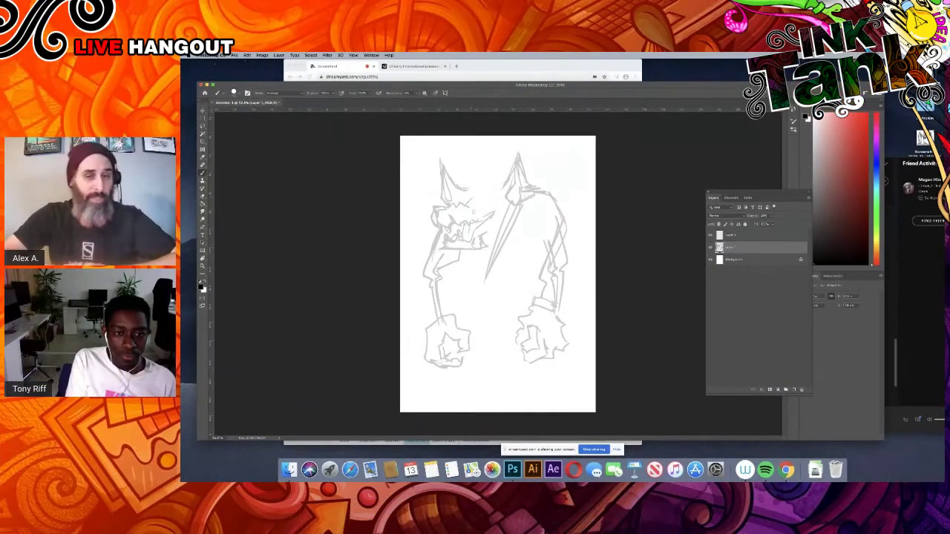
# Step: Sketch two round eyes with pointed outer corners above the snout and add small marks to the nose
pyautogui.scroll(4, 469, 190)
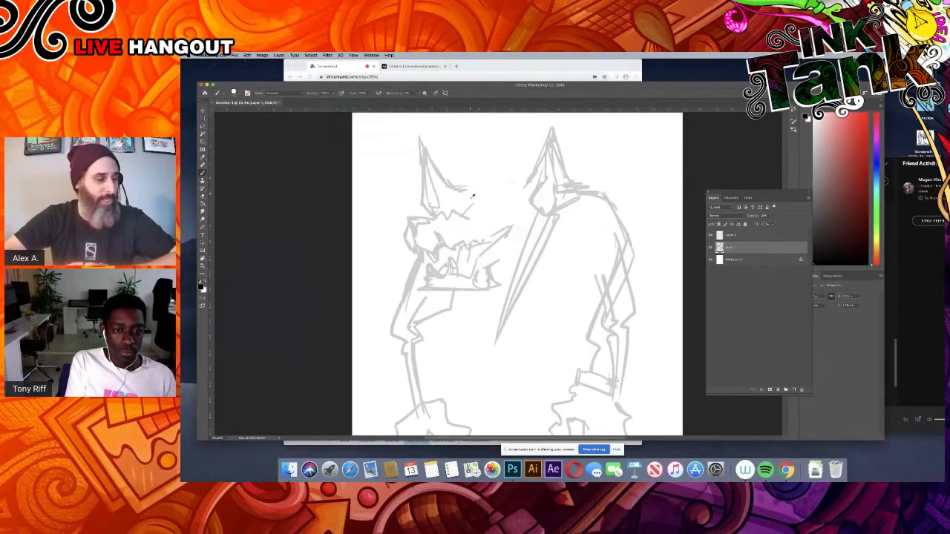
pyautogui.moveTo(451, 208)
pyautogui.mouseDown()
pyautogui.moveTo(460, 210)
pyautogui.moveTo(454, 199)
pyautogui.moveTo(481, 215)
pyautogui.moveTo(491, 210)
pyautogui.moveTo(481, 220)
pyautogui.moveTo(498, 211)
pyautogui.mouseUp()
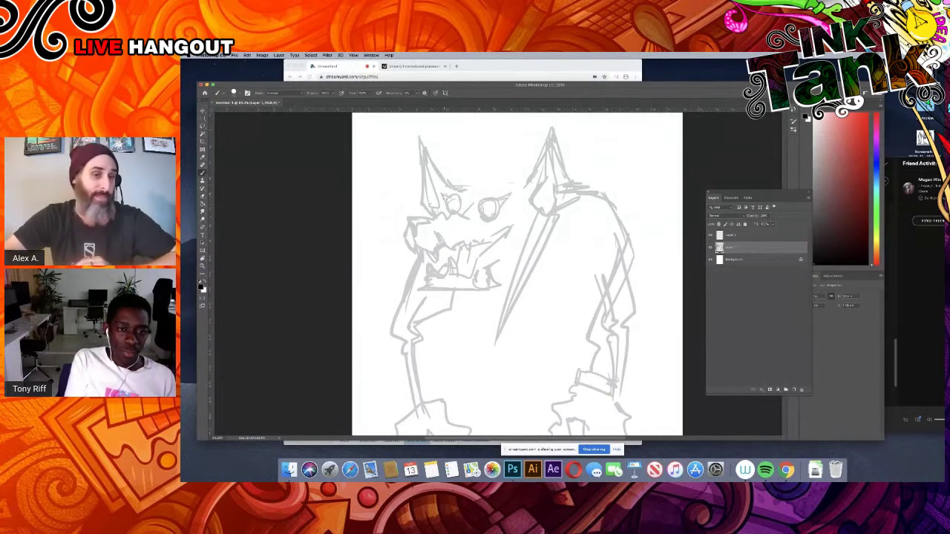
pyautogui.moveTo(469, 194); pyautogui.dragTo(459, 211)
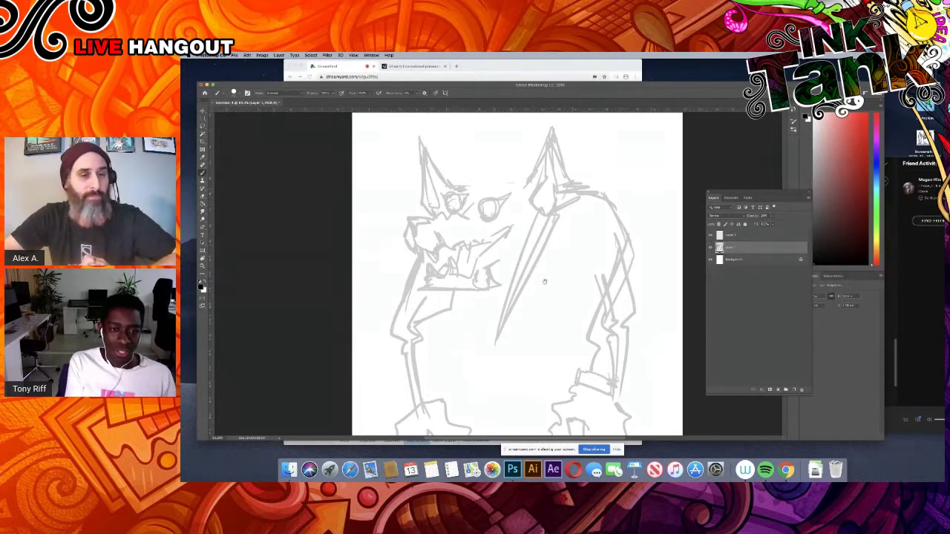
pyautogui.moveTo(545, 282); pyautogui.dragTo(563, 263)
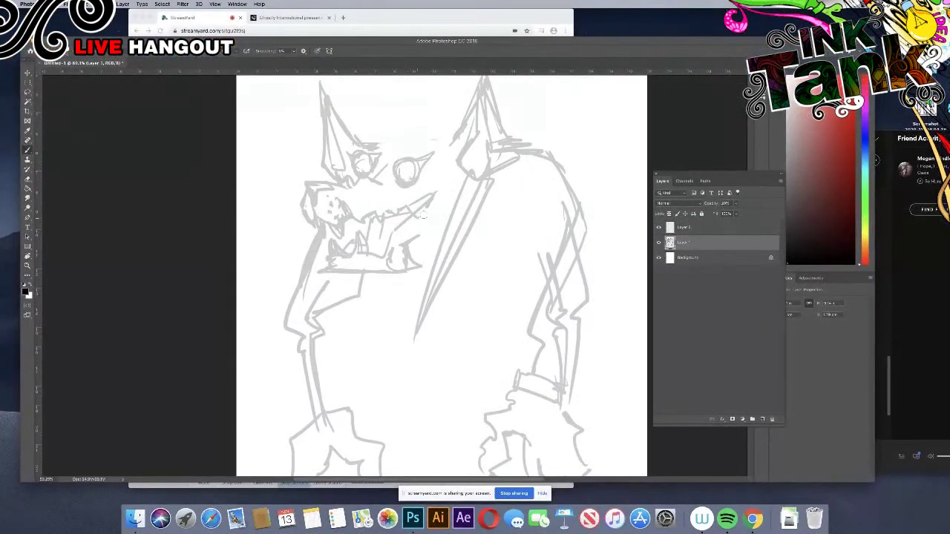
# Step: Enlarge the Eraser and erase the pointed upper corner of the creature's mouth
pyautogui.press('e')
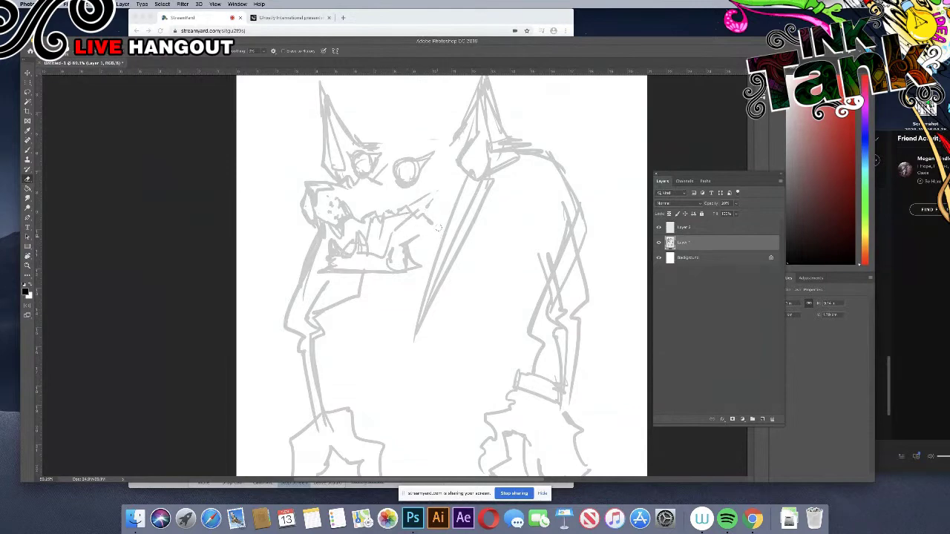
pyautogui.rightClick(438, 228)
pyautogui.press('Escape')
pyautogui.rightClick(448, 233)
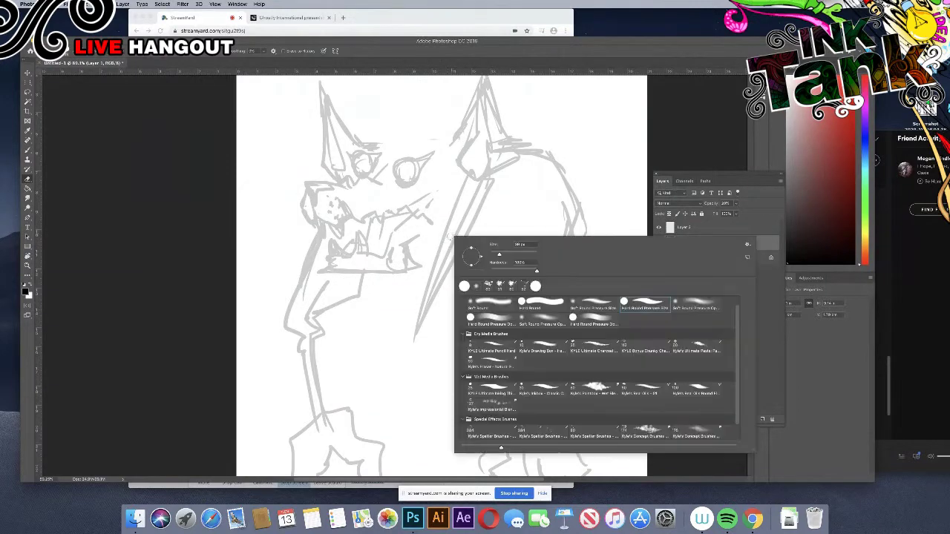
pyautogui.moveTo(500, 254); pyautogui.dragTo(507, 254)
pyautogui.click(436, 185)
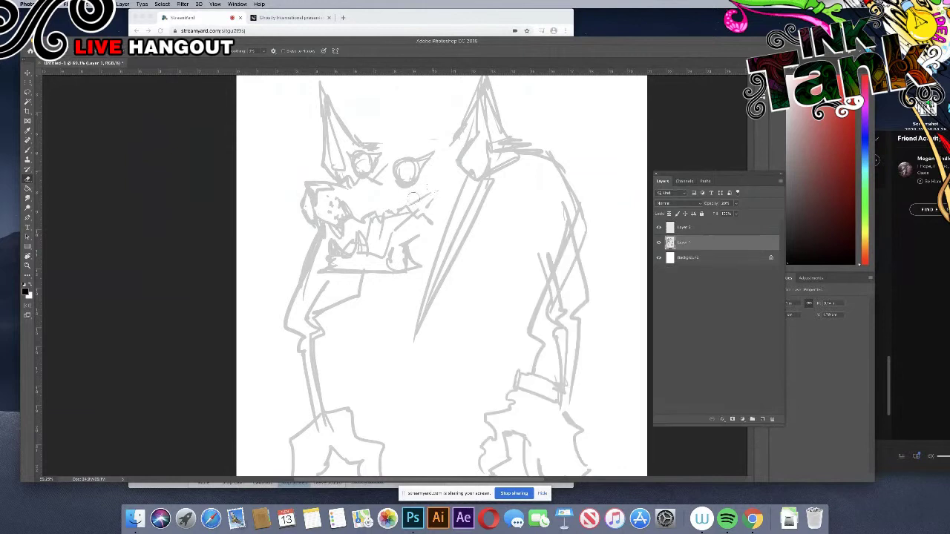
pyautogui.moveTo(416, 197); pyautogui.dragTo(426, 196)
pyautogui.scroll(-3, 430, 195)
pyautogui.scroll(2, 383, 200)
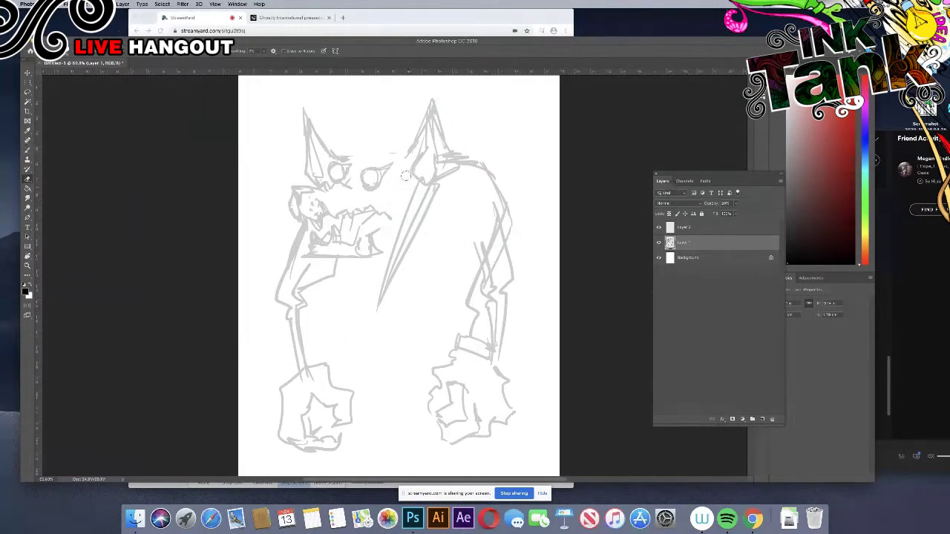
# Step: Sketch the brow line and spiky, bushy eyebrows above both eyes, adding small strokes among the teeth
pyautogui.press('b')
pyautogui.moveTo(342, 157); pyautogui.dragTo(369, 157)
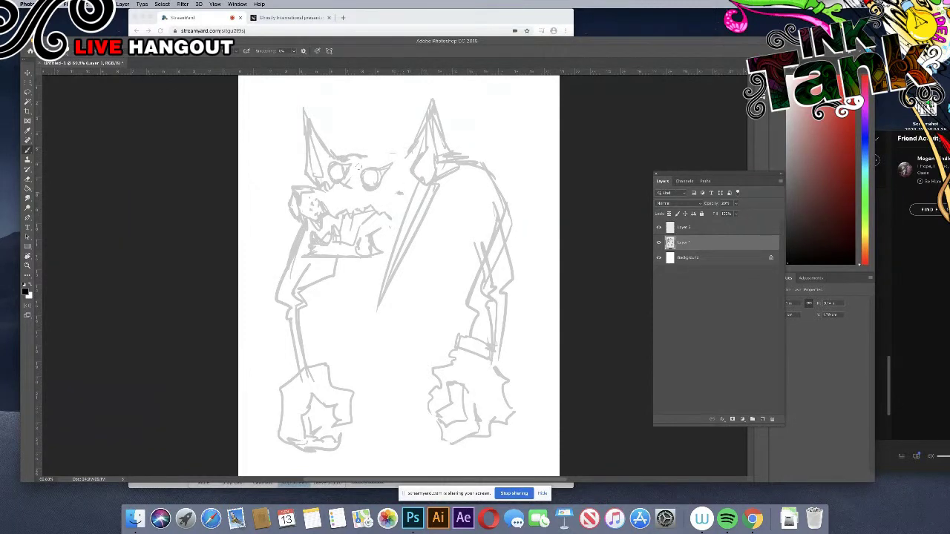
pyautogui.moveTo(343, 239); pyautogui.dragTo(346, 251)
pyautogui.moveTo(363, 160)
pyautogui.mouseDown()
pyautogui.moveTo(388, 137)
pyautogui.moveTo(380, 159)
pyautogui.moveTo(353, 159)
pyautogui.moveTo(336, 134)
pyautogui.moveTo(333, 153)
pyautogui.moveTo(360, 165)
pyautogui.moveTo(377, 162)
pyautogui.moveTo(375, 154)
pyautogui.moveTo(345, 158)
pyautogui.mouseUp()
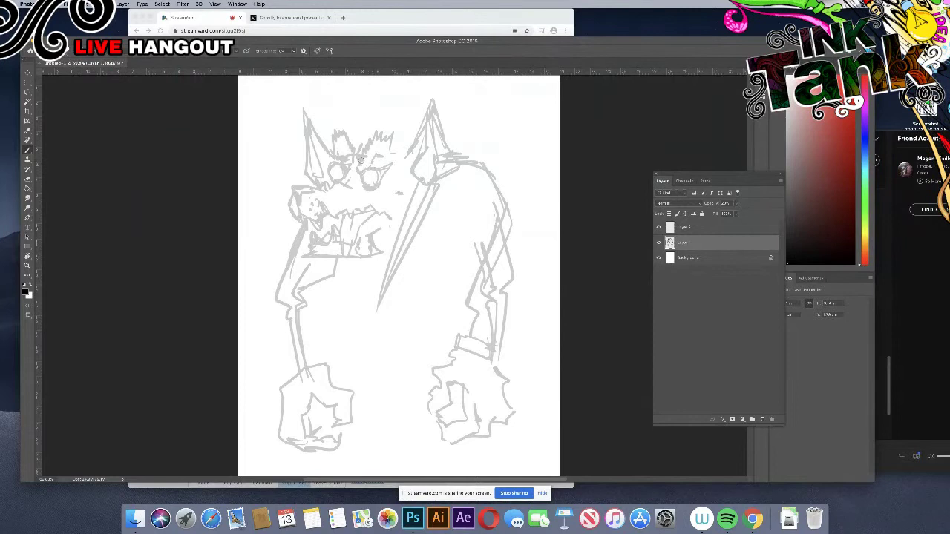
pyautogui.press('e')
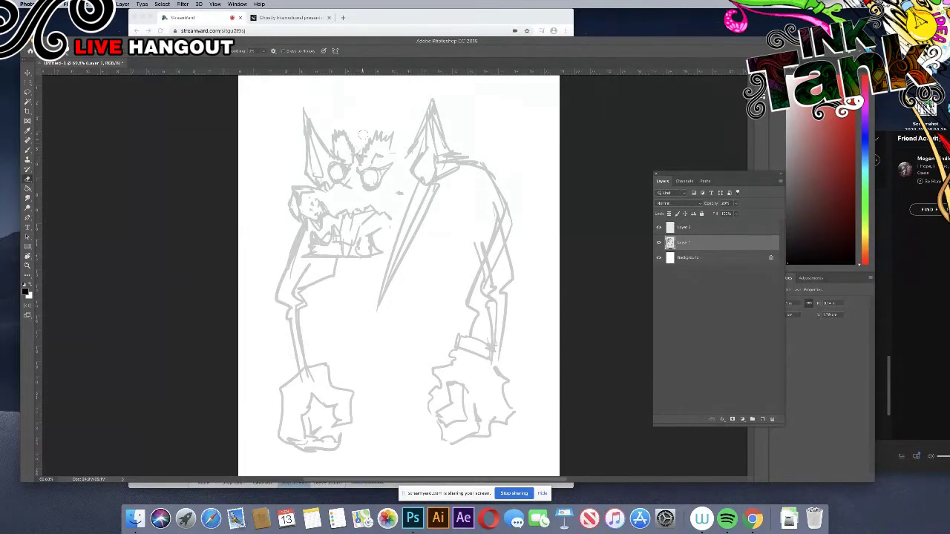
# Step: Brush in the cheek line below the larger ear and spiky whisker-like strokes beside the snout
pyautogui.press('b')
pyautogui.moveTo(412, 144); pyautogui.dragTo(393, 160)
pyautogui.moveTo(396, 244)
pyautogui.mouseDown()
pyautogui.moveTo(409, 205)
pyautogui.moveTo(403, 175)
pyautogui.mouseUp()
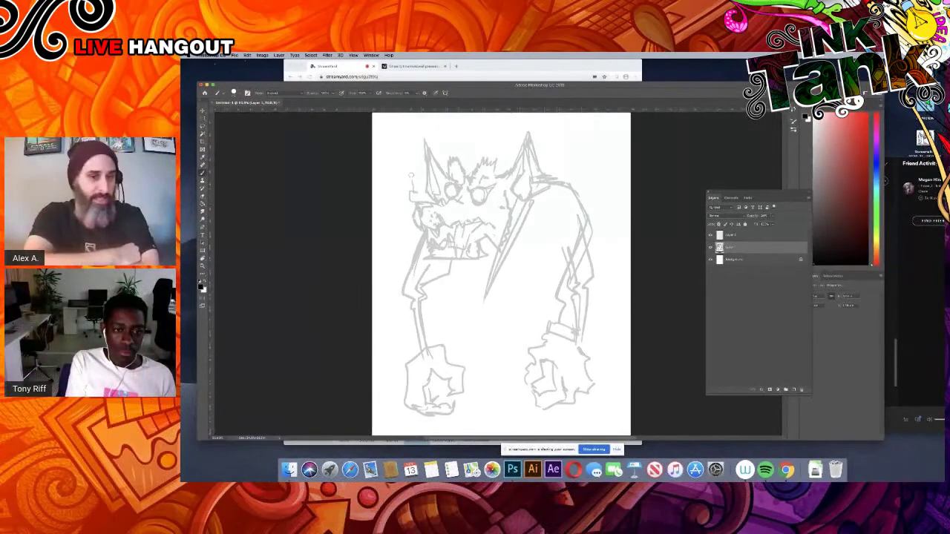
pyautogui.moveTo(405, 206); pyautogui.dragTo(403, 195)
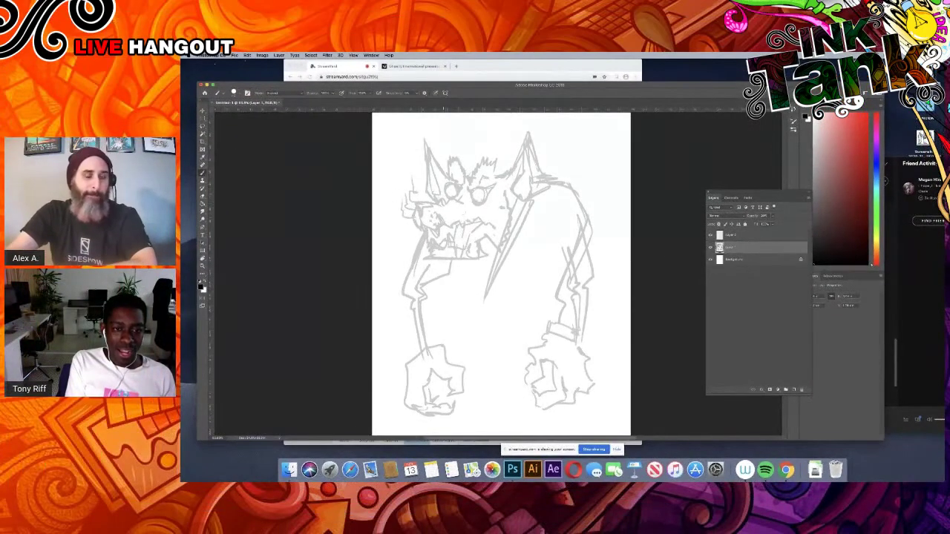
pyautogui.moveTo(442, 222); pyautogui.dragTo(456, 207)
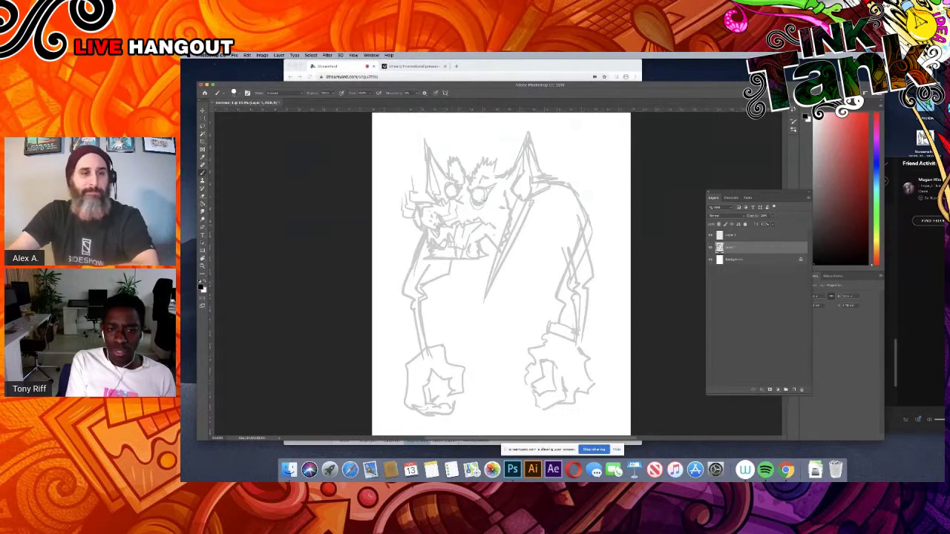
# Step: Sketch the torso with the collar's second edge below the chin, the chest sides and a slanted waistline between the arms
pyautogui.moveTo(479, 258); pyautogui.dragTo(489, 277)
pyautogui.moveTo(568, 262); pyautogui.dragTo(551, 292)
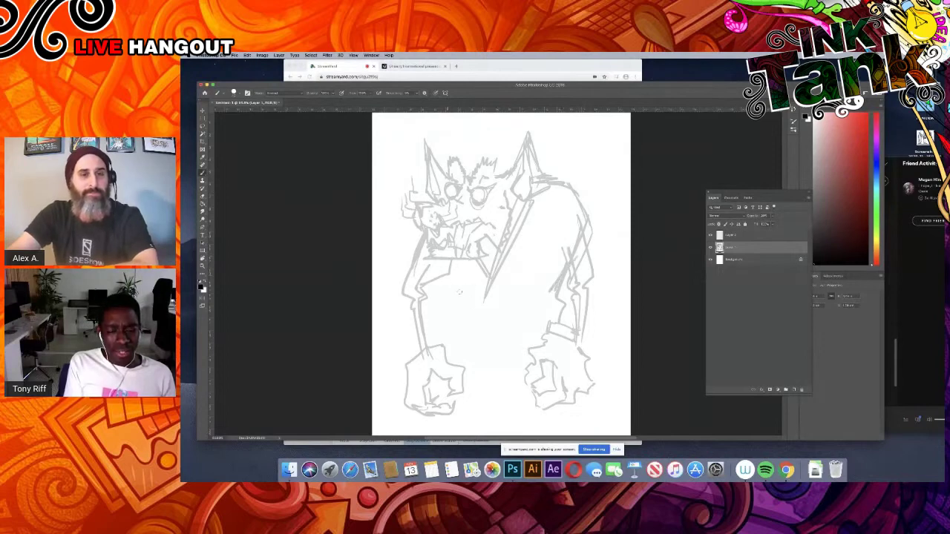
pyautogui.moveTo(447, 276); pyautogui.dragTo(475, 319)
pyautogui.moveTo(549, 294); pyautogui.dragTo(543, 300)
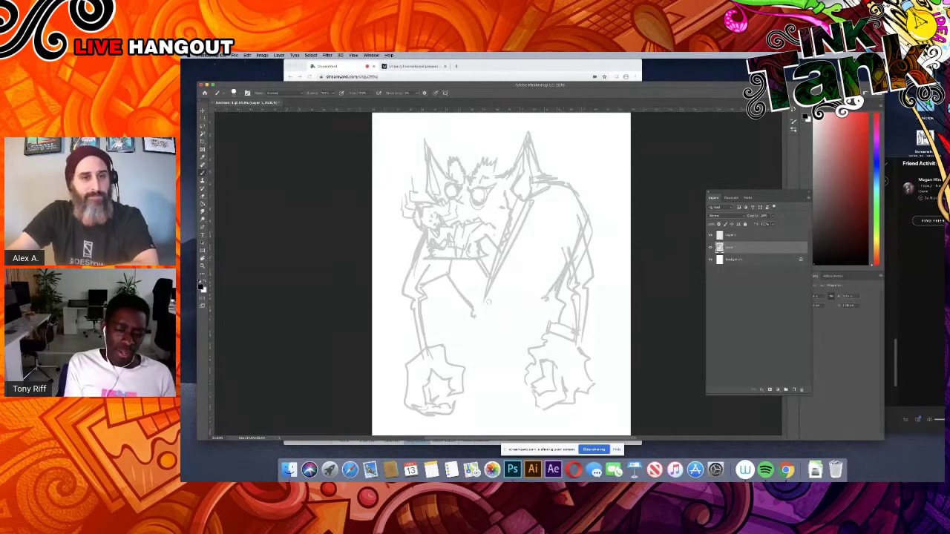
pyautogui.moveTo(483, 313); pyautogui.dragTo(542, 296)
pyautogui.moveTo(475, 317); pyautogui.dragTo(449, 318)
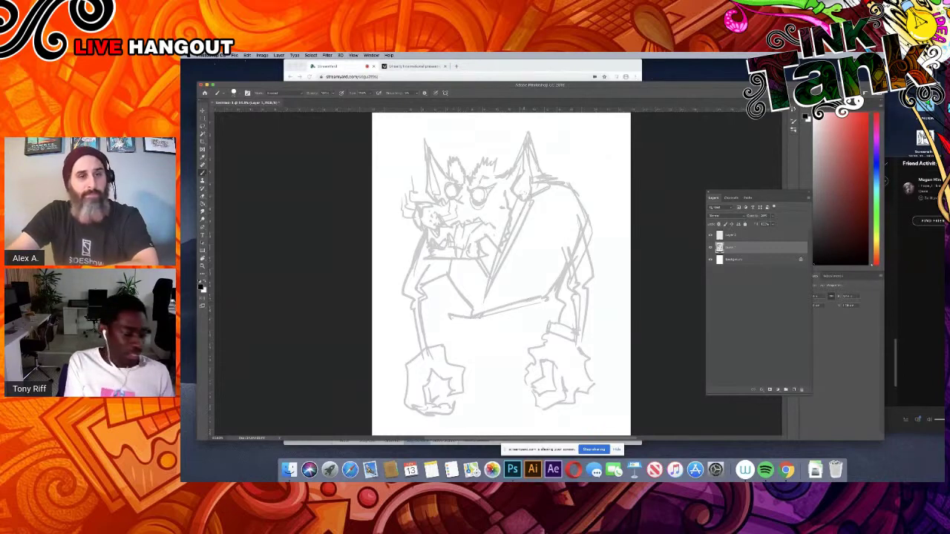
# Step: Erase the overlapping inner lines of the larger pointed ear
pyautogui.press('e')
pyautogui.moveTo(531, 148); pyautogui.dragTo(533, 181)
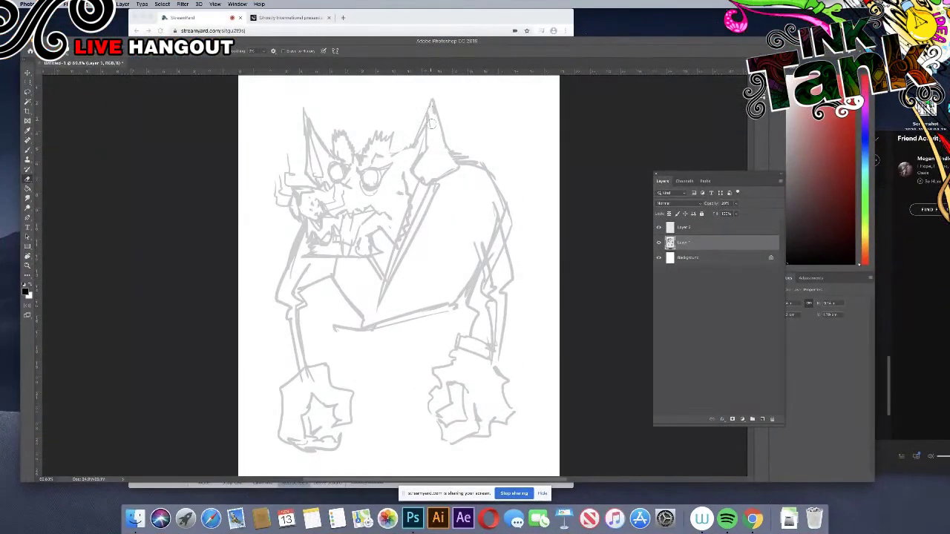
pyautogui.moveTo(432, 123)
pyautogui.mouseDown()
pyautogui.moveTo(434, 112)
pyautogui.moveTo(393, 158)
pyautogui.mouseUp()
# Step: Brush pupils into both eyes and redefine the upper lip and teeth
pyautogui.press('b')
pyautogui.moveTo(334, 168); pyautogui.dragTo(377, 180)
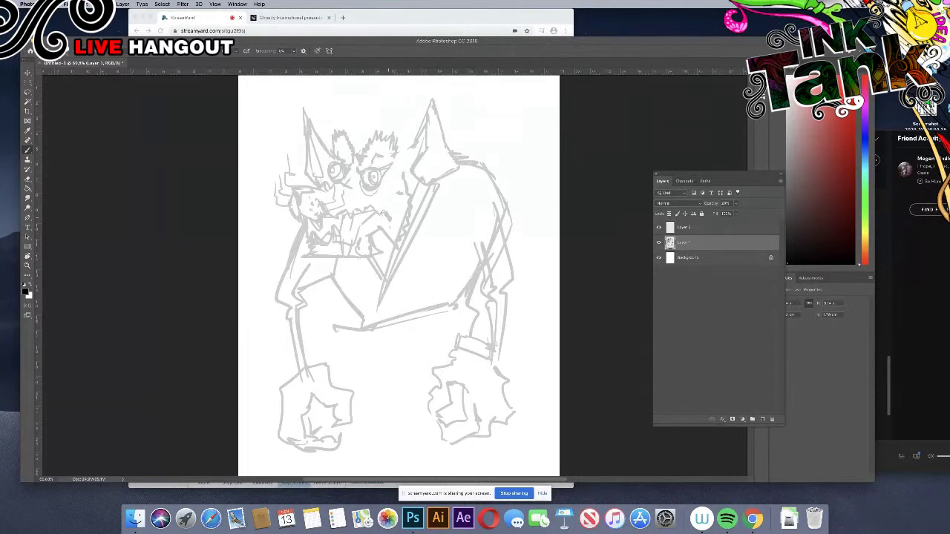
pyautogui.moveTo(371, 211); pyautogui.dragTo(341, 221)
# Step: Widen the lapel's upper end, add jagged fur at the far elbow and thicken the near forearm's lines
pyautogui.moveTo(444, 182)
pyautogui.mouseDown()
pyautogui.moveTo(410, 234)
pyautogui.moveTo(414, 221)
pyautogui.mouseUp()
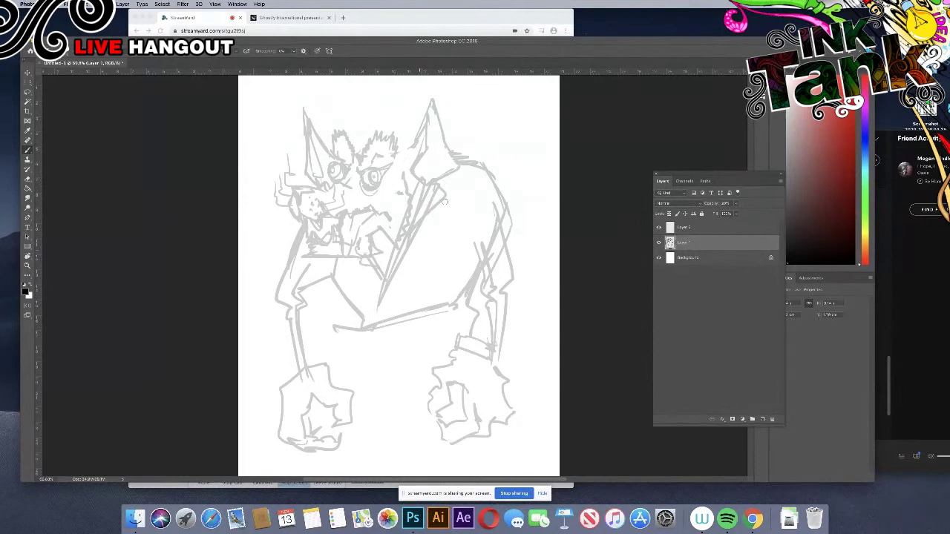
pyautogui.moveTo(503, 207)
pyautogui.mouseDown()
pyautogui.moveTo(521, 239)
pyautogui.moveTo(519, 264)
pyautogui.moveTo(478, 274)
pyautogui.moveTo(468, 257)
pyautogui.mouseUp()
pyautogui.moveTo(331, 283)
pyautogui.mouseDown()
pyautogui.moveTo(306, 319)
pyautogui.moveTo(309, 363)
pyautogui.moveTo(296, 368)
pyautogui.moveTo(285, 315)
pyautogui.mouseUp()
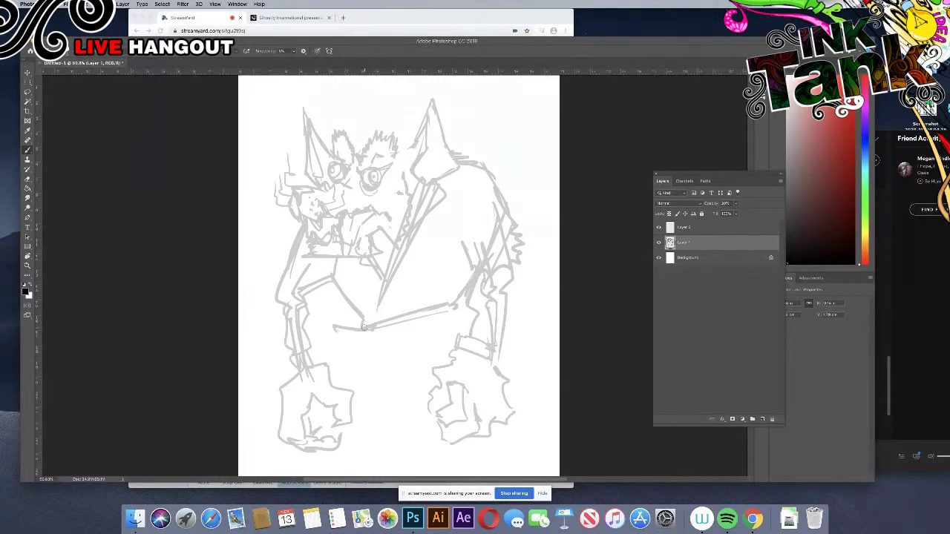
# Step: Shade the armpit on the larger ear's side and erase the lapel lines running down the chest
pyautogui.moveTo(469, 260)
pyautogui.mouseDown()
pyautogui.moveTo(460, 228)
pyautogui.moveTo(472, 280)
pyautogui.moveTo(465, 253)
pyautogui.moveTo(460, 276)
pyautogui.mouseUp()
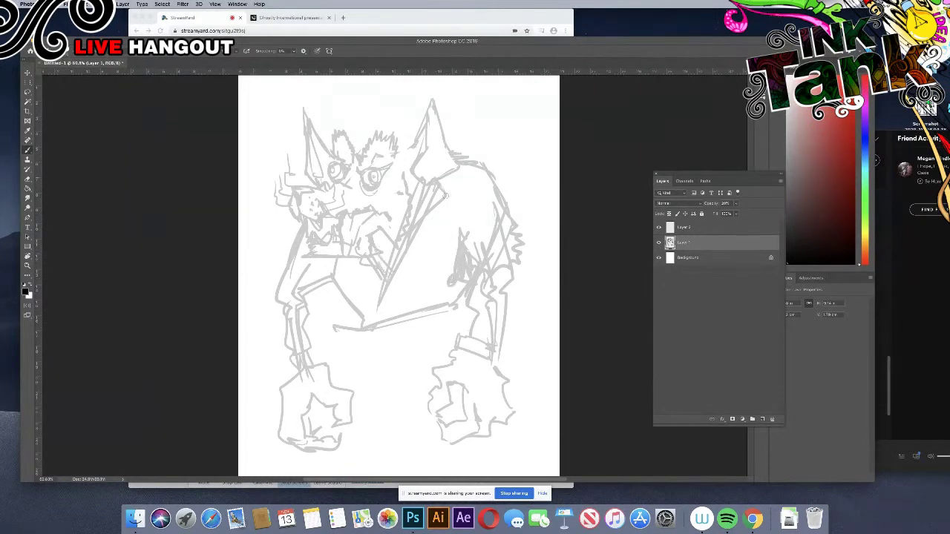
pyautogui.moveTo(442, 184); pyautogui.dragTo(399, 254)
pyautogui.moveTo(375, 233); pyautogui.dragTo(376, 260)
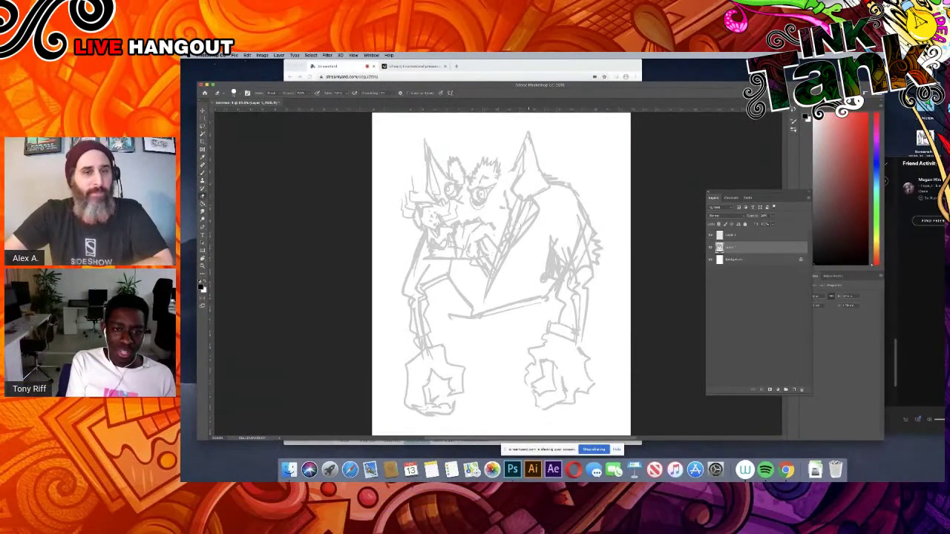
pyautogui.moveTo(515, 225)
pyautogui.mouseDown()
pyautogui.moveTo(504, 263)
pyautogui.moveTo(483, 283)
pyautogui.mouseUp()
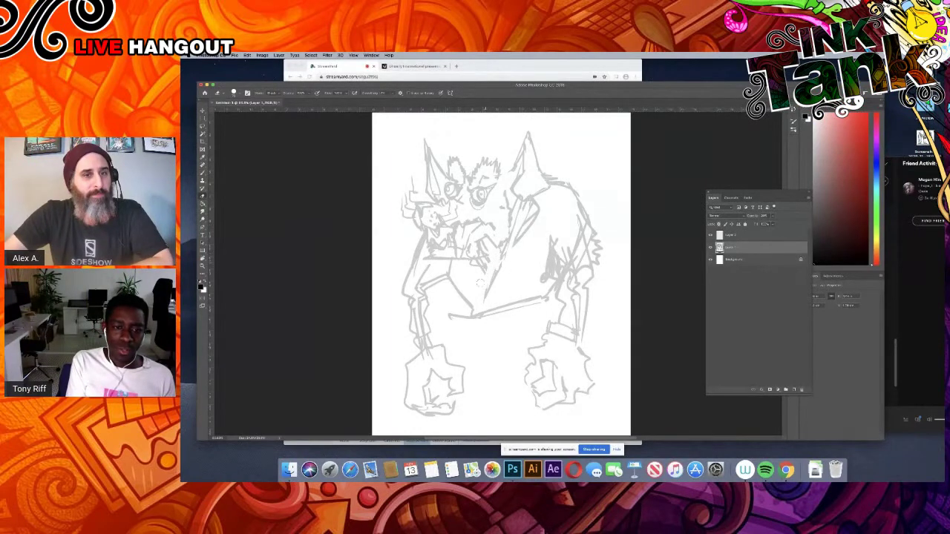
pyautogui.moveTo(493, 247)
pyautogui.mouseDown()
pyautogui.moveTo(475, 269)
pyautogui.moveTo(487, 294)
pyautogui.mouseUp()
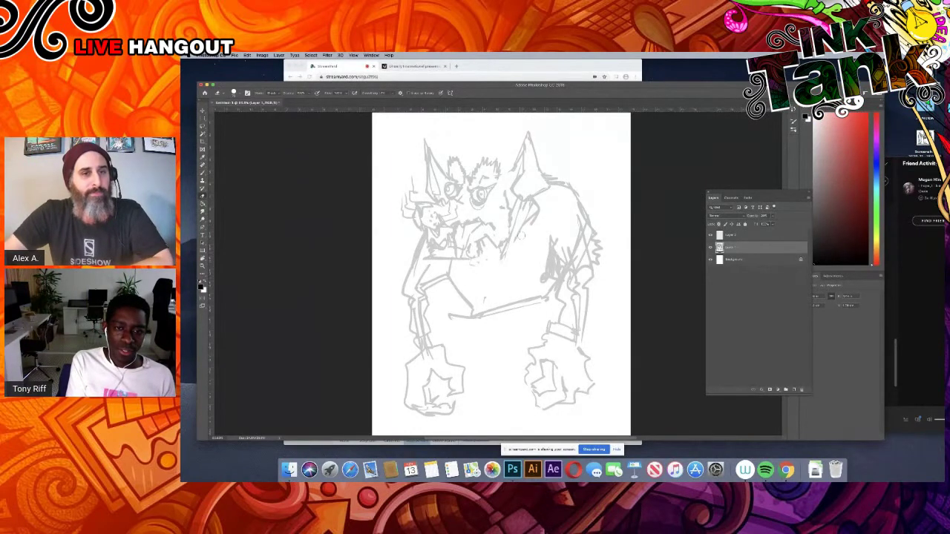
# Step: Brush a dark collar shape under the chin with a vertical front seam, and draw the curved shoulder seam beside the chest
pyautogui.press('b')
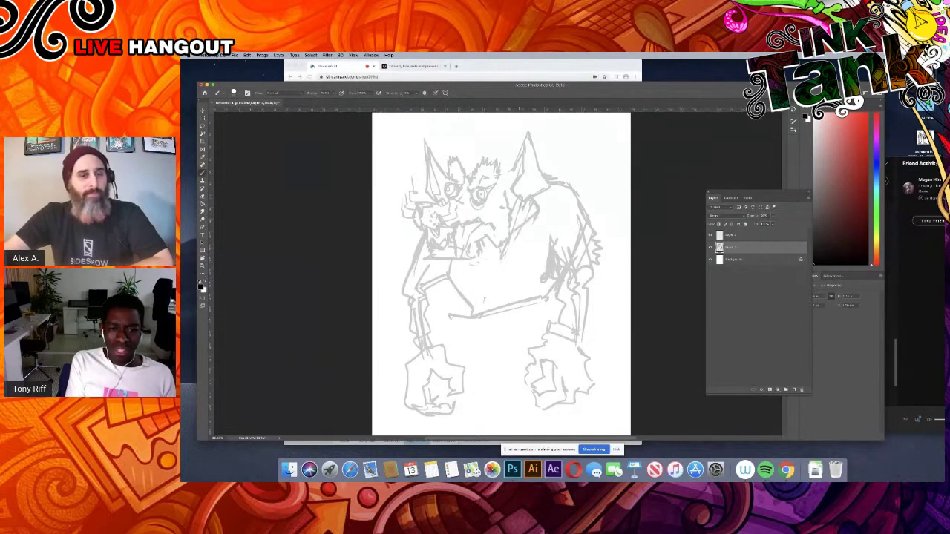
pyautogui.moveTo(524, 204)
pyautogui.mouseDown()
pyautogui.moveTo(490, 264)
pyautogui.moveTo(490, 309)
pyautogui.mouseUp()
pyautogui.moveTo(487, 247)
pyautogui.mouseDown()
pyautogui.moveTo(484, 264)
pyautogui.moveTo(491, 255)
pyautogui.mouseUp()
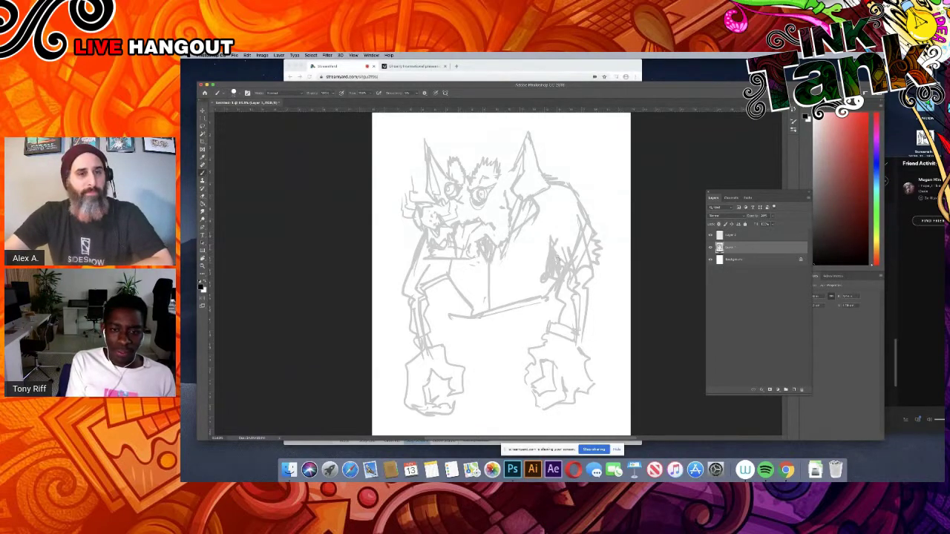
pyautogui.moveTo(548, 215); pyautogui.dragTo(539, 248)
pyautogui.moveTo(544, 192); pyautogui.dragTo(539, 207)
# Step: Sketch the bent leg beside the fist below the snout, with a ragged knee, narrow shin and long foot
pyautogui.moveTo(478, 313)
pyautogui.mouseDown()
pyautogui.moveTo(456, 337)
pyautogui.moveTo(484, 395)
pyautogui.mouseUp()
pyautogui.moveTo(451, 342); pyautogui.dragTo(462, 356)
pyautogui.moveTo(488, 323)
pyautogui.mouseDown()
pyautogui.moveTo(465, 335)
pyautogui.moveTo(488, 379)
pyautogui.mouseUp()
pyautogui.moveTo(470, 349)
pyautogui.mouseDown()
pyautogui.moveTo(495, 401)
pyautogui.moveTo(489, 418)
pyautogui.moveTo(461, 422)
pyautogui.moveTo(454, 411)
pyautogui.mouseUp()
pyautogui.moveTo(481, 369); pyautogui.dragTo(467, 386)
pyautogui.moveTo(470, 354); pyautogui.dragTo(463, 383)
# Step: Sketch the other leg and foot behind the opposite fist, with a pointed shape sticking out past the wrist
pyautogui.moveTo(500, 319)
pyautogui.mouseDown()
pyautogui.moveTo(481, 324)
pyautogui.moveTo(548, 328)
pyautogui.mouseUp()
pyautogui.moveTo(560, 404)
pyautogui.mouseDown()
pyautogui.moveTo(570, 417)
pyautogui.moveTo(600, 418)
pyautogui.mouseUp()
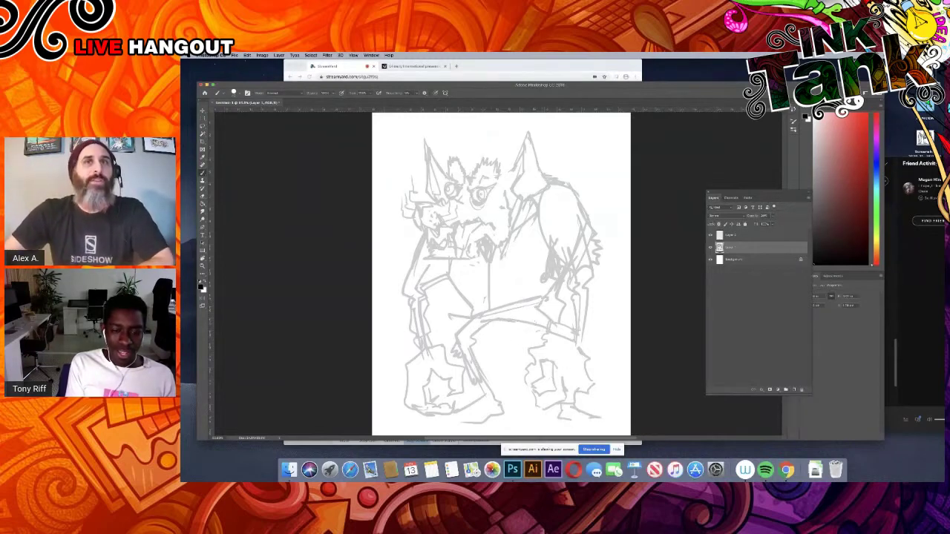
pyautogui.moveTo(528, 326); pyautogui.dragTo(520, 371)
pyautogui.moveTo(587, 341); pyautogui.dragTo(604, 334)
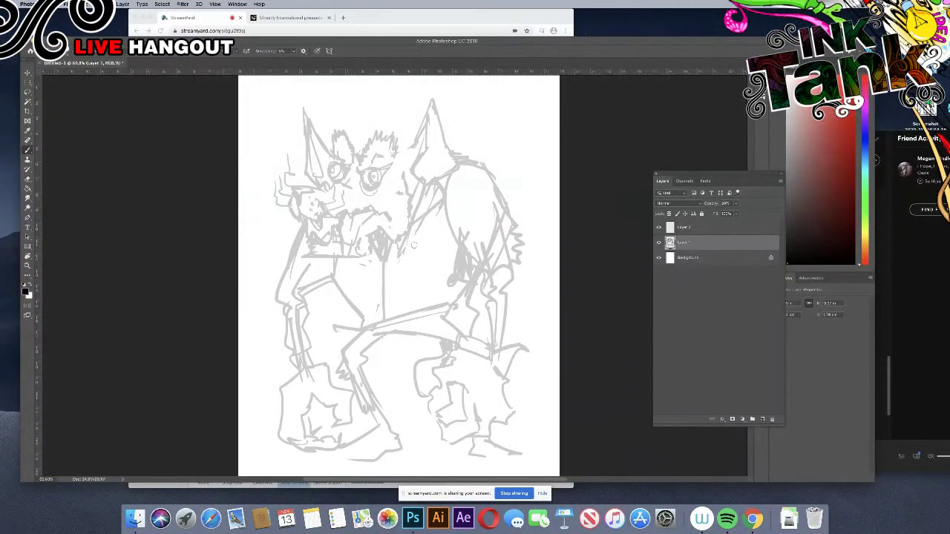
# Step: Sketch ragged fur hanging below the mouth and erase the horizontal collar line that overlaps it
pyautogui.moveTo(295, 213)
pyautogui.mouseDown()
pyautogui.moveTo(280, 217)
pyautogui.moveTo(299, 219)
pyautogui.mouseUp()
pyautogui.moveTo(359, 250)
pyautogui.mouseDown()
pyautogui.moveTo(366, 272)
pyautogui.moveTo(351, 276)
pyautogui.moveTo(309, 241)
pyautogui.moveTo(297, 262)
pyautogui.moveTo(332, 260)
pyautogui.mouseUp()
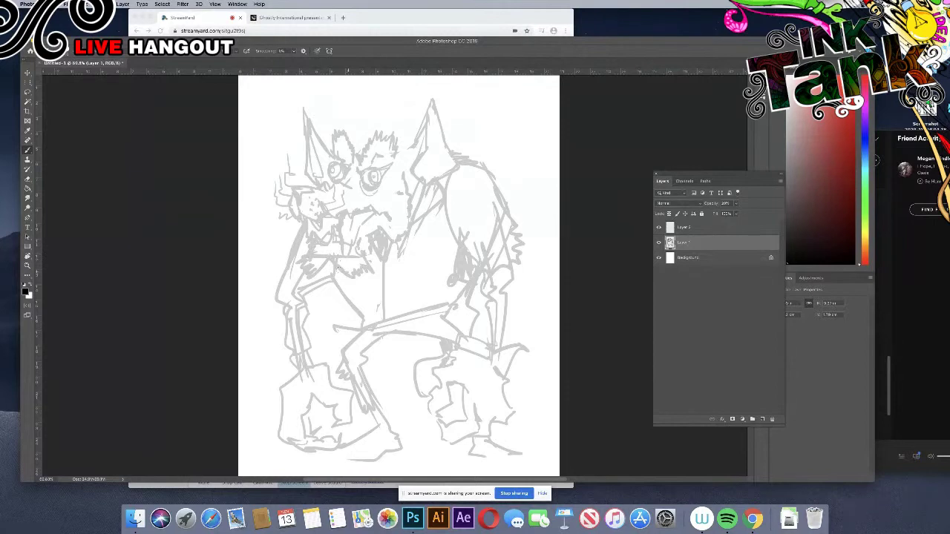
pyautogui.moveTo(330, 262)
pyautogui.mouseDown()
pyautogui.moveTo(331, 271)
pyautogui.moveTo(311, 254)
pyautogui.moveTo(353, 261)
pyautogui.mouseUp()
pyautogui.press('e')
pyautogui.press('b')
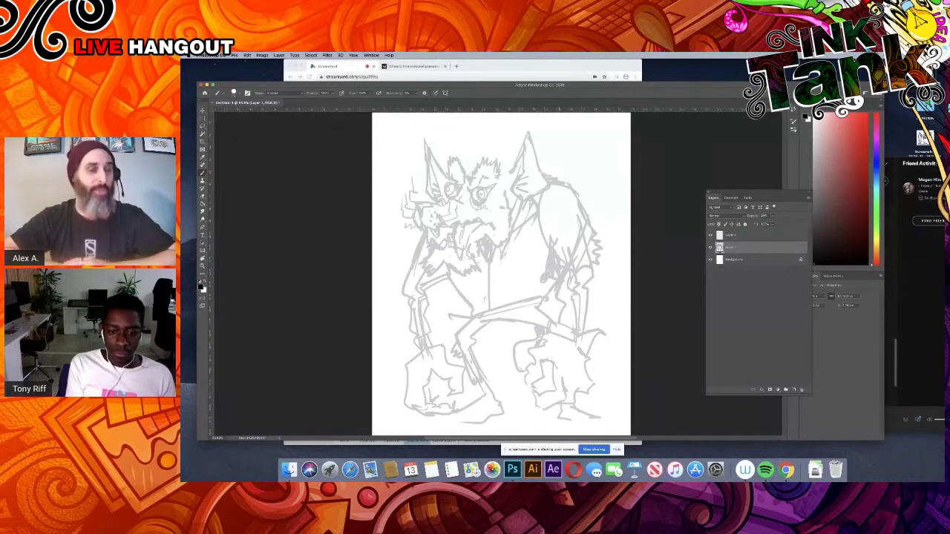
# Step: Add toes to both feet and thicken the waistband and the pointed tip beside the wrist
pyautogui.moveTo(461, 422); pyautogui.dragTo(441, 422)
pyautogui.moveTo(571, 420); pyautogui.dragTo(598, 422)
pyautogui.moveTo(568, 406); pyautogui.dragTo(602, 415)
pyautogui.moveTo(604, 415); pyautogui.dragTo(608, 419)
pyautogui.moveTo(602, 330)
pyautogui.mouseDown()
pyautogui.moveTo(609, 343)
pyautogui.moveTo(597, 337)
pyautogui.mouseUp()
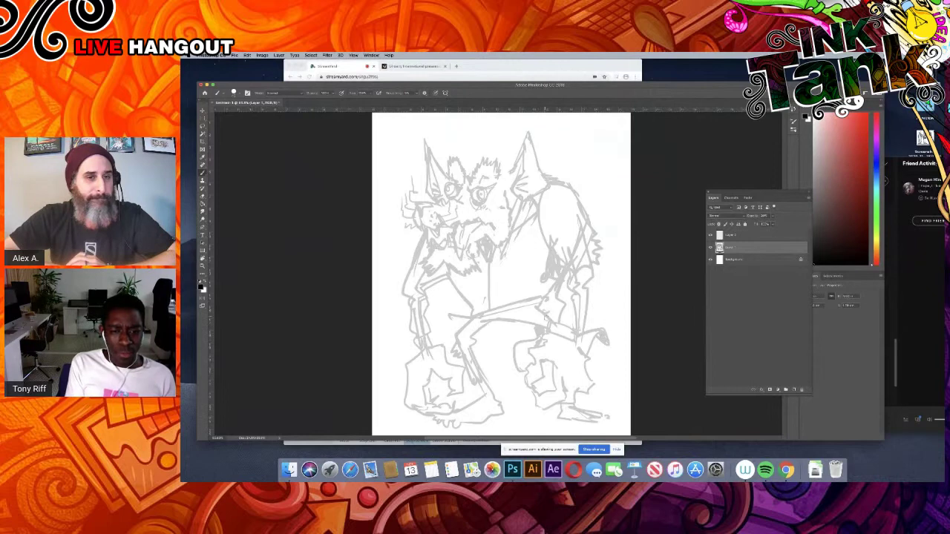
pyautogui.moveTo(542, 310)
pyautogui.mouseDown()
pyautogui.moveTo(490, 313)
pyautogui.moveTo(499, 310)
pyautogui.mouseUp()
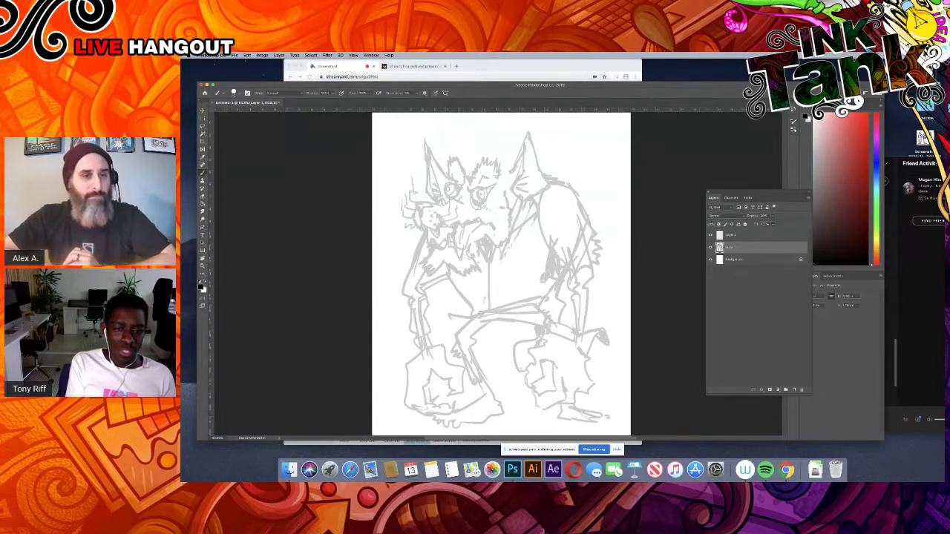
# Step: Sketch a block letter R on the chest and add ragged fur along the outer edge of the arm below the snout
pyautogui.moveTo(509, 273)
pyautogui.mouseDown()
pyautogui.moveTo(513, 240)
pyautogui.moveTo(531, 236)
pyautogui.moveTo(532, 253)
pyautogui.moveTo(519, 258)
pyautogui.moveTo(532, 285)
pyautogui.moveTo(507, 275)
pyautogui.mouseUp()
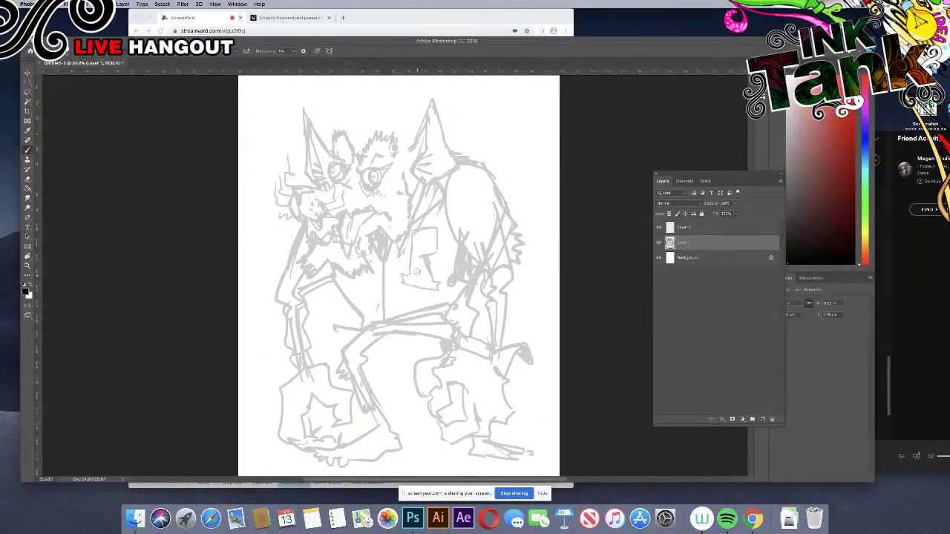
pyautogui.moveTo(409, 271)
pyautogui.mouseDown()
pyautogui.moveTo(407, 280)
pyautogui.moveTo(430, 279)
pyautogui.mouseUp()
pyautogui.moveTo(301, 228)
pyautogui.mouseDown()
pyautogui.moveTo(283, 279)
pyautogui.moveTo(291, 346)
pyautogui.mouseUp()
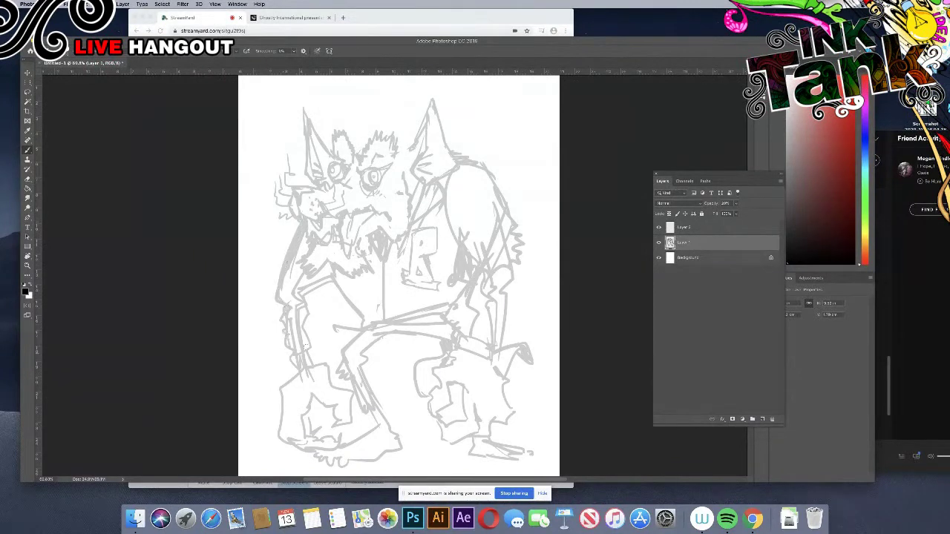
# Step: Make Layer 2 active and choose the KYLE Ultimate Pencil Hard brush, adjusting its size
pyautogui.click(670, 229)
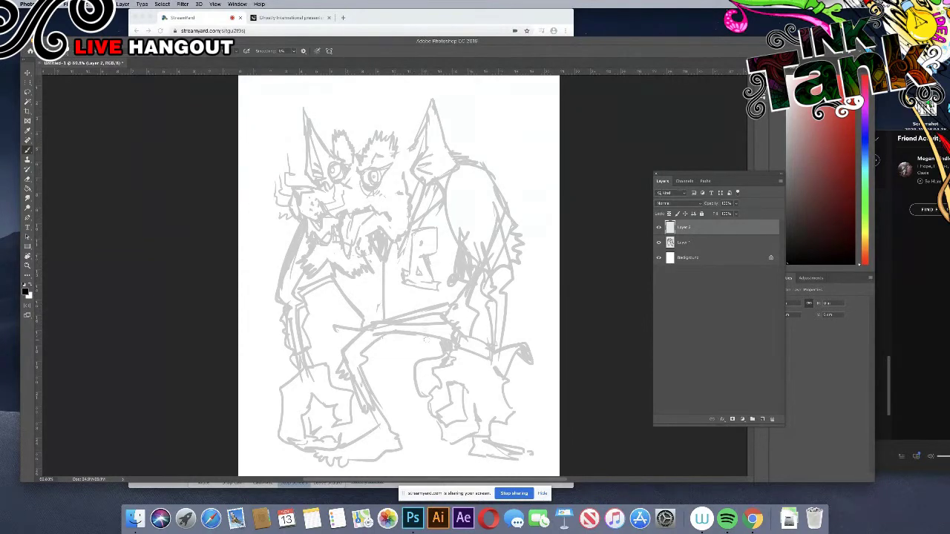
pyautogui.rightClick(406, 331)
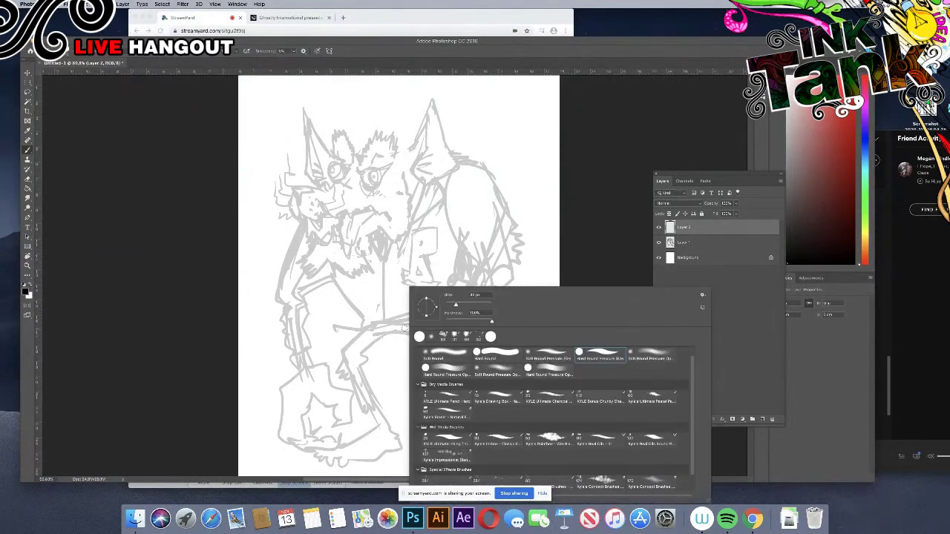
pyautogui.scroll(1, 692, 360)
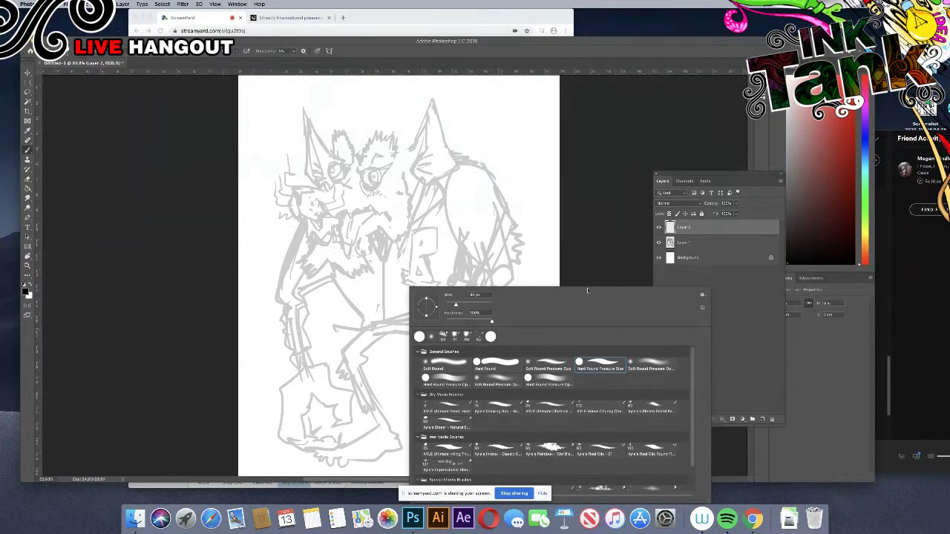
pyautogui.scroll(-3, 687, 410)
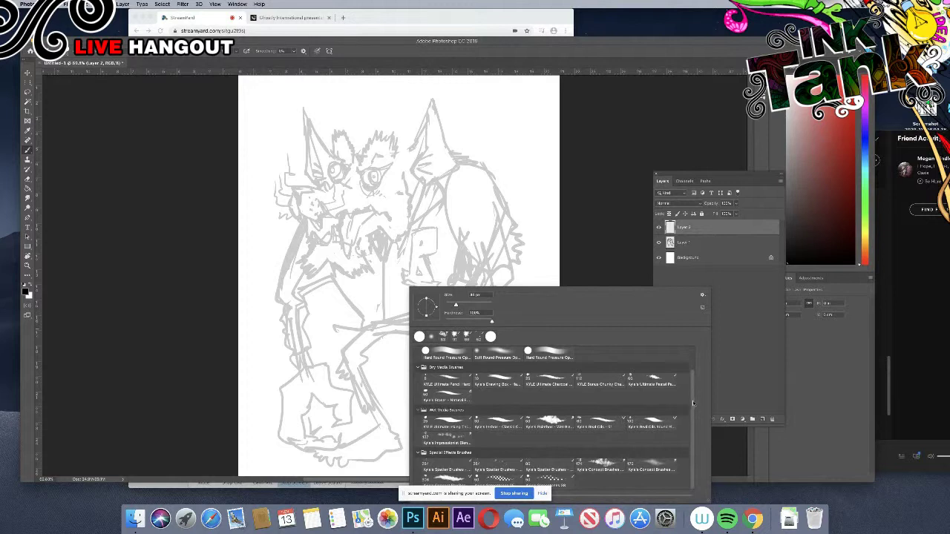
pyautogui.scroll(3, 688, 358)
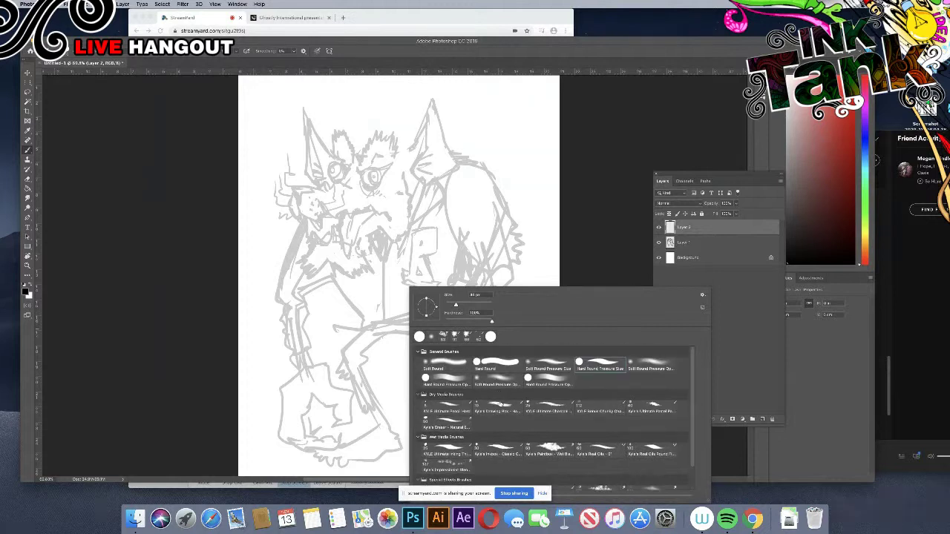
pyautogui.click(455, 406)
pyautogui.moveTo(449, 305); pyautogui.dragTo(458, 304)
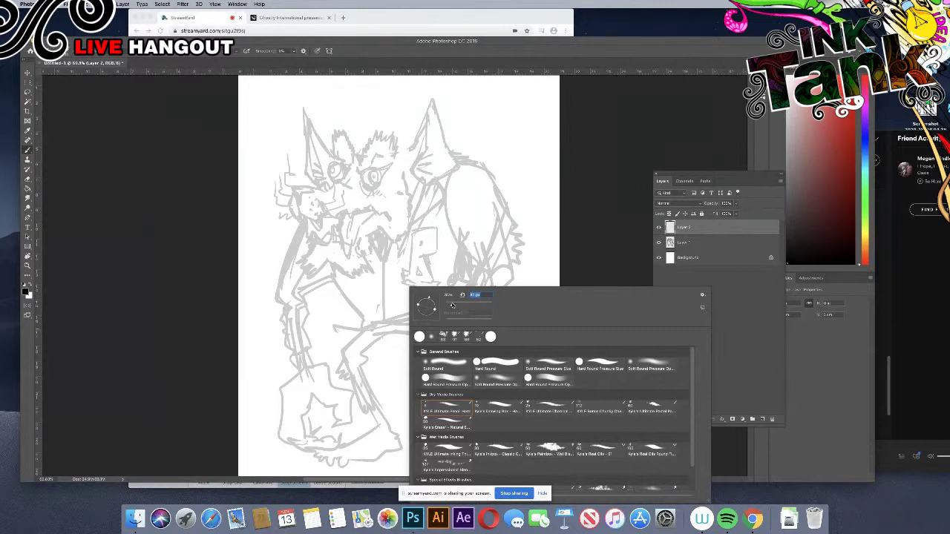
pyautogui.click(580, 225)
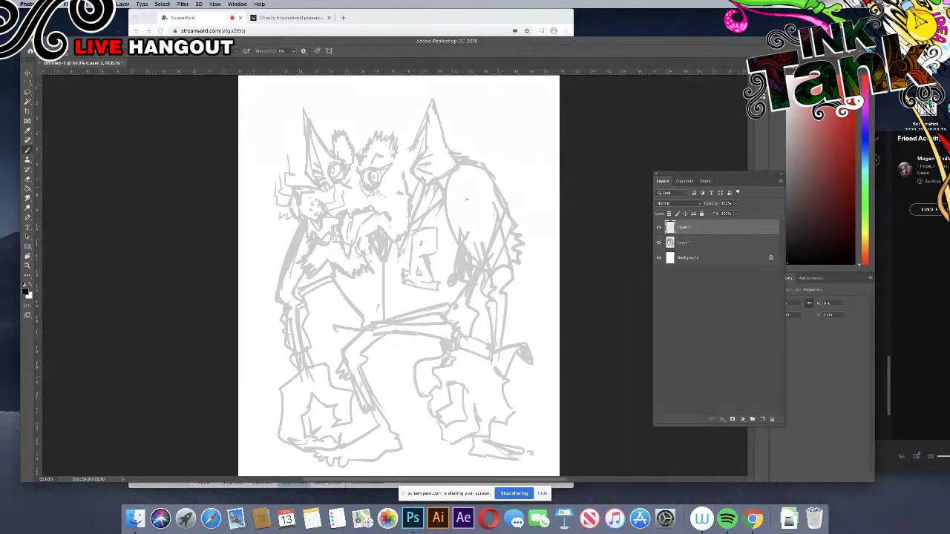
pyautogui.rightClick(494, 236)
pyautogui.moveTo(537, 251); pyautogui.dragTo(539, 251)
pyautogui.click(586, 203)
# Step: Switch to full-screen view and change the brush to KYLE Ultimate Charcoal with an adjusted size
pyautogui.scroll(5, 319, 175)
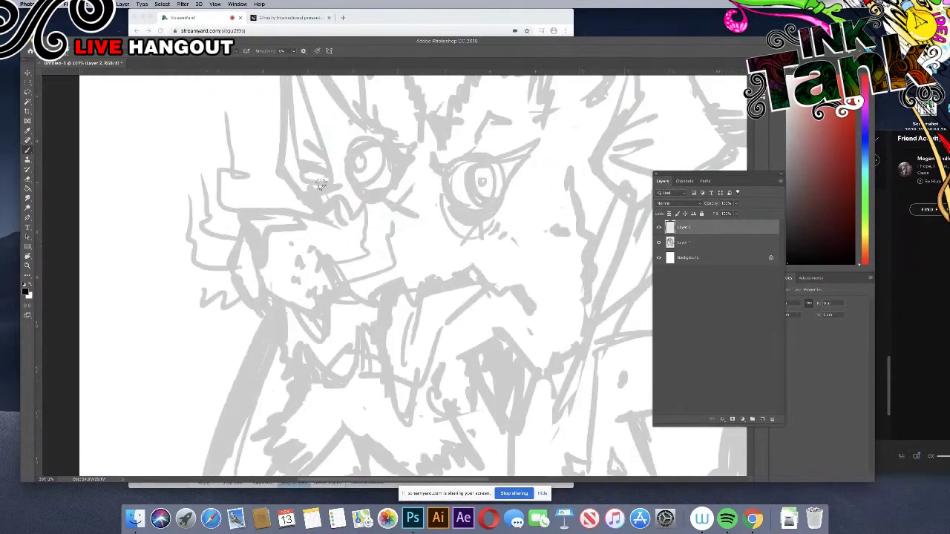
pyautogui.press('f')
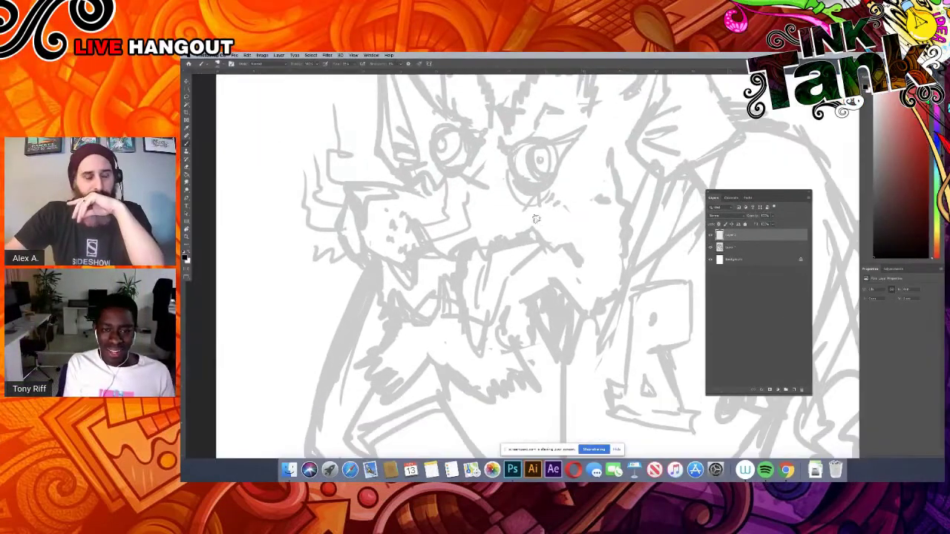
pyautogui.moveTo(524, 160)
pyautogui.mouseDown()
pyautogui.moveTo(469, 268)
pyautogui.moveTo(546, 296)
pyautogui.mouseUp()
pyautogui.scroll(2, 545, 296)
pyautogui.hscroll(-2, 545, 296)
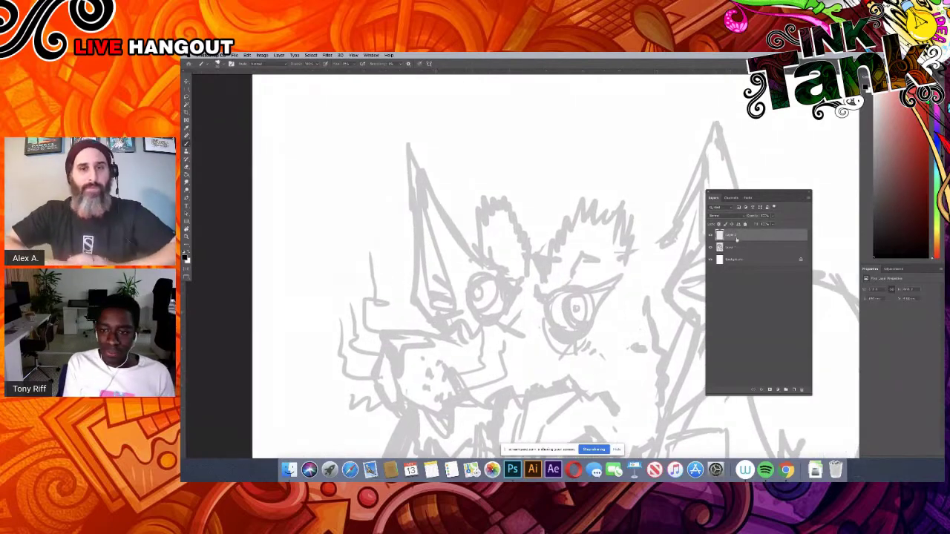
pyautogui.rightClick(518, 318)
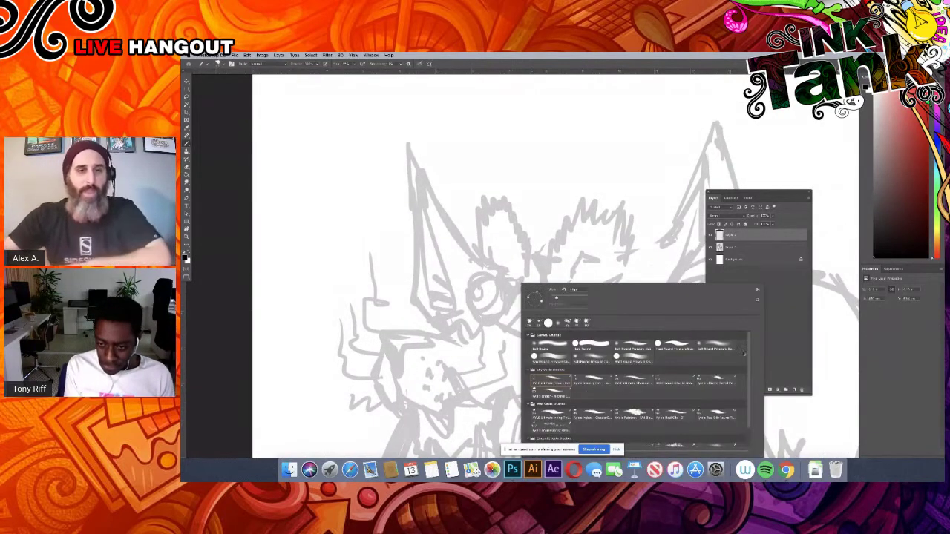
pyautogui.scroll(-2, 754, 380)
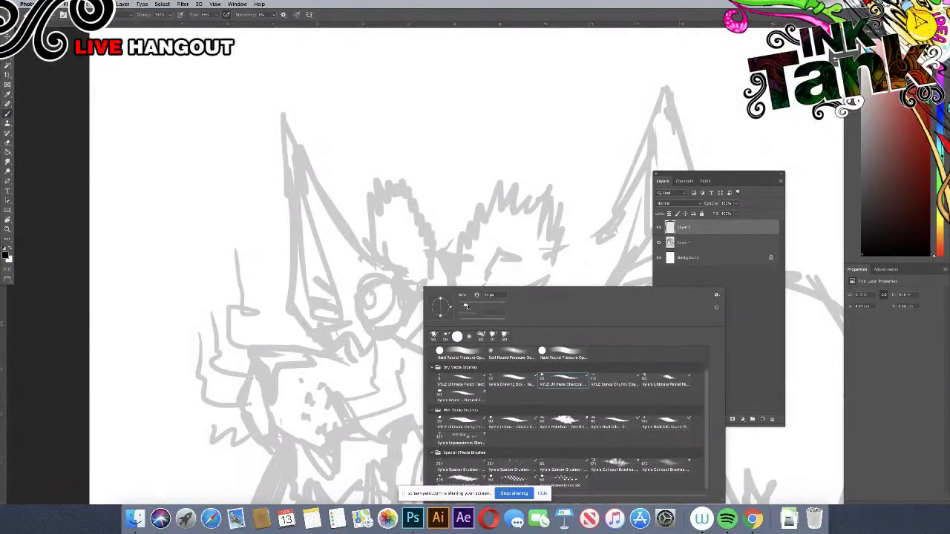
pyautogui.click(176, 187)
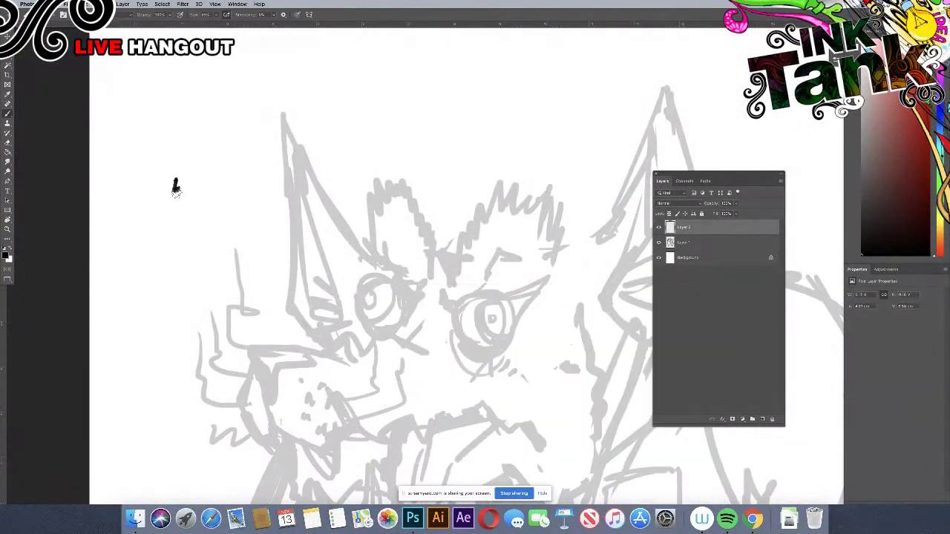
pyautogui.press('e')
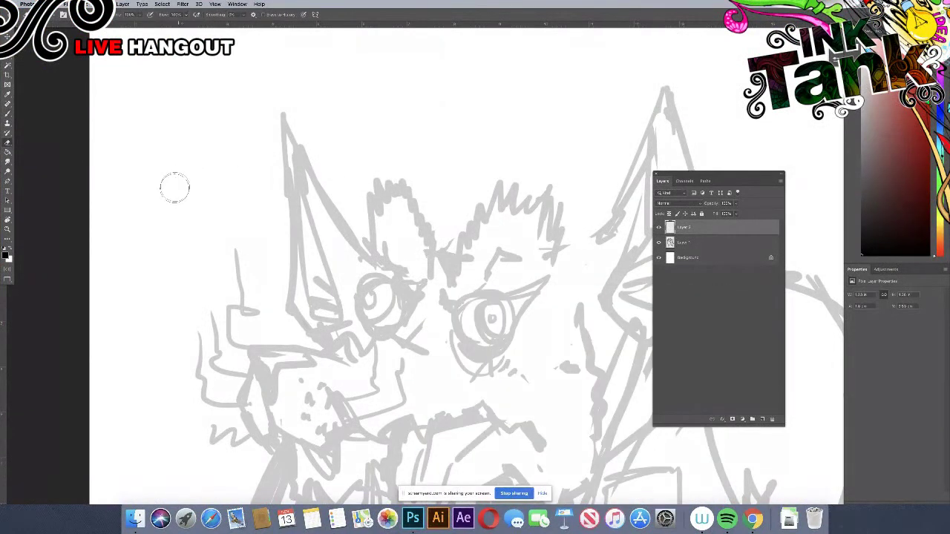
pyautogui.press('b')
# Step: Ink the solid black nose, the muzzle's front edge and the two pointed front fangs over the rough sketch
pyautogui.moveTo(446, 362)
pyautogui.mouseDown()
pyautogui.moveTo(430, 214)
pyautogui.moveTo(451, 247)
pyautogui.mouseUp()
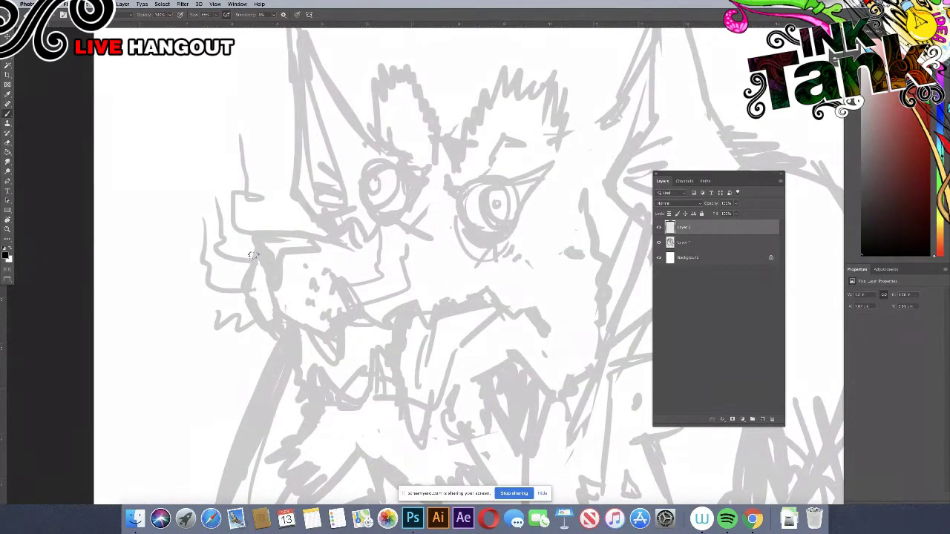
pyautogui.moveTo(251, 245)
pyautogui.mouseDown()
pyautogui.moveTo(273, 288)
pyautogui.moveTo(287, 257)
pyautogui.moveTo(314, 247)
pyautogui.moveTo(286, 239)
pyautogui.moveTo(263, 248)
pyautogui.moveTo(316, 245)
pyautogui.moveTo(268, 251)
pyautogui.moveTo(266, 269)
pyautogui.moveTo(279, 276)
pyautogui.moveTo(273, 288)
pyautogui.mouseUp()
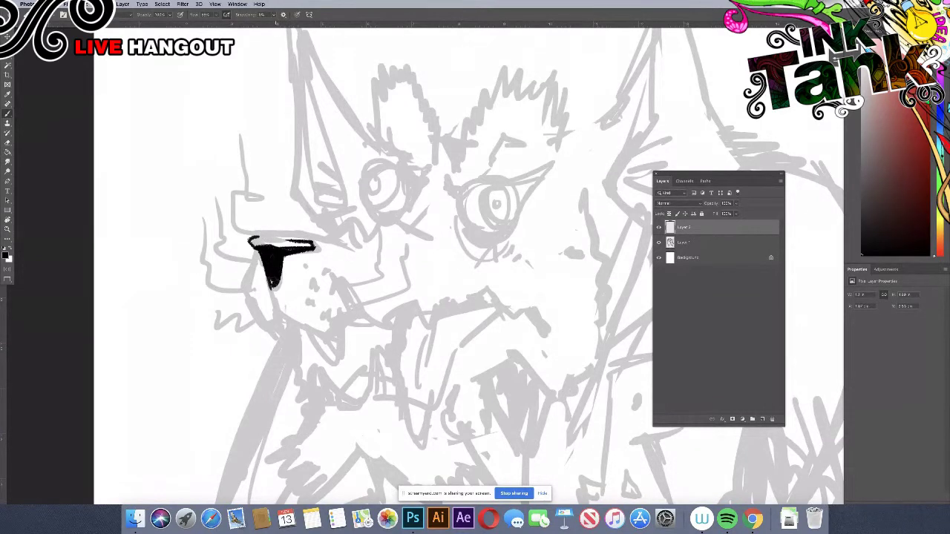
pyautogui.moveTo(258, 251)
pyautogui.mouseDown()
pyautogui.moveTo(241, 291)
pyautogui.moveTo(290, 359)
pyautogui.mouseUp()
pyautogui.moveTo(409, 312)
pyautogui.mouseDown()
pyautogui.moveTo(413, 332)
pyautogui.moveTo(415, 312)
pyautogui.moveTo(449, 350)
pyautogui.moveTo(449, 325)
pyautogui.moveTo(470, 302)
pyautogui.moveTo(453, 279)
pyautogui.mouseUp()
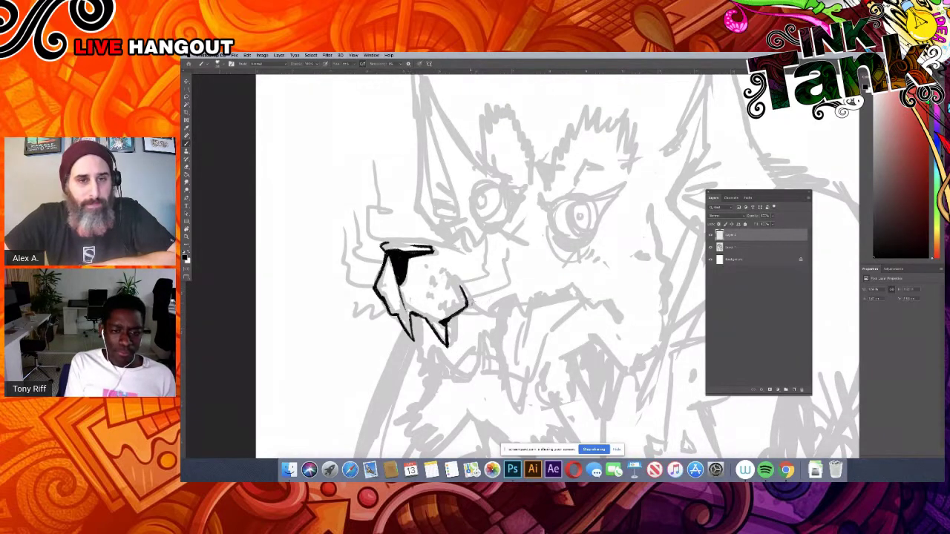
# Step: Ink the jagged upper lip from the muzzle back across the cheek with one small tooth, and thicken its front fold
pyautogui.moveTo(463, 302); pyautogui.dragTo(487, 313)
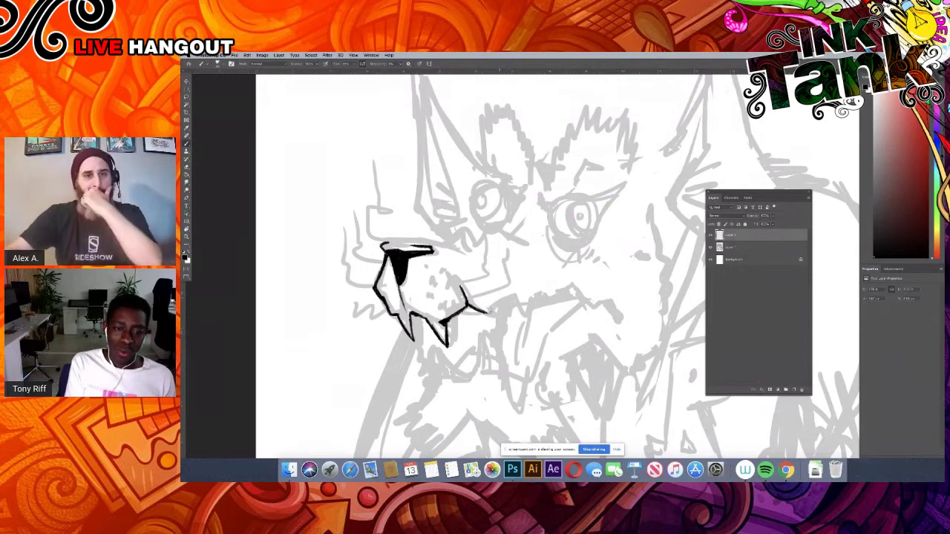
pyautogui.moveTo(486, 312)
pyautogui.mouseDown()
pyautogui.moveTo(509, 297)
pyautogui.moveTo(528, 316)
pyautogui.moveTo(529, 298)
pyautogui.moveTo(570, 289)
pyautogui.mouseUp()
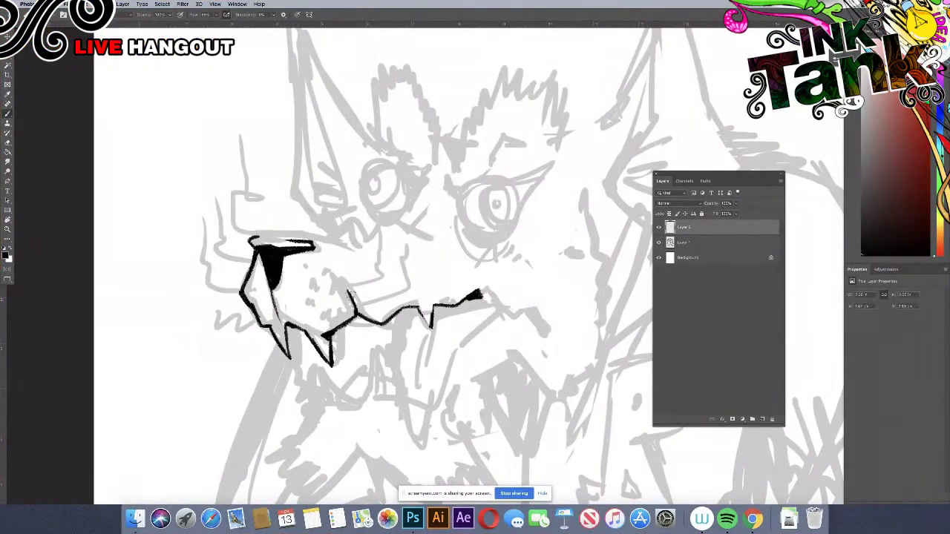
pyautogui.moveTo(349, 293); pyautogui.dragTo(356, 304)
# Step: Ink the wavy top edge of the snout from the nose toward the eyes and thicken its wrinkles
pyautogui.moveTo(287, 235); pyautogui.dragTo(413, 237)
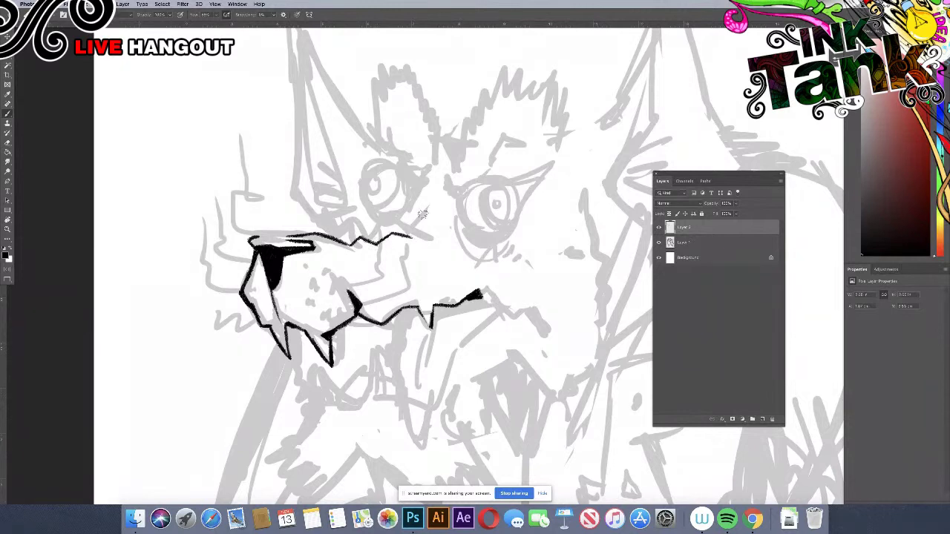
pyautogui.moveTo(345, 239); pyautogui.dragTo(395, 230)
pyautogui.moveTo(404, 298); pyautogui.dragTo(389, 196)
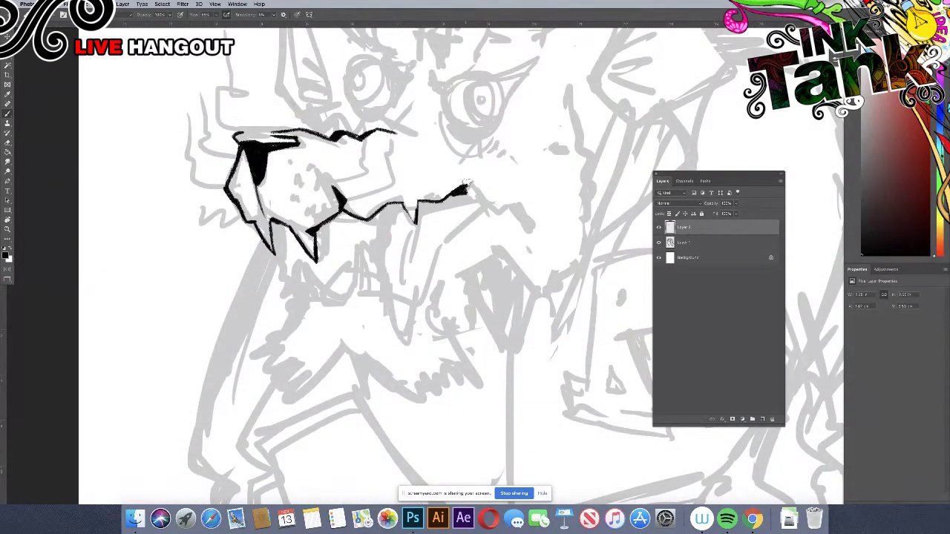
# Step: Ink the rear end of the upper lip and the outline of the long pointed tongue hanging beneath it, thickening its edges
pyautogui.moveTo(467, 181)
pyautogui.mouseDown()
pyautogui.moveTo(529, 225)
pyautogui.moveTo(523, 215)
pyautogui.moveTo(526, 230)
pyautogui.mouseUp()
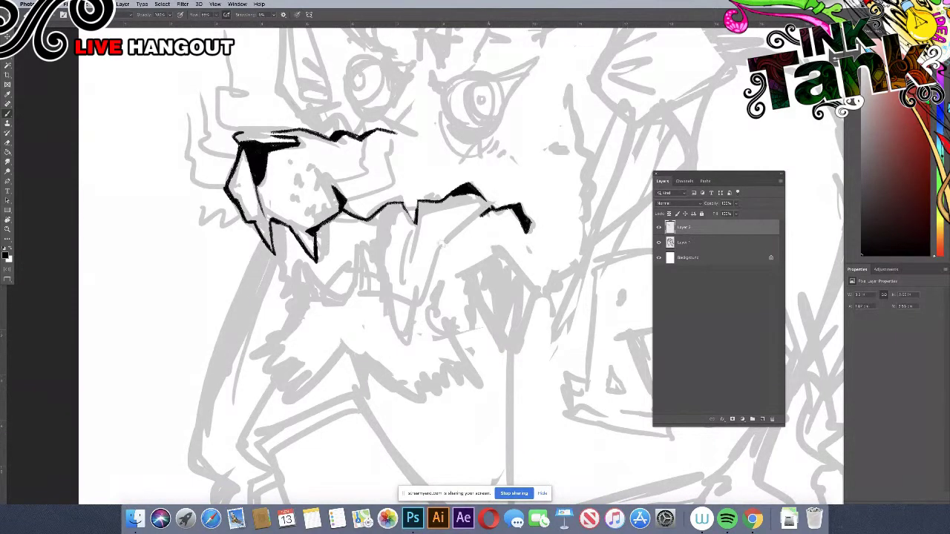
pyautogui.moveTo(446, 244)
pyautogui.mouseDown()
pyautogui.moveTo(411, 271)
pyautogui.moveTo(442, 253)
pyautogui.moveTo(437, 247)
pyautogui.moveTo(408, 362)
pyautogui.moveTo(389, 330)
pyautogui.moveTo(381, 264)
pyautogui.moveTo(405, 200)
pyautogui.mouseUp()
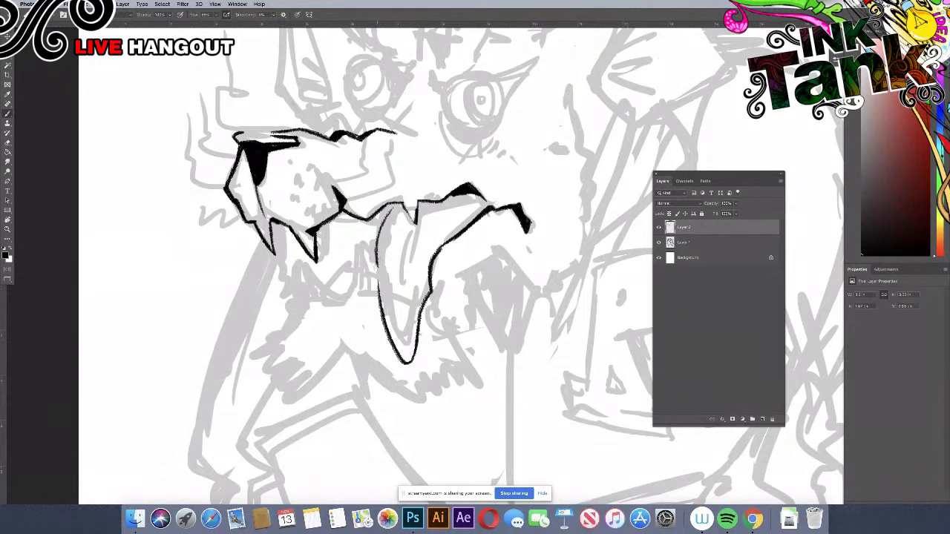
pyautogui.moveTo(374, 273)
pyautogui.mouseDown()
pyautogui.moveTo(389, 205)
pyautogui.moveTo(405, 199)
pyautogui.moveTo(407, 212)
pyautogui.mouseUp()
pyautogui.moveTo(434, 257)
pyautogui.mouseDown()
pyautogui.moveTo(457, 225)
pyautogui.moveTo(445, 244)
pyautogui.mouseUp()
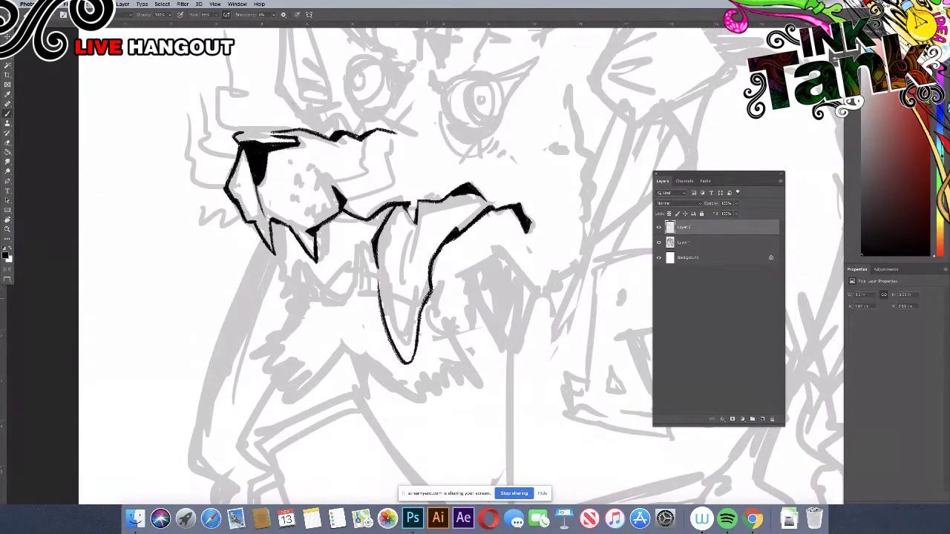
pyautogui.moveTo(428, 296); pyautogui.dragTo(418, 343)
pyautogui.moveTo(443, 251); pyautogui.dragTo(460, 239)
# Step: Ink the front lower fang and the lower jaw's jagged chin and angled underside over the sketch
pyautogui.moveTo(301, 302)
pyautogui.mouseDown()
pyautogui.moveTo(295, 260)
pyautogui.moveTo(324, 299)
pyautogui.mouseUp()
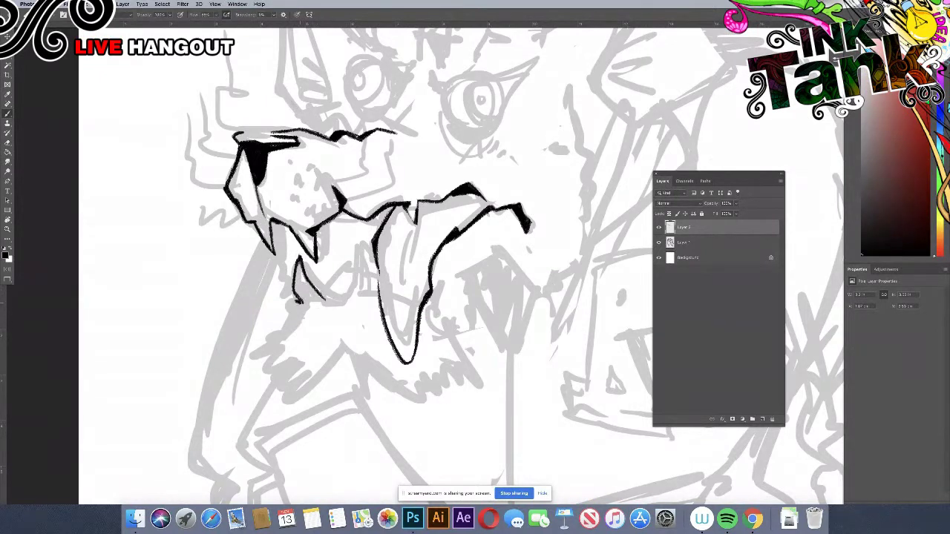
pyautogui.moveTo(293, 301)
pyautogui.mouseDown()
pyautogui.moveTo(303, 307)
pyautogui.moveTo(267, 362)
pyautogui.mouseUp()
pyautogui.moveTo(291, 305)
pyautogui.mouseDown()
pyautogui.moveTo(254, 386)
pyautogui.moveTo(312, 393)
pyautogui.moveTo(342, 360)
pyautogui.mouseUp()
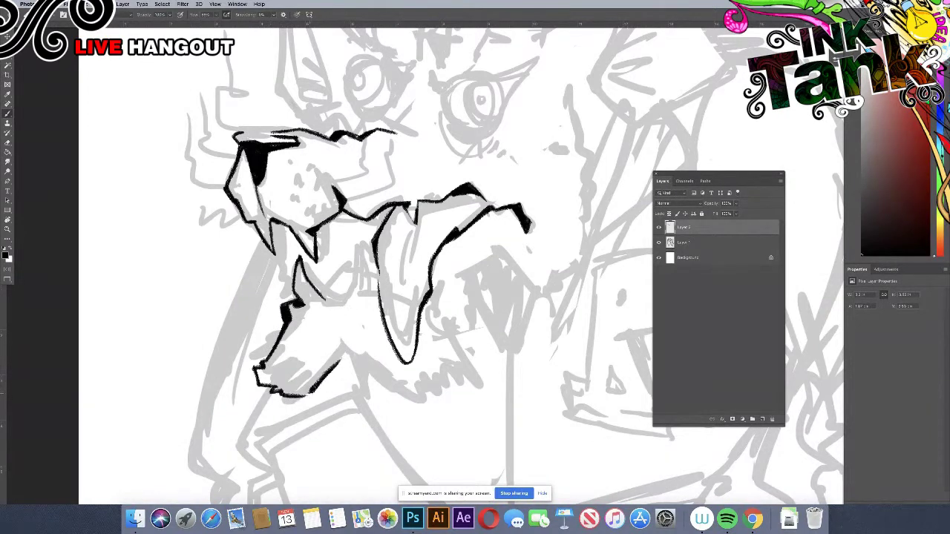
pyautogui.moveTo(260, 386)
pyautogui.mouseDown()
pyautogui.moveTo(255, 367)
pyautogui.moveTo(274, 350)
pyautogui.mouseUp()
pyautogui.moveTo(325, 377)
pyautogui.mouseDown()
pyautogui.moveTo(343, 359)
pyautogui.moveTo(408, 399)
pyautogui.moveTo(325, 404)
pyautogui.mouseUp()
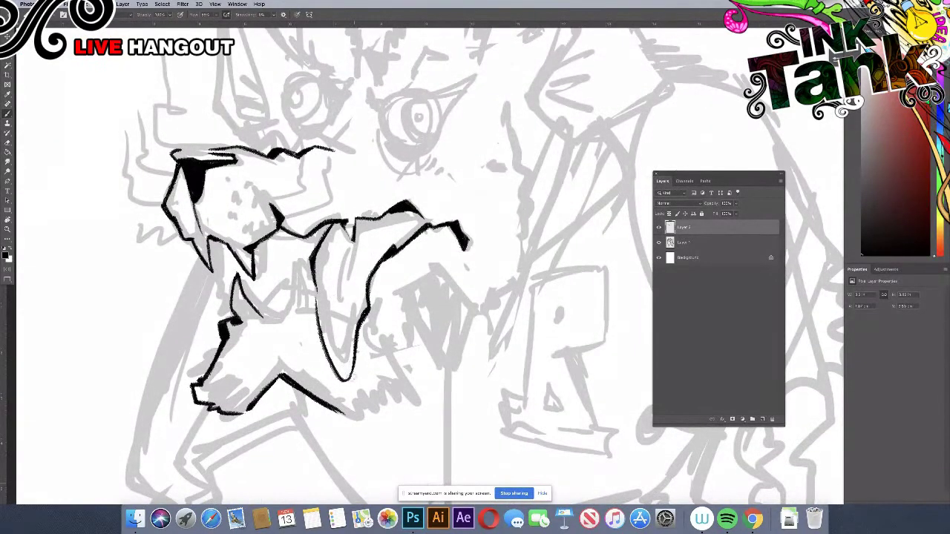
# Step: Thicken the tongue's tip and ink the curved crease down its upper middle
pyautogui.moveTo(358, 359); pyautogui.dragTo(346, 385)
pyautogui.moveTo(327, 352)
pyautogui.mouseDown()
pyautogui.moveTo(345, 384)
pyautogui.moveTo(339, 371)
pyautogui.mouseUp()
pyautogui.moveTo(355, 242); pyautogui.dragTo(342, 301)
pyautogui.moveTo(368, 219)
pyautogui.mouseDown()
pyautogui.moveTo(352, 237)
pyautogui.moveTo(325, 233)
pyautogui.mouseUp()
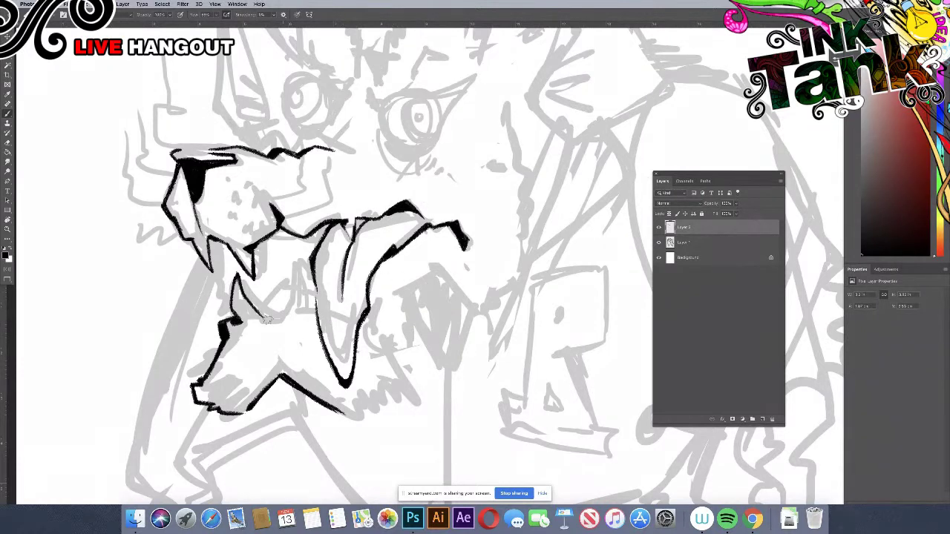
# Step: Ink the second lower fang with a heavy curved gum line joining it to the front fang
pyautogui.moveTo(259, 315)
pyautogui.mouseDown()
pyautogui.moveTo(283, 317)
pyautogui.moveTo(265, 317)
pyautogui.moveTo(282, 316)
pyautogui.moveTo(268, 321)
pyautogui.moveTo(289, 298)
pyautogui.moveTo(294, 263)
pyautogui.moveTo(312, 309)
pyautogui.moveTo(287, 306)
pyautogui.moveTo(293, 284)
pyautogui.moveTo(306, 296)
pyautogui.mouseUp()
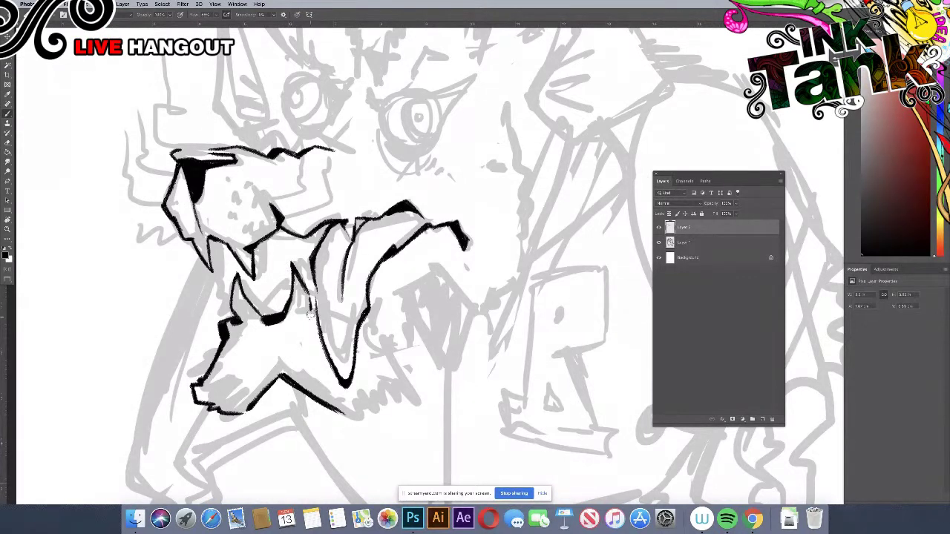
pyautogui.moveTo(303, 286)
pyautogui.mouseDown()
pyautogui.moveTo(311, 306)
pyautogui.moveTo(263, 318)
pyautogui.mouseUp()
pyautogui.moveTo(256, 248); pyautogui.dragTo(276, 232)
# Step: Check the inked muzzle and open mouth against the whole figure
pyautogui.press('super+minus')
pyautogui.press('super+minus')
pyautogui.press('super+minus')
pyautogui.press('super+minus')
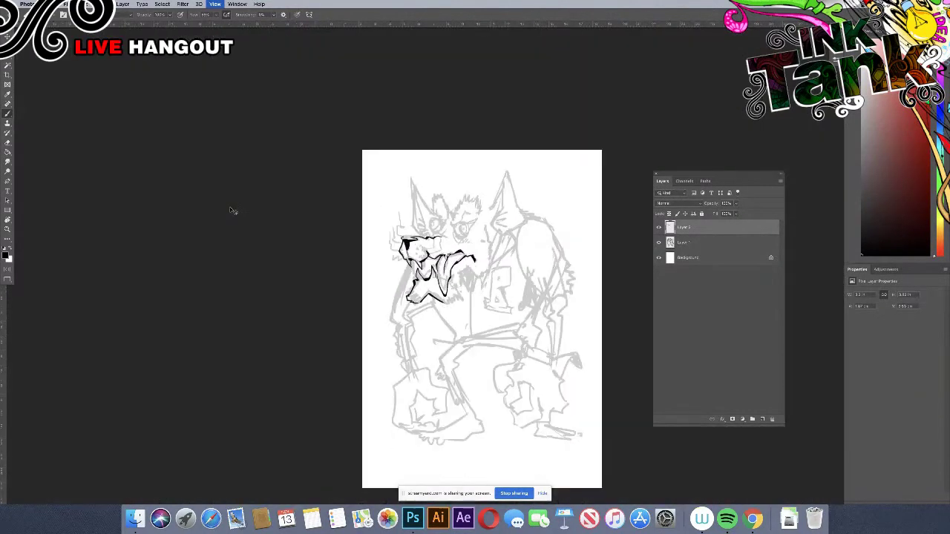
pyautogui.press('super+plus')
pyautogui.press('super+plus')
pyautogui.press('super+plus')
pyautogui.press('super+plus')
pyautogui.press('super+plus')
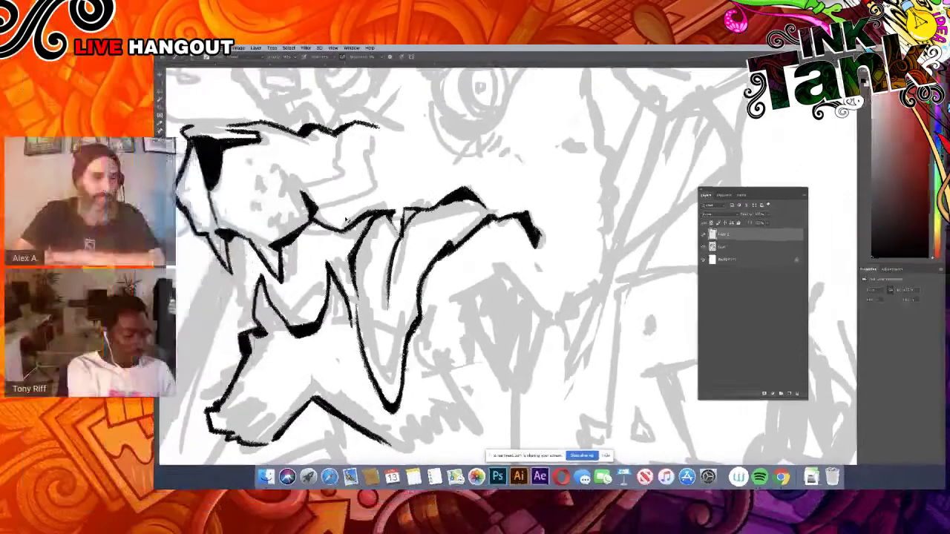
pyautogui.press('super+minus')
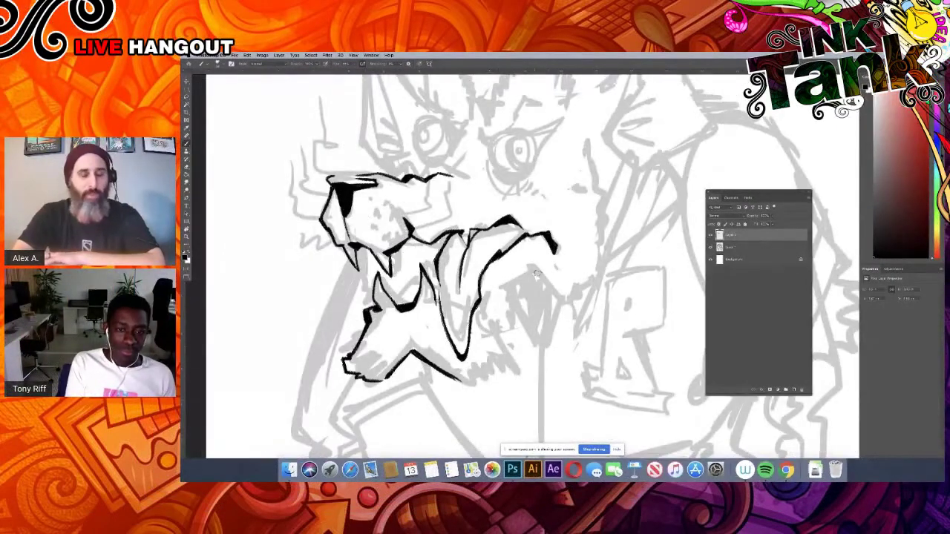
# Step: Ink the mouth's rear corner and the lower jaw's ragged back edge, cleaning up and thickening the curve
pyautogui.moveTo(542, 277)
pyautogui.mouseDown()
pyautogui.moveTo(529, 265)
pyautogui.moveTo(520, 274)
pyautogui.moveTo(535, 271)
pyautogui.mouseUp()
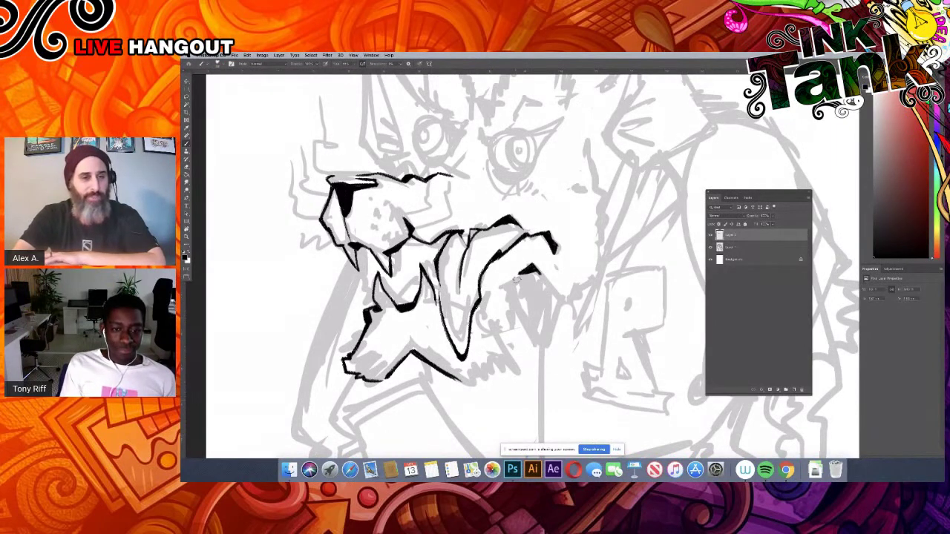
pyautogui.moveTo(517, 276)
pyautogui.mouseDown()
pyautogui.moveTo(502, 311)
pyautogui.moveTo(528, 343)
pyautogui.moveTo(499, 382)
pyautogui.moveTo(457, 382)
pyautogui.mouseUp()
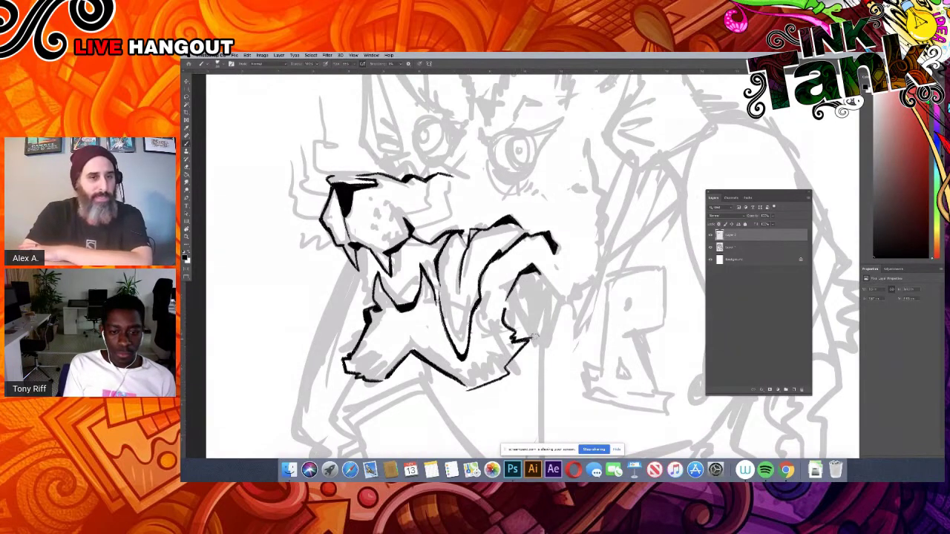
pyautogui.moveTo(535, 338); pyautogui.dragTo(508, 367)
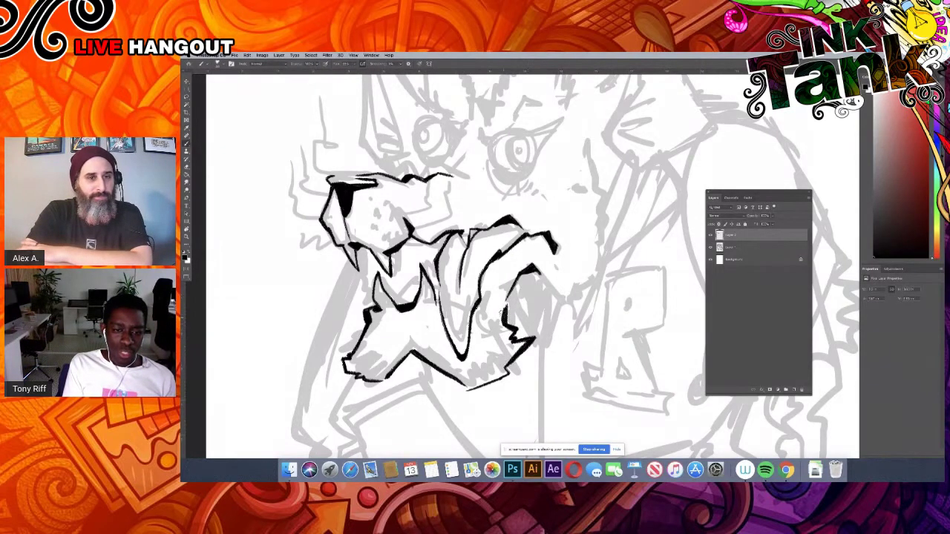
pyautogui.press('e')
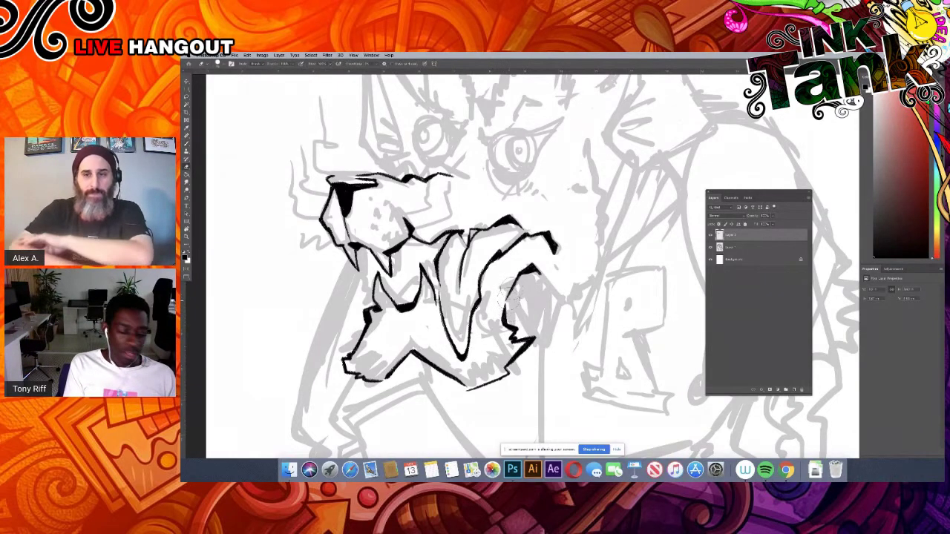
pyautogui.press('b')
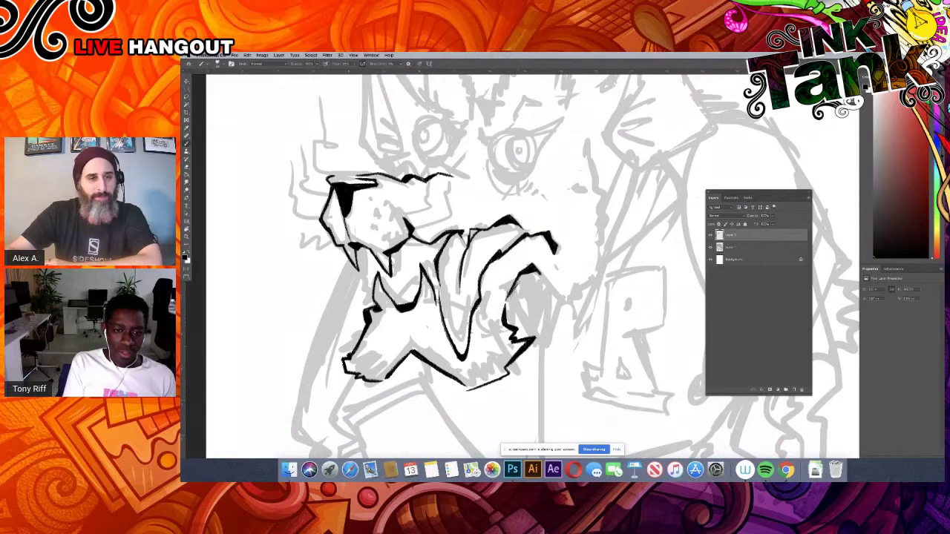
pyautogui.moveTo(510, 297); pyautogui.dragTo(528, 269)
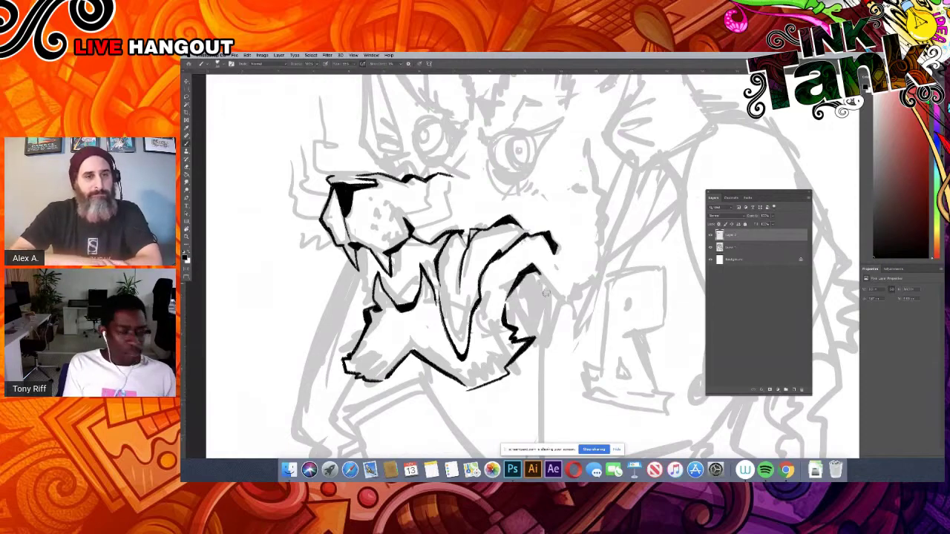
# Step: Dot the muzzle with black whisker speckles, then erase and redraw the rear tip of the snout's top line
pyautogui.moveTo(513, 227); pyautogui.dragTo(527, 296)
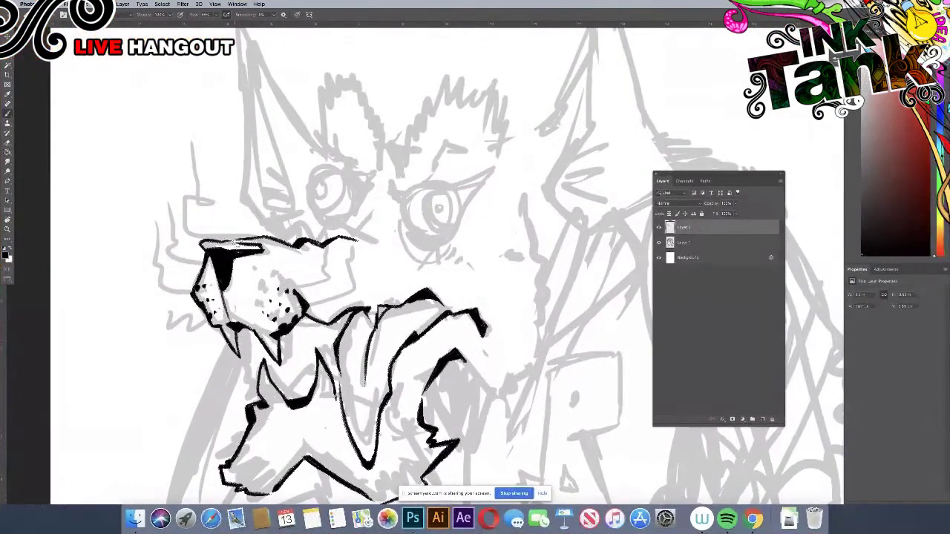
pyautogui.press('e')
pyautogui.moveTo(347, 231); pyautogui.dragTo(366, 238)
pyautogui.press('b')
pyautogui.moveTo(340, 239); pyautogui.dragTo(351, 240)
# Step: Examine the inked snout and jaw at full-page and close-up scale to judge the line weights
pyautogui.press('super+minus')
pyautogui.press('super+minus')
pyautogui.press('super+minus')
pyautogui.press('super+minus')
pyautogui.press('super+minus')
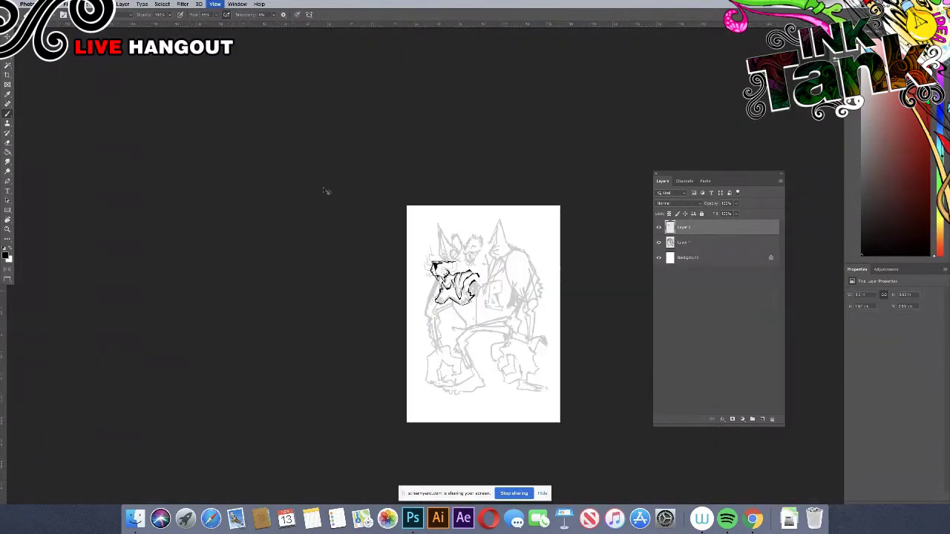
pyautogui.press('super+plus')
pyautogui.press('super+plus')
pyautogui.press('super+plus')
pyautogui.press('super+plus')
pyautogui.press('super+equal')
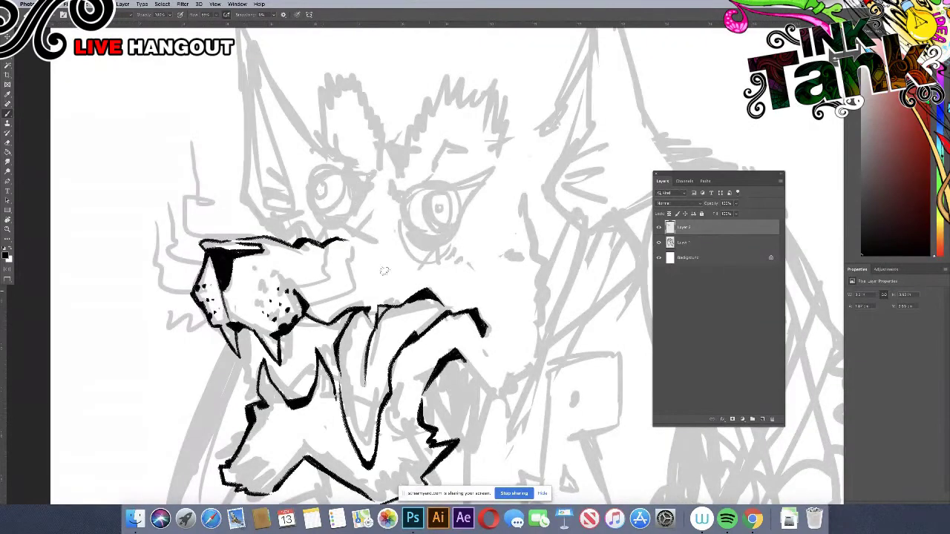
pyautogui.moveTo(412, 311); pyautogui.dragTo(354, 213)
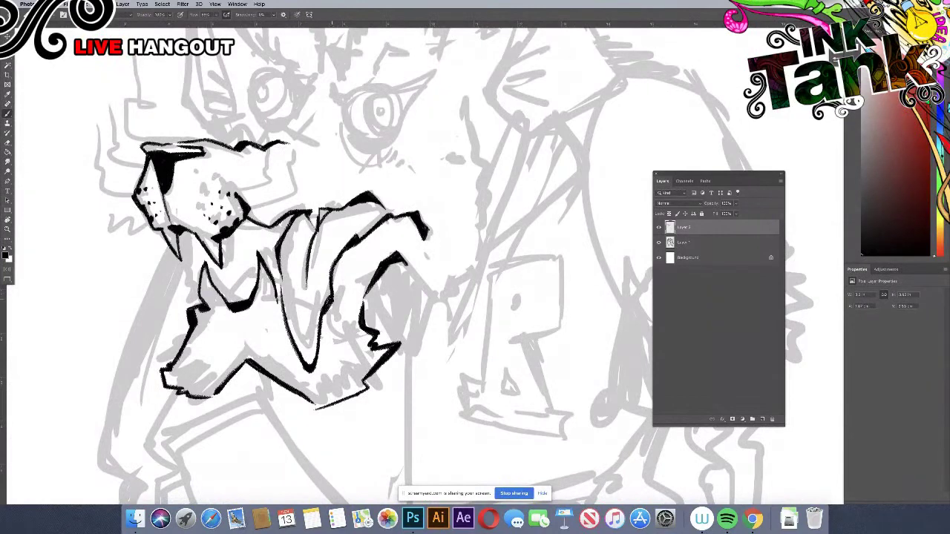
pyautogui.press('super+minus')
pyautogui.press('super+minus')
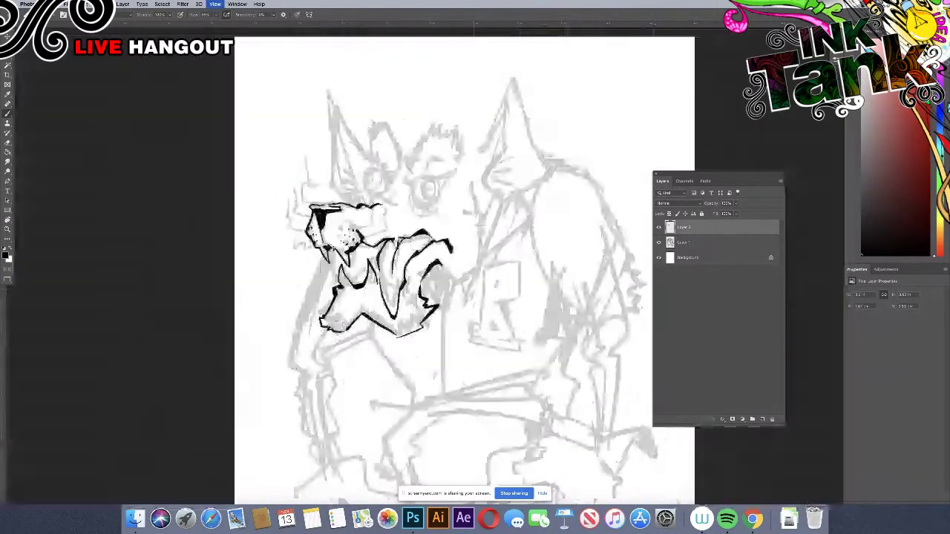
pyautogui.press('super+0')
pyautogui.press('super+plus')
pyautogui.press('super+plus')
pyautogui.press('super+plus')
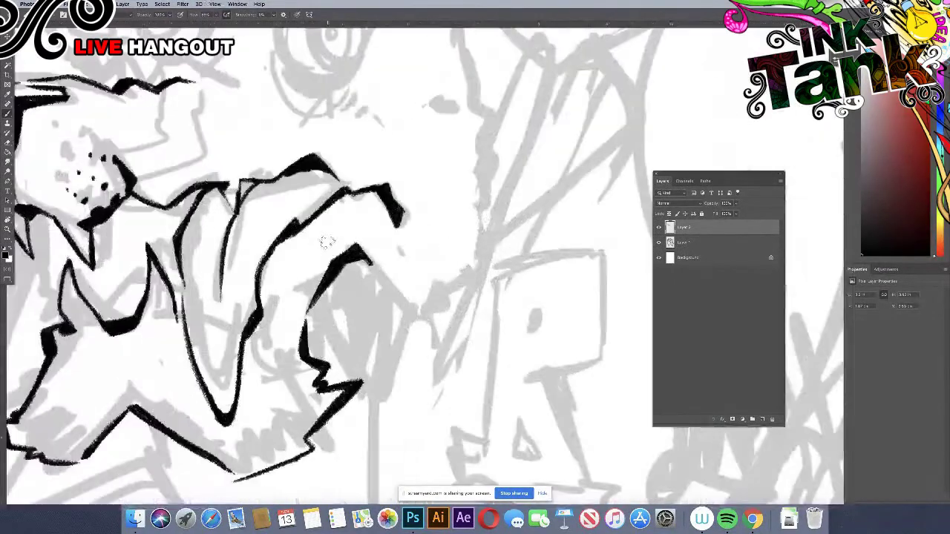
pyautogui.press('super+minus')
pyautogui.moveTo(405, 304); pyautogui.dragTo(423, 354)
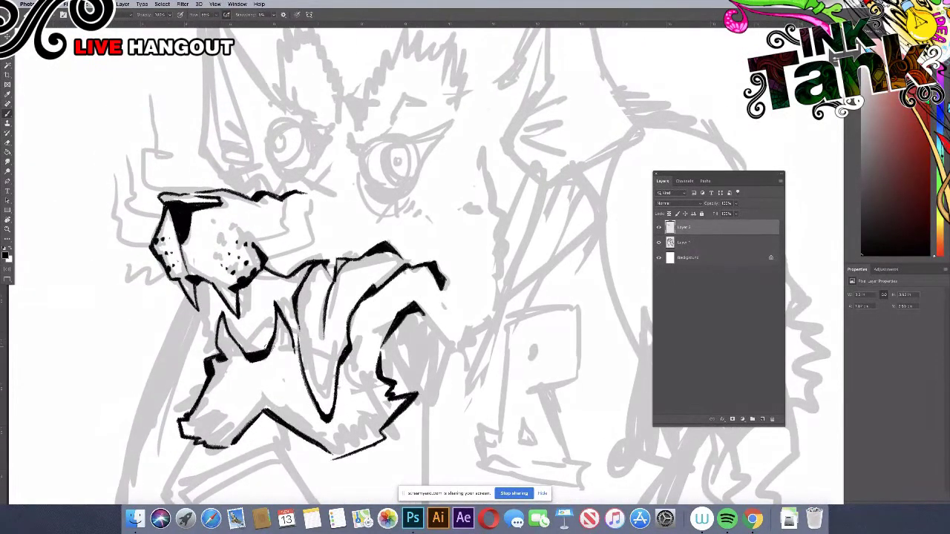
# Step: Ink the cheek's lower corner and its jagged fur edge up to a pointed tuft behind the eye, thickening the notches
pyautogui.hscroll(2, 404, 264)
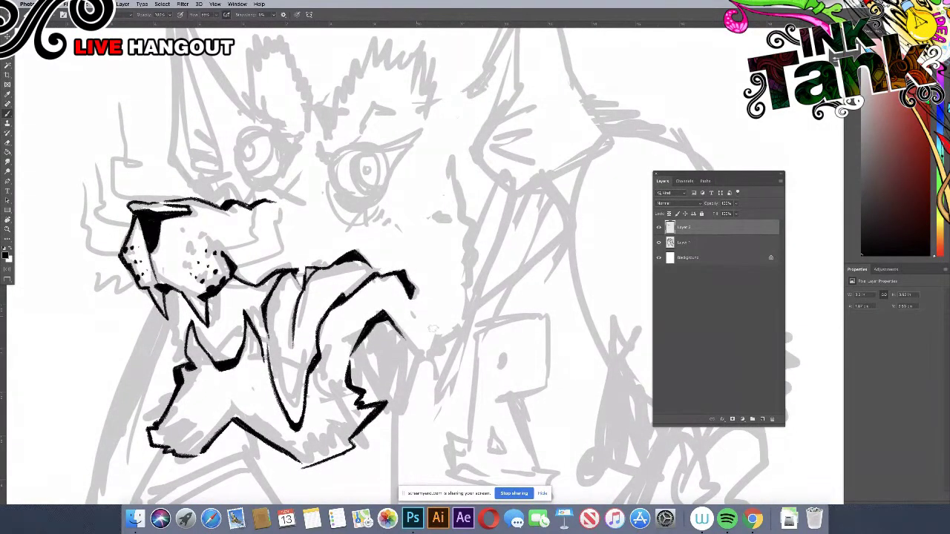
pyautogui.moveTo(391, 329); pyautogui.dragTo(423, 354)
pyautogui.moveTo(455, 167)
pyautogui.mouseDown()
pyautogui.moveTo(483, 243)
pyautogui.moveTo(459, 283)
pyautogui.moveTo(472, 306)
pyautogui.moveTo(469, 335)
pyautogui.moveTo(427, 365)
pyautogui.mouseUp()
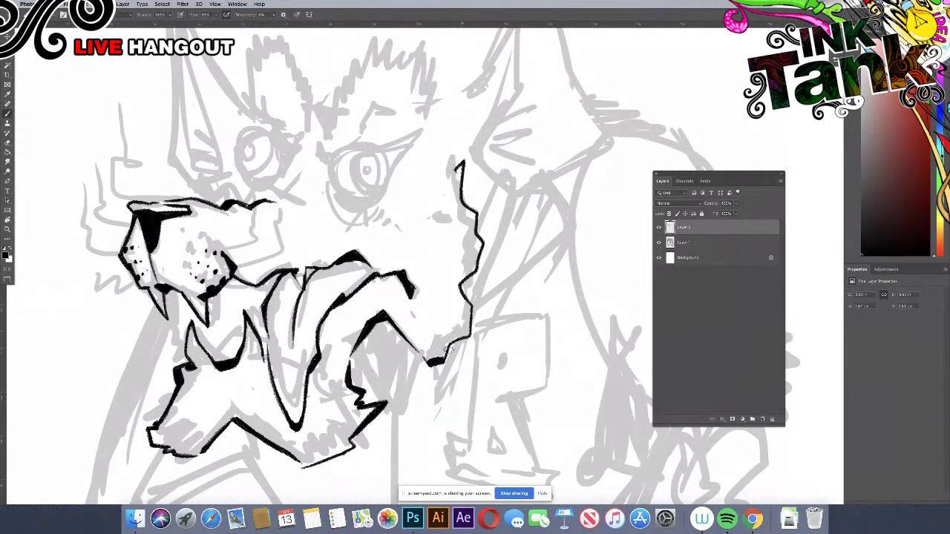
pyautogui.moveTo(449, 335); pyautogui.dragTo(468, 336)
pyautogui.moveTo(472, 300); pyautogui.dragTo(472, 322)
pyautogui.moveTo(473, 281); pyautogui.dragTo(462, 301)
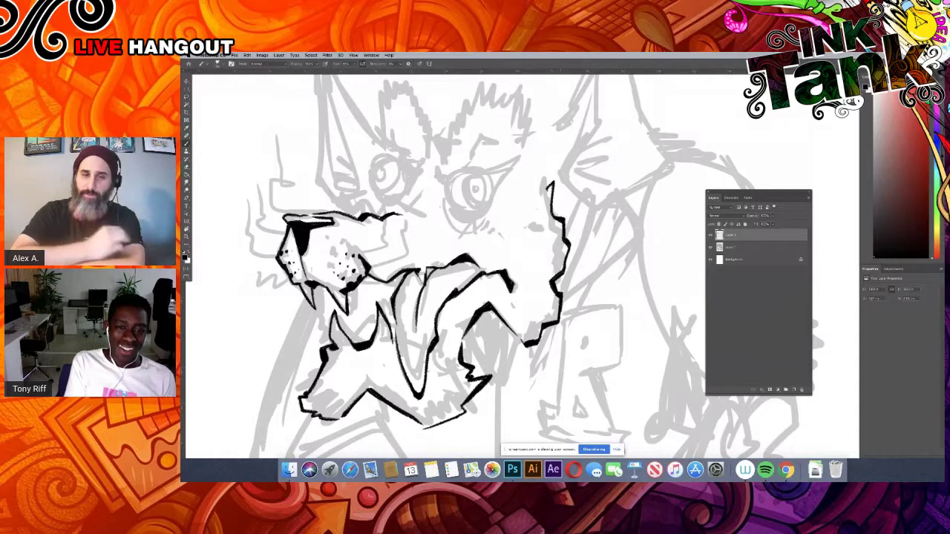
pyautogui.moveTo(551, 183); pyautogui.dragTo(532, 230)
# Step: Ink the near eyebrow's curved sides and its row of short spiky hairs along the top
pyautogui.scroll(1, 533, 230)
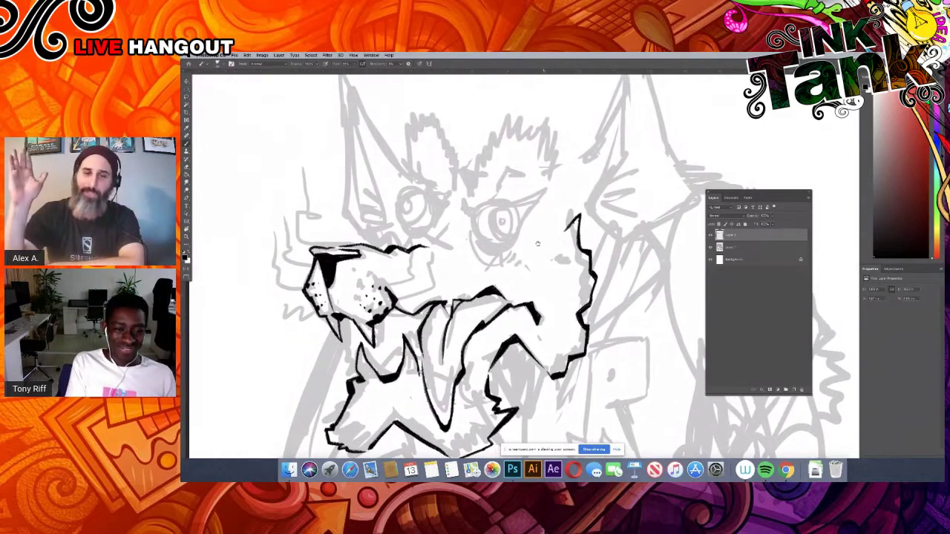
pyautogui.scroll(5, 528, 219)
pyautogui.moveTo(500, 231)
pyautogui.mouseDown()
pyautogui.moveTo(508, 201)
pyautogui.moveTo(538, 187)
pyautogui.moveTo(553, 195)
pyautogui.mouseUp()
pyautogui.moveTo(554, 209)
pyautogui.mouseDown()
pyautogui.moveTo(561, 193)
pyautogui.moveTo(579, 247)
pyautogui.moveTo(571, 259)
pyautogui.mouseUp()
pyautogui.moveTo(496, 240); pyautogui.dragTo(493, 221)
pyautogui.moveTo(482, 257)
pyautogui.mouseDown()
pyautogui.moveTo(478, 229)
pyautogui.moveTo(487, 269)
pyautogui.mouseUp()
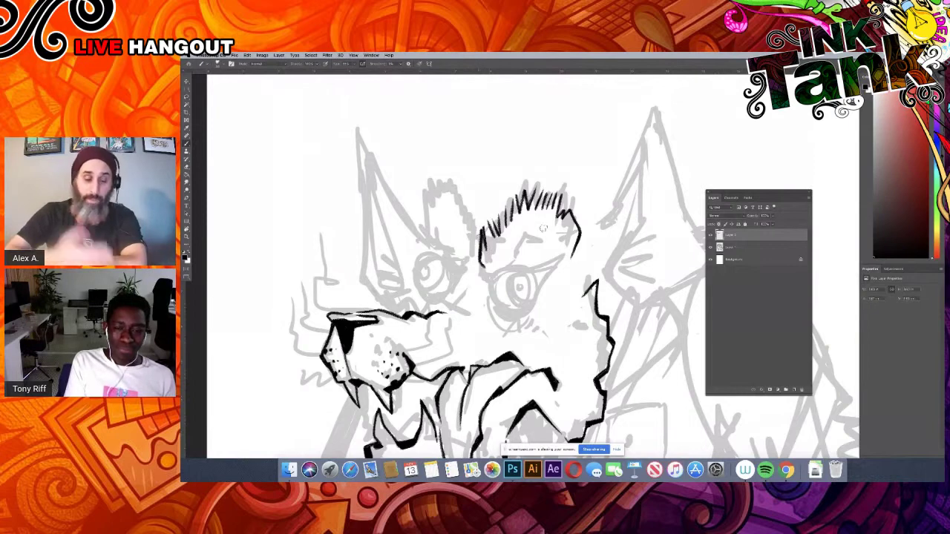
pyautogui.moveTo(580, 236); pyautogui.dragTo(571, 260)
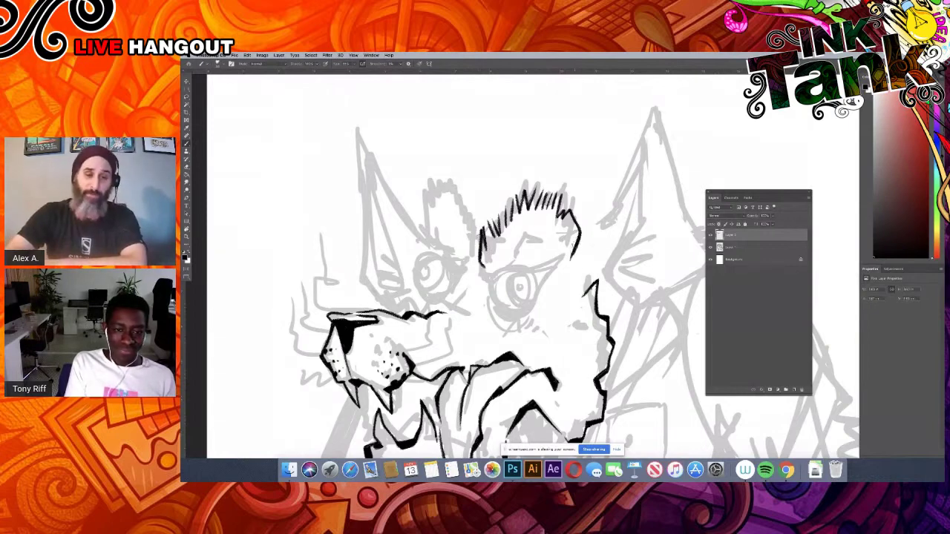
pyautogui.moveTo(481, 261); pyautogui.dragTo(490, 273)
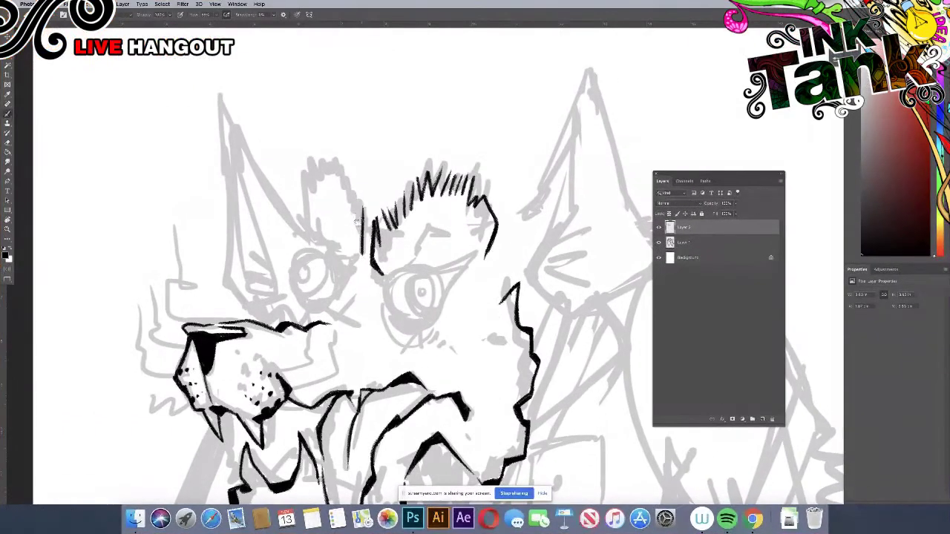
pyautogui.moveTo(474, 231); pyautogui.dragTo(469, 209)
# Step: Ink the far eyebrow's spiky outline and both upper eyelids, adding solid black folds and an angular wrinkle above the near eye
pyautogui.moveTo(346, 175)
pyautogui.mouseDown()
pyautogui.moveTo(342, 210)
pyautogui.moveTo(312, 162)
pyautogui.moveTo(328, 179)
pyautogui.moveTo(313, 175)
pyautogui.moveTo(300, 196)
pyautogui.moveTo(288, 234)
pyautogui.mouseUp()
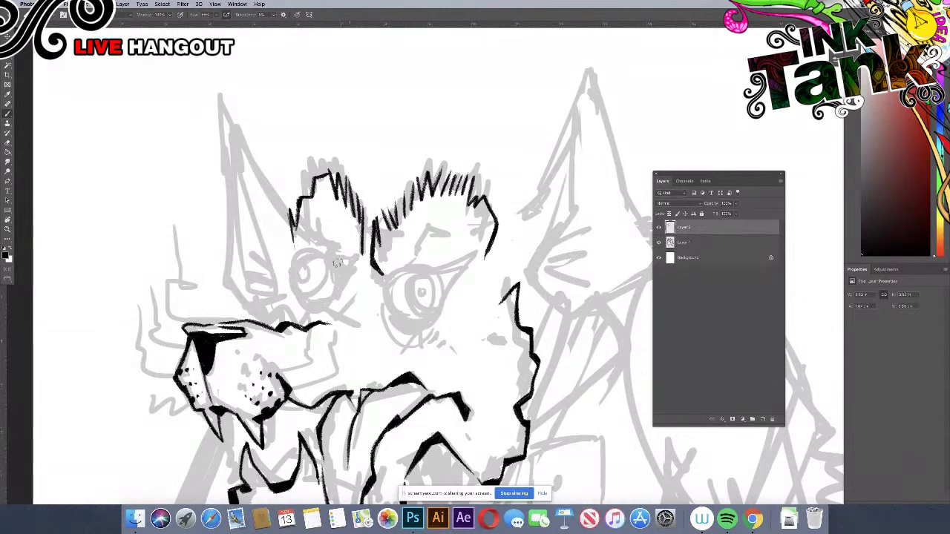
pyautogui.moveTo(346, 276)
pyautogui.mouseDown()
pyautogui.moveTo(320, 237)
pyautogui.moveTo(335, 258)
pyautogui.moveTo(311, 239)
pyautogui.mouseUp()
pyautogui.moveTo(386, 282)
pyautogui.mouseDown()
pyautogui.moveTo(450, 248)
pyautogui.moveTo(424, 269)
pyautogui.mouseUp()
pyautogui.moveTo(381, 245); pyautogui.dragTo(387, 235)
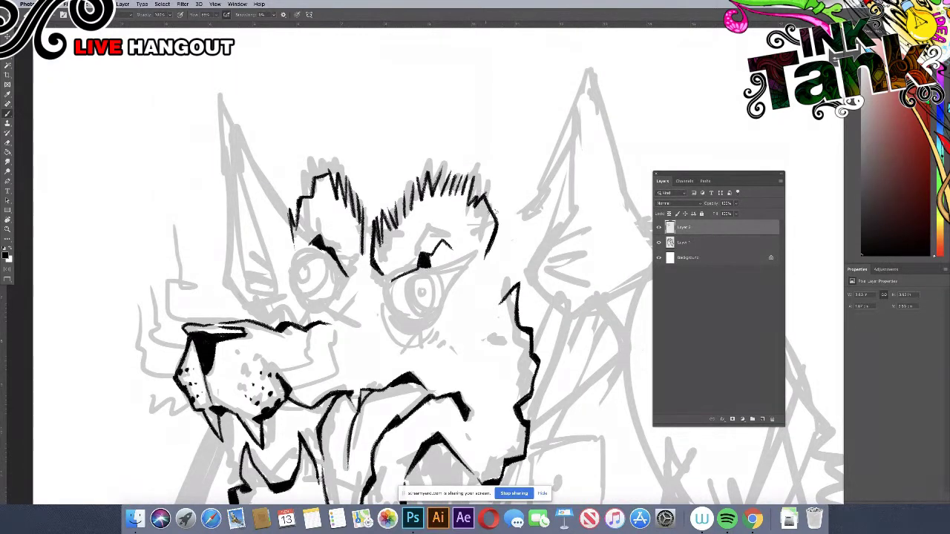
# Step: Thicken the near eyebrow's outer corner and inner edge and the far eyebrow's top outline
pyautogui.moveTo(484, 190)
pyautogui.mouseDown()
pyautogui.moveTo(503, 231)
pyautogui.moveTo(486, 186)
pyautogui.moveTo(460, 207)
pyautogui.mouseUp()
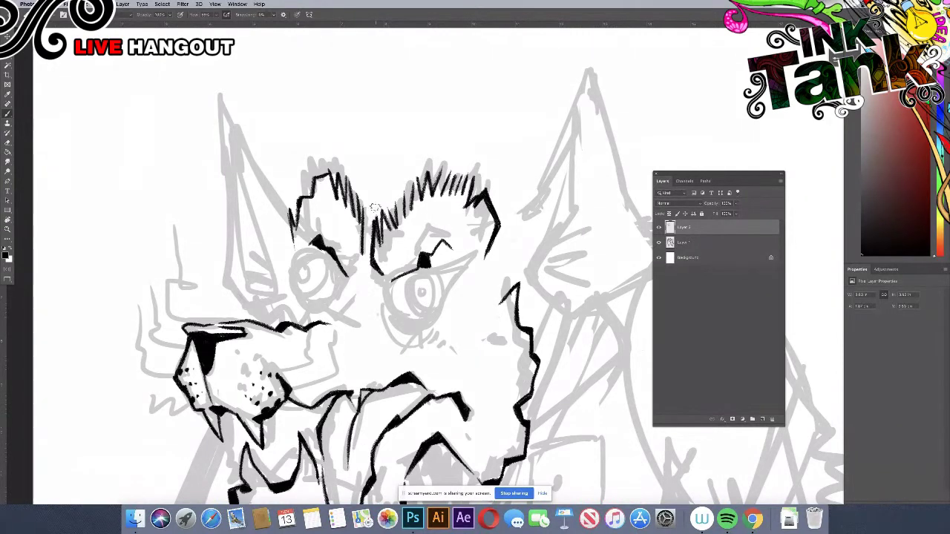
pyautogui.moveTo(376, 209); pyautogui.dragTo(374, 228)
pyautogui.moveTo(299, 201); pyautogui.dragTo(328, 168)
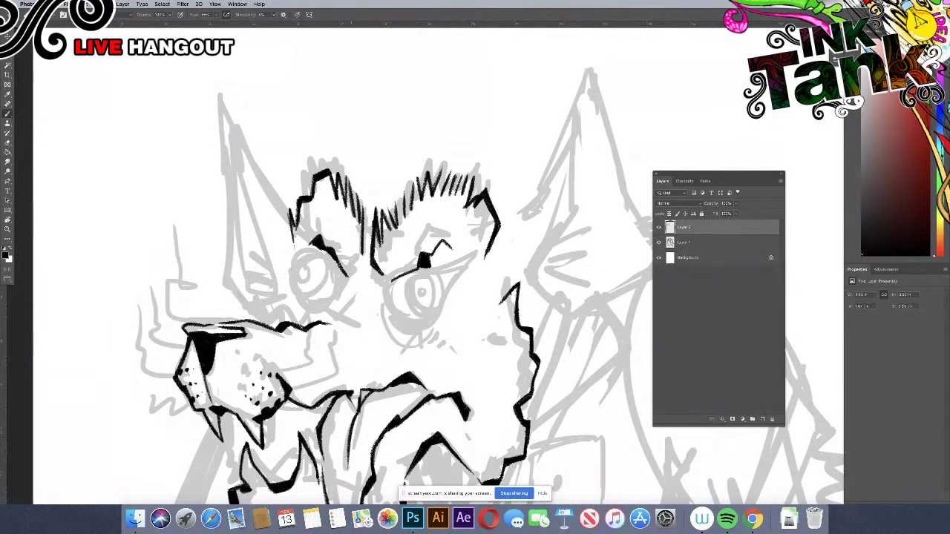
# Step: Ink small fold strokes between the eyebrows and a row of short dashes beneath the near eye
pyautogui.moveTo(338, 261)
pyautogui.mouseDown()
pyautogui.moveTo(360, 290)
pyautogui.moveTo(353, 246)
pyautogui.moveTo(346, 269)
pyautogui.moveTo(353, 261)
pyautogui.moveTo(369, 289)
pyautogui.mouseUp()
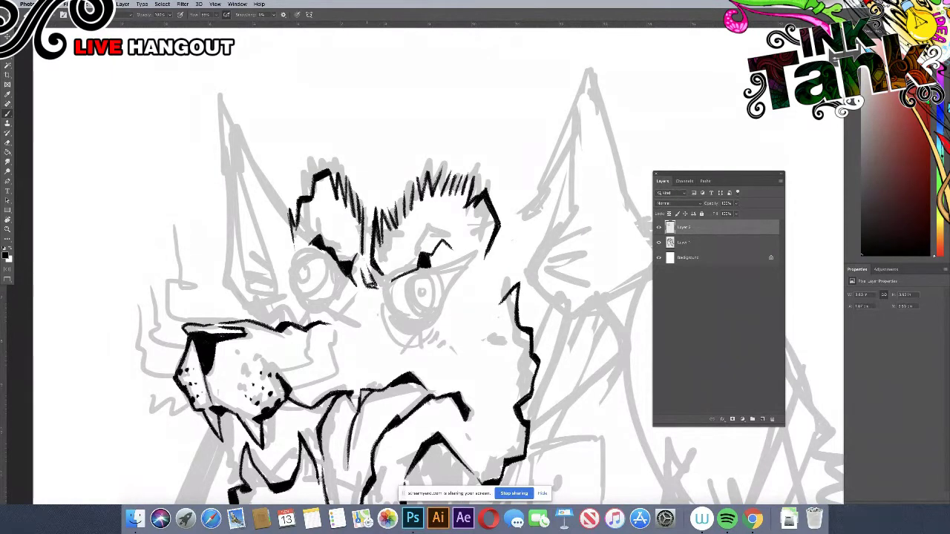
pyautogui.moveTo(440, 326); pyautogui.dragTo(408, 270)
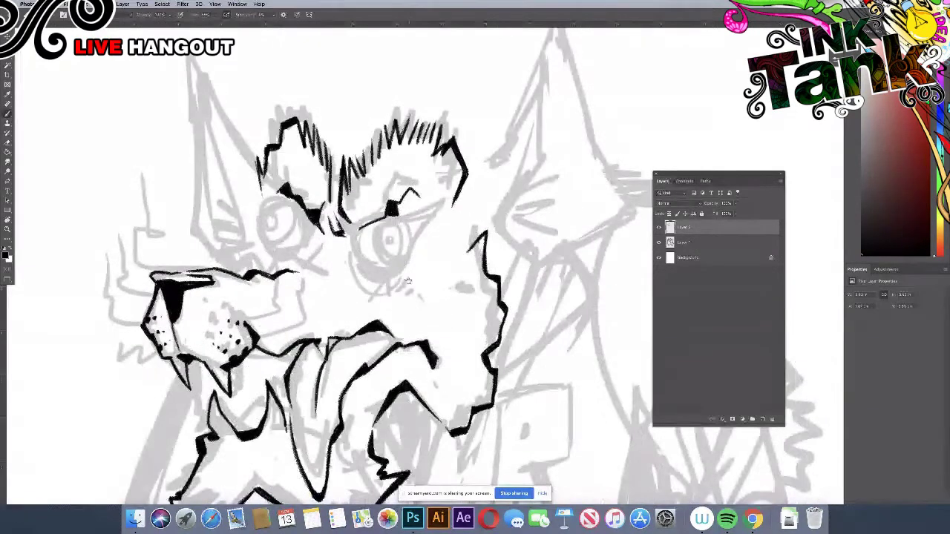
pyautogui.moveTo(420, 231); pyautogui.dragTo(414, 222)
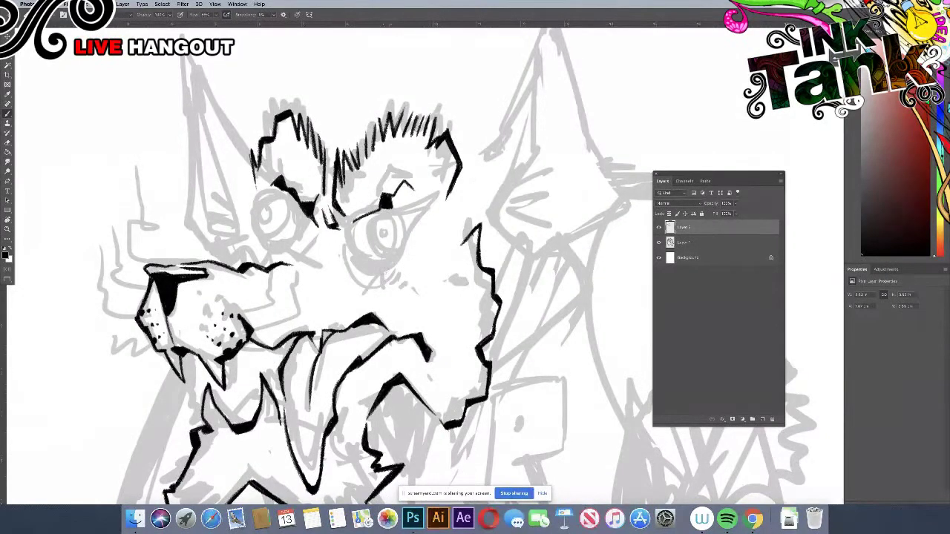
pyautogui.moveTo(383, 265); pyautogui.dragTo(398, 279)
pyautogui.moveTo(388, 272)
pyautogui.mouseDown()
pyautogui.moveTo(405, 282)
pyautogui.moveTo(374, 278)
pyautogui.mouseUp()
pyautogui.moveTo(366, 272); pyautogui.dragTo(369, 280)
# Step: Add a black wedge at the muzzle's rear corner, fill the gap between the lower fangs with black and mark short dashes on the chin
pyautogui.moveTo(315, 311); pyautogui.dragTo(321, 252)
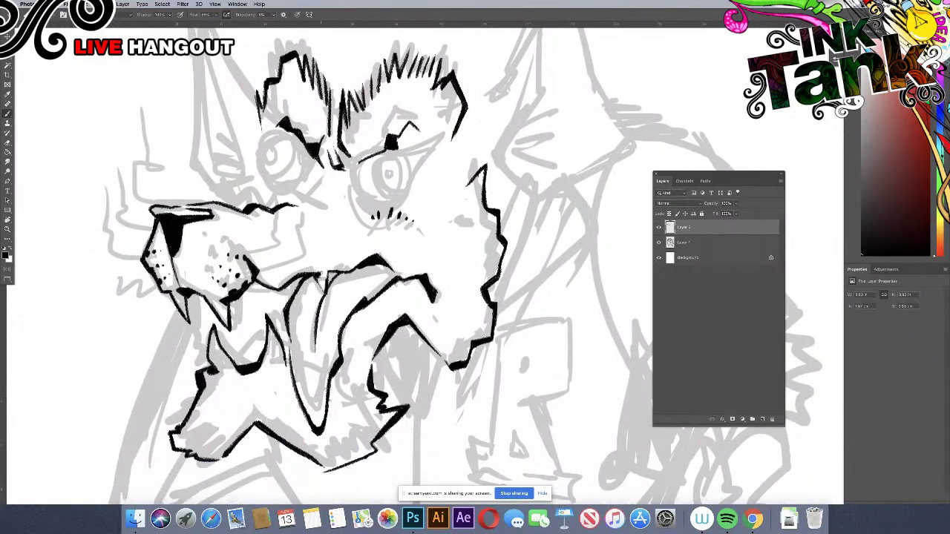
pyautogui.moveTo(255, 284); pyautogui.dragTo(256, 296)
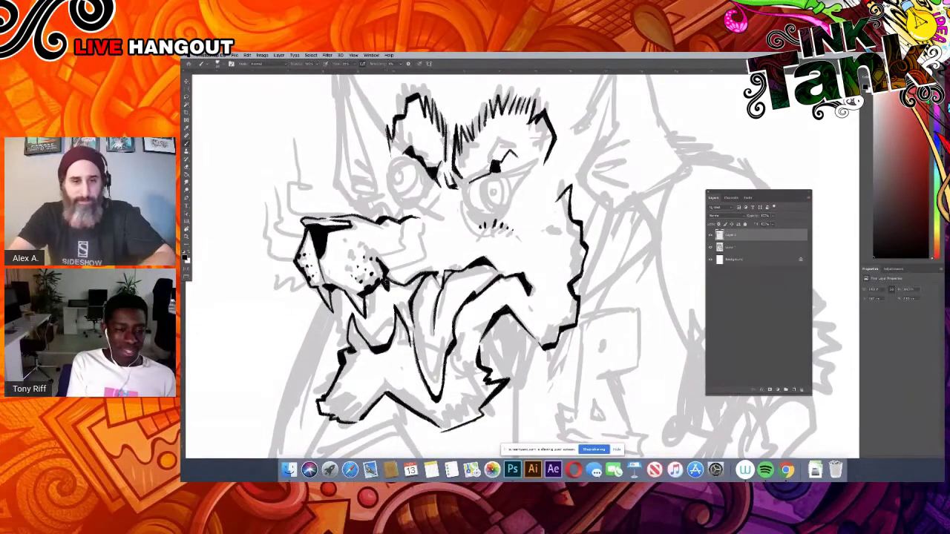
pyautogui.moveTo(380, 342)
pyautogui.mouseDown()
pyautogui.moveTo(421, 298)
pyautogui.moveTo(418, 281)
pyautogui.mouseUp()
pyautogui.moveTo(418, 281)
pyautogui.mouseDown()
pyautogui.moveTo(438, 299)
pyautogui.moveTo(410, 349)
pyautogui.moveTo(380, 376)
pyautogui.moveTo(409, 377)
pyautogui.mouseUp()
# Step: Ink the far ear's outer edge from a small black bump above the snout up to the pointed tip
pyautogui.moveTo(489, 276); pyautogui.dragTo(484, 373)
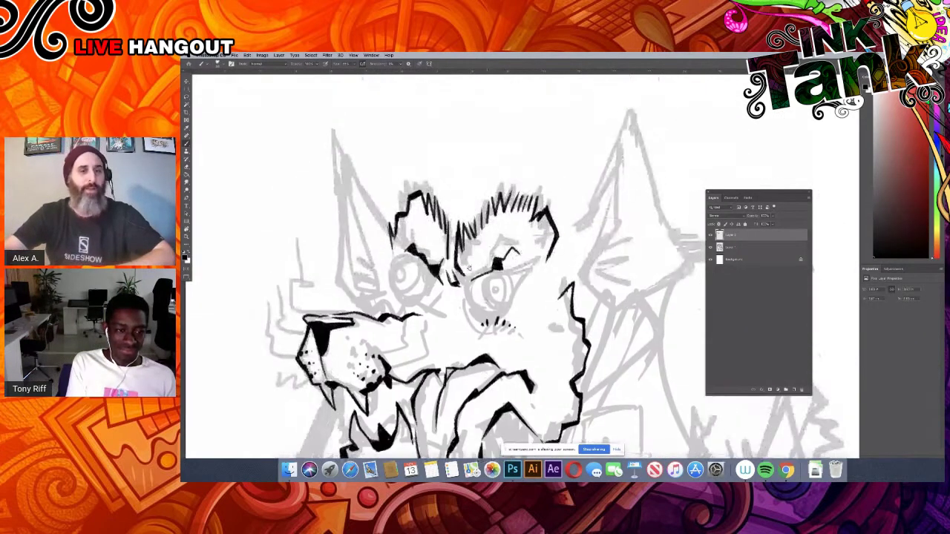
pyautogui.moveTo(386, 320); pyautogui.dragTo(376, 308)
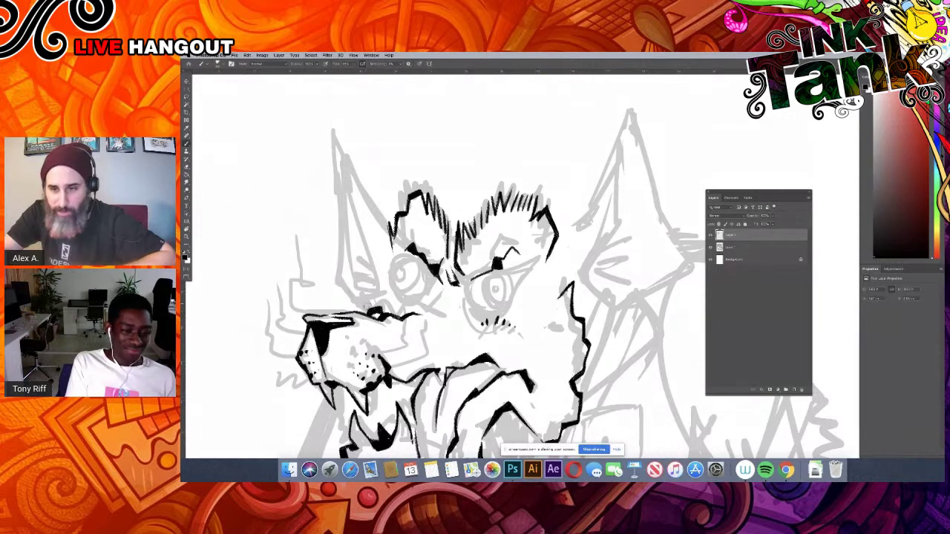
pyautogui.moveTo(348, 293)
pyautogui.mouseDown()
pyautogui.moveTo(364, 310)
pyautogui.moveTo(341, 276)
pyautogui.moveTo(343, 210)
pyautogui.mouseUp()
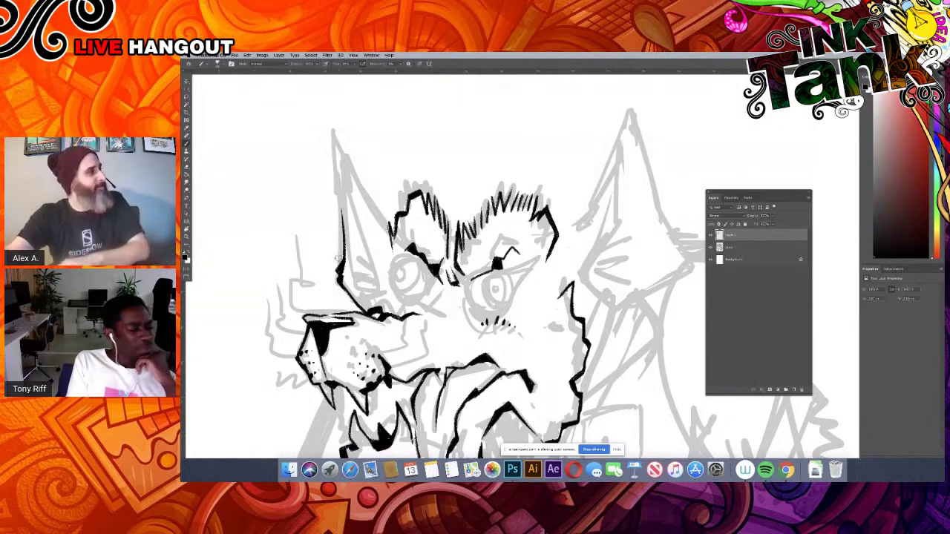
pyautogui.moveTo(347, 262)
pyautogui.mouseDown()
pyautogui.moveTo(336, 178)
pyautogui.moveTo(340, 218)
pyautogui.moveTo(338, 189)
pyautogui.mouseUp()
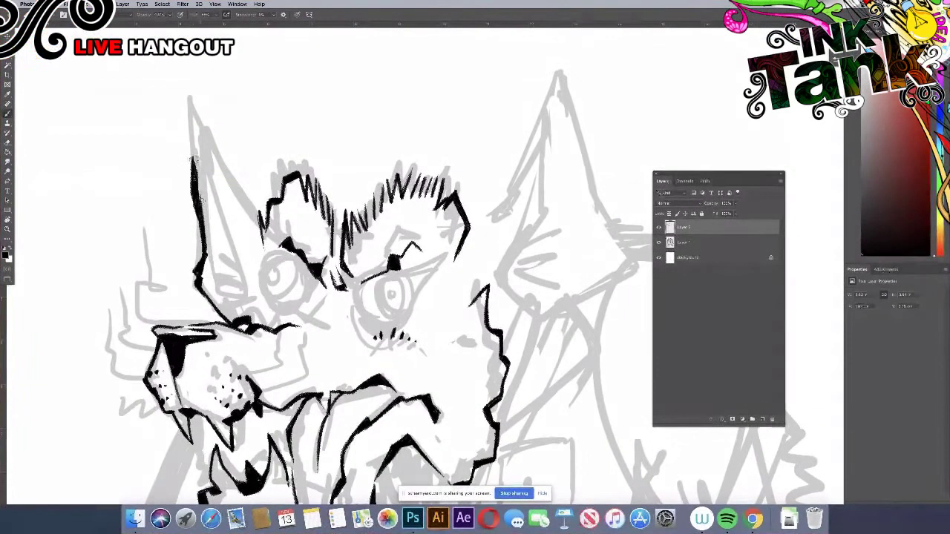
pyautogui.moveTo(290, 213); pyautogui.dragTo(281, 132)
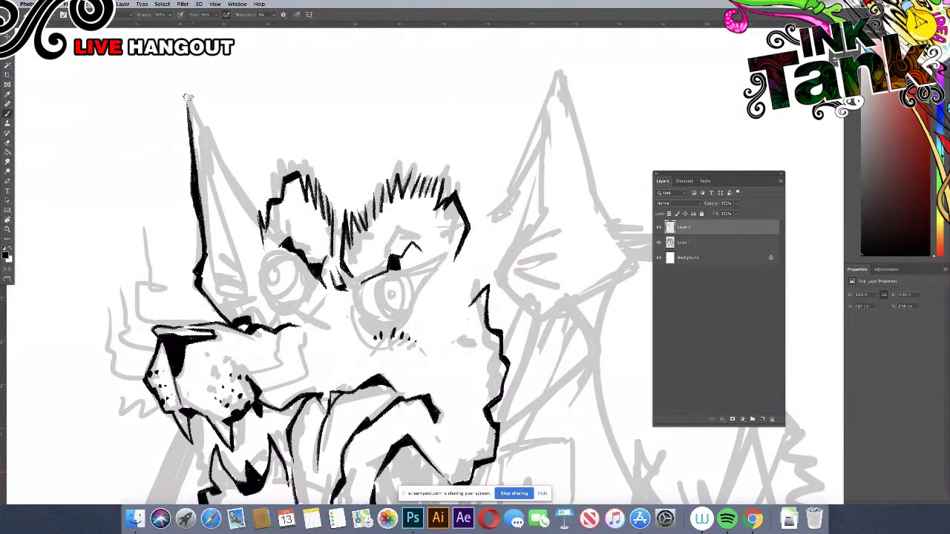
# Step: Ink the far ear's inner edge from the tip down to the eyebrow, thicken its lower part and trim the line with the Eraser
pyautogui.moveTo(189, 99)
pyautogui.mouseDown()
pyautogui.moveTo(194, 132)
pyautogui.moveTo(188, 99)
pyautogui.moveTo(223, 178)
pyautogui.mouseUp()
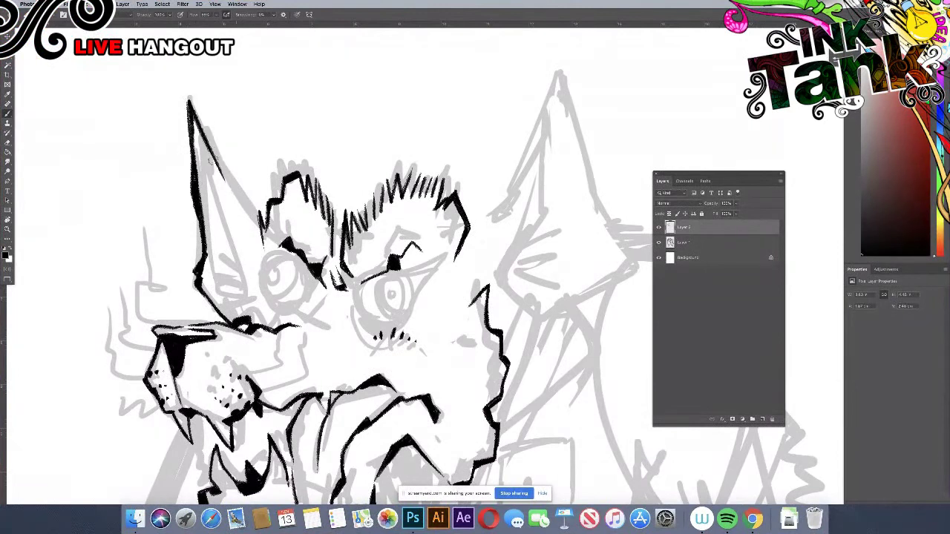
pyautogui.moveTo(258, 224)
pyautogui.mouseDown()
pyautogui.moveTo(238, 194)
pyautogui.moveTo(246, 197)
pyautogui.moveTo(260, 220)
pyautogui.moveTo(227, 190)
pyautogui.mouseUp()
pyautogui.moveTo(262, 222); pyautogui.dragTo(267, 231)
pyautogui.moveTo(231, 194); pyautogui.dragTo(256, 218)
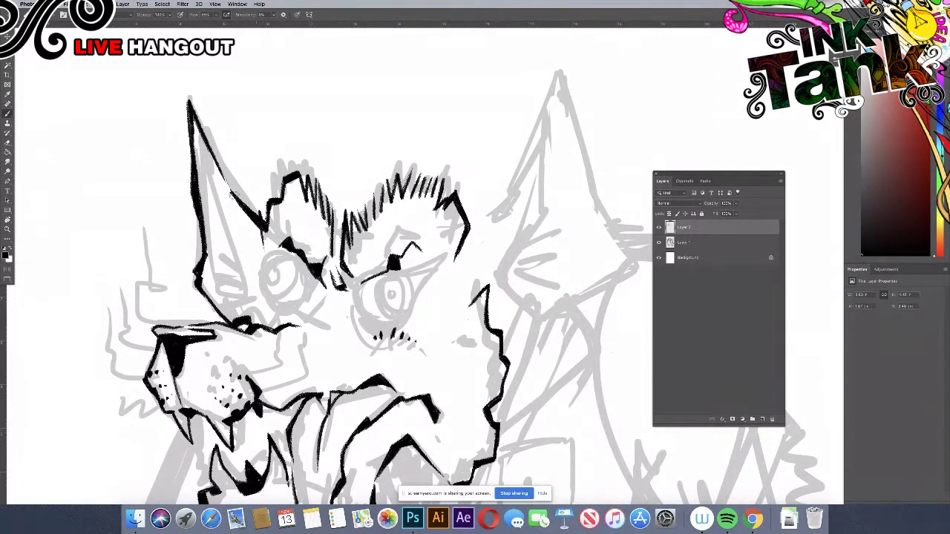
pyautogui.press('e')
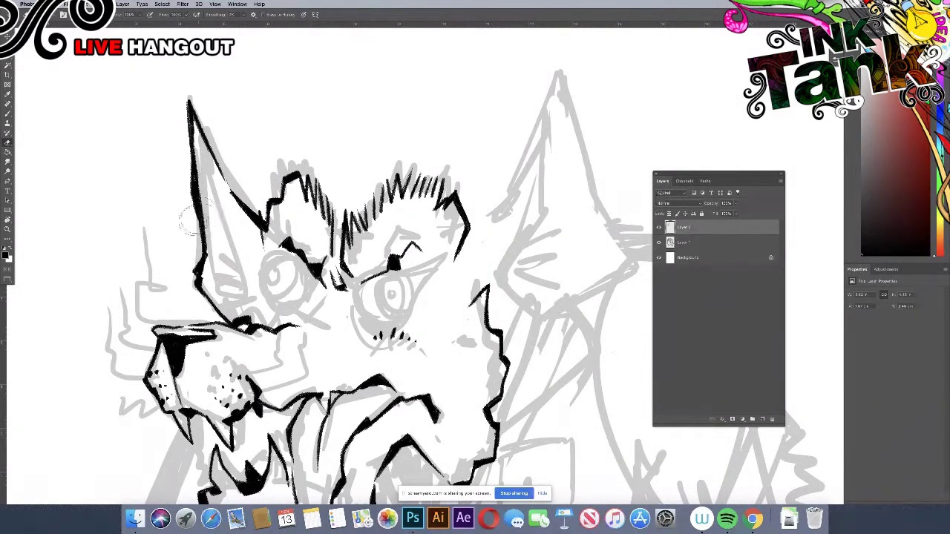
pyautogui.moveTo(224, 191); pyautogui.dragTo(220, 155)
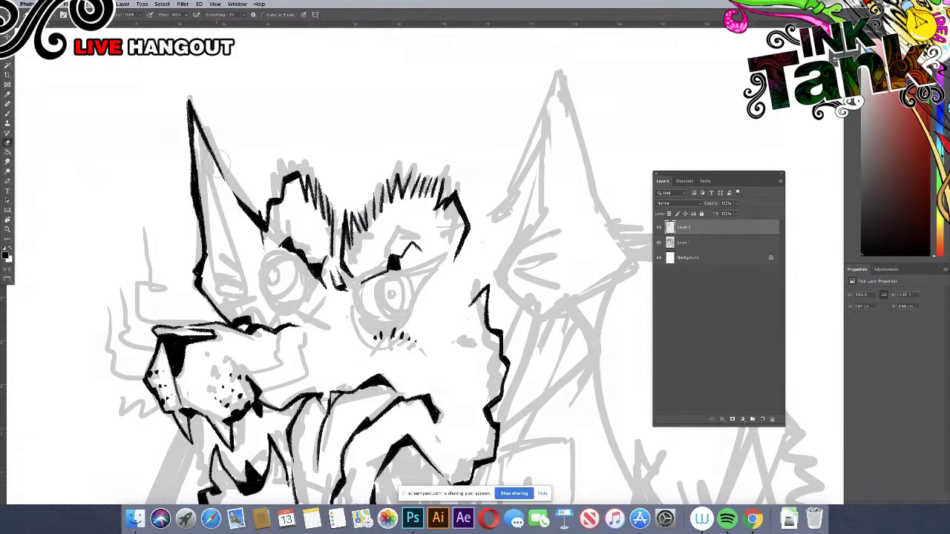
# Step: Check the inked head against the sketch of the whole figure
pyautogui.press('super+minus')
pyautogui.press('super+minus')
pyautogui.press('super+minus')
pyautogui.press('super+minus')
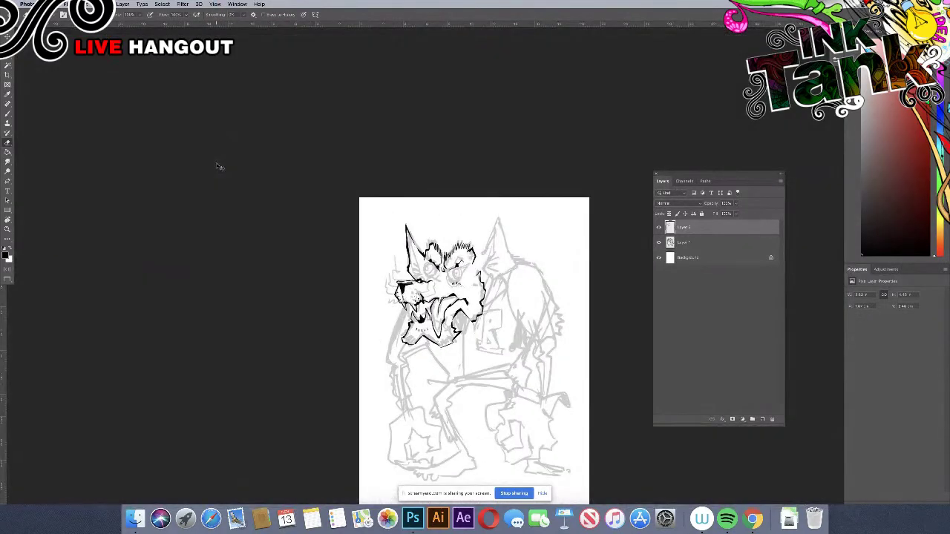
pyautogui.press('super+plus')
pyautogui.press('super+equal')
pyautogui.press('super+equal')
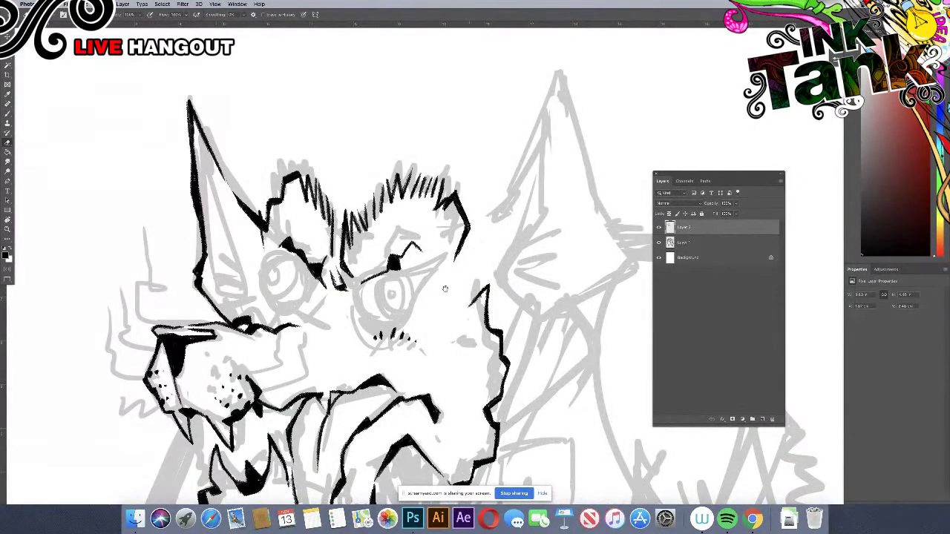
# Step: Ink the near ear's front edge from the eyebrow up toward the tip, with a thickened jagged notch
pyautogui.moveTo(445, 289); pyautogui.dragTo(427, 274)
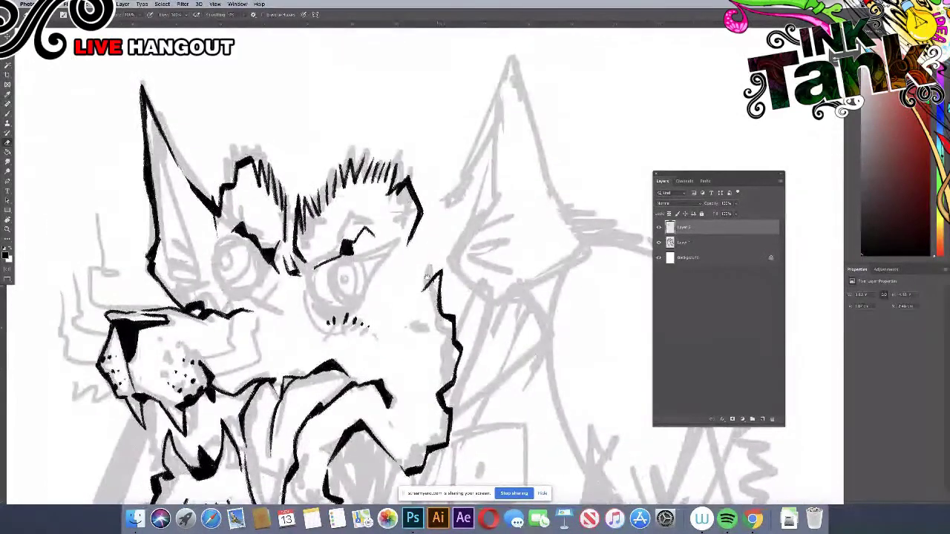
pyautogui.hscroll(1, 444, 289)
pyautogui.hscroll(3, 444, 288)
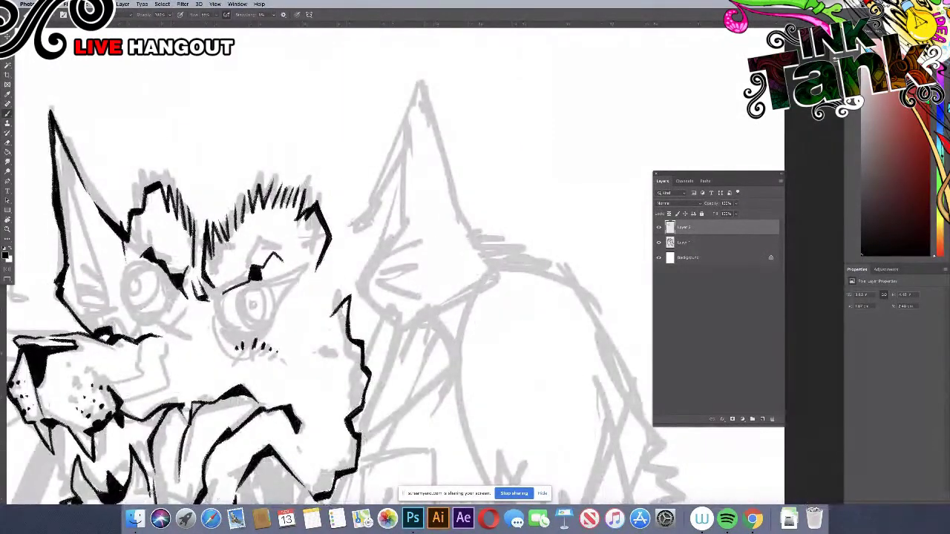
pyautogui.moveTo(338, 230)
pyautogui.mouseDown()
pyautogui.moveTo(371, 204)
pyautogui.moveTo(397, 144)
pyautogui.mouseUp()
pyautogui.moveTo(375, 203)
pyautogui.mouseDown()
pyautogui.moveTo(334, 235)
pyautogui.moveTo(373, 201)
pyautogui.moveTo(380, 166)
pyautogui.mouseUp()
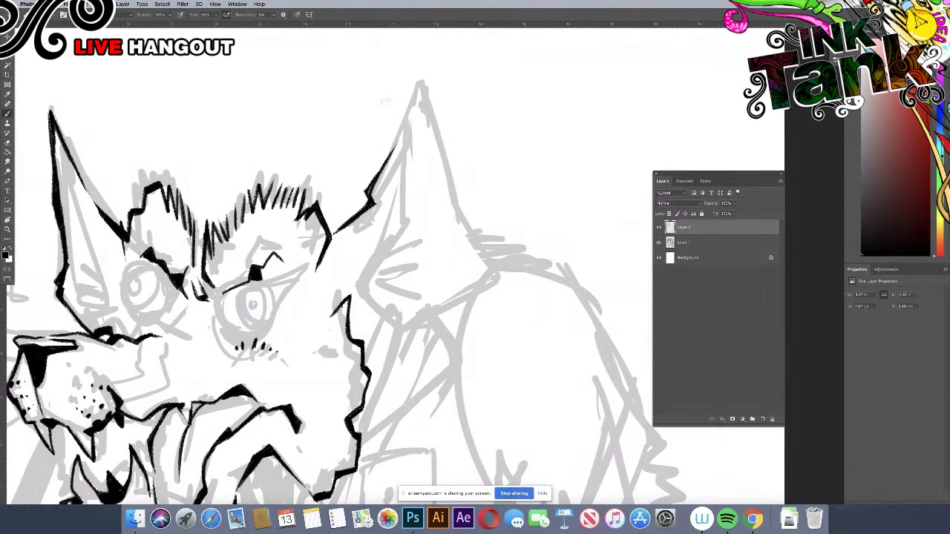
# Step: Ink the near ear's pointed tip and its back edge with a small notch, down to the ear's base
pyautogui.scroll(3, 401, 201)
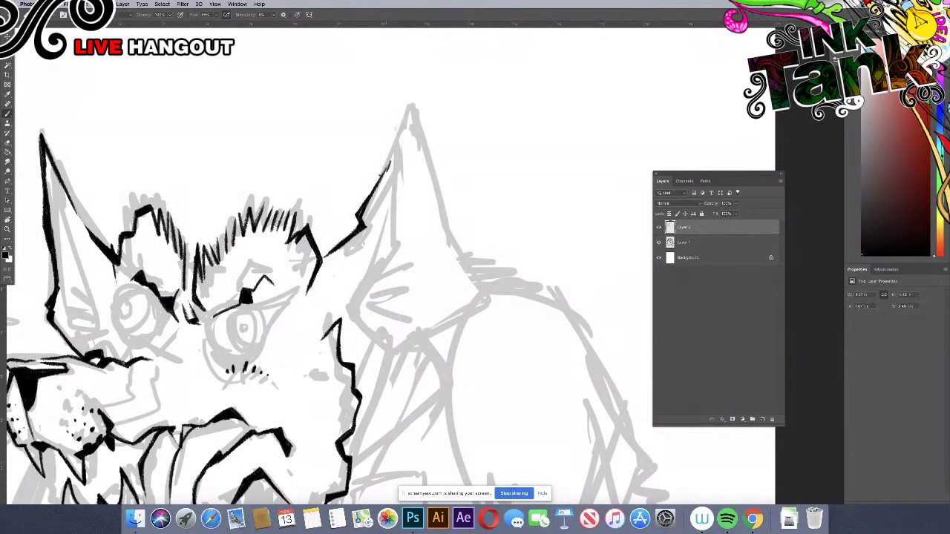
pyautogui.moveTo(386, 169)
pyautogui.mouseDown()
pyautogui.moveTo(413, 101)
pyautogui.moveTo(449, 257)
pyautogui.mouseUp()
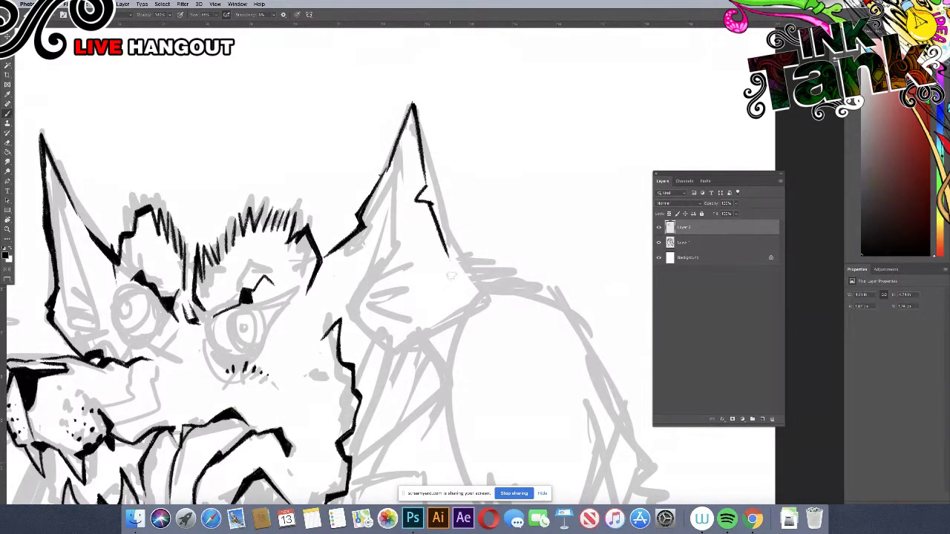
pyautogui.moveTo(471, 168); pyautogui.dragTo(489, 94)
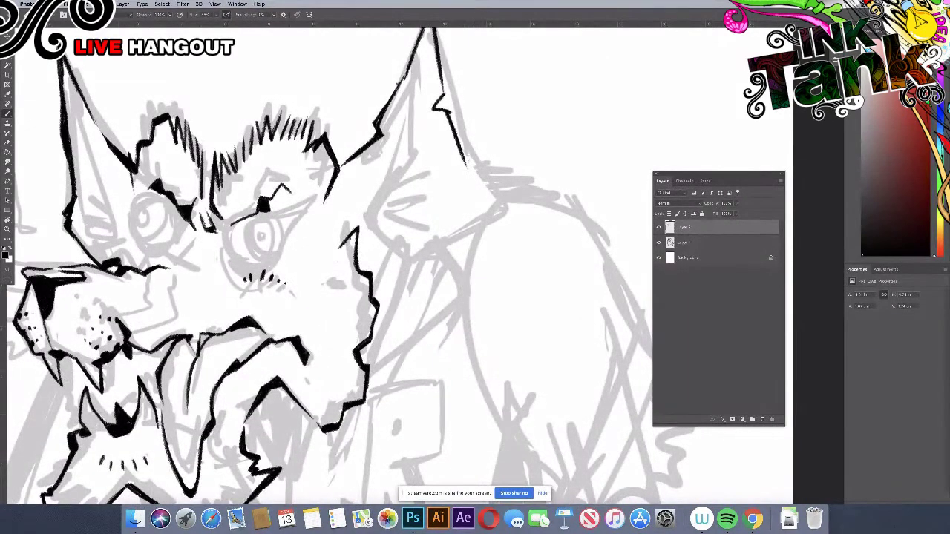
pyautogui.moveTo(465, 159); pyautogui.dragTo(494, 196)
# Step: Thicken the near ear's outline on both sides of the tip and clean up the front edge's inner side with the Eraser
pyautogui.scroll(5, 426, 181)
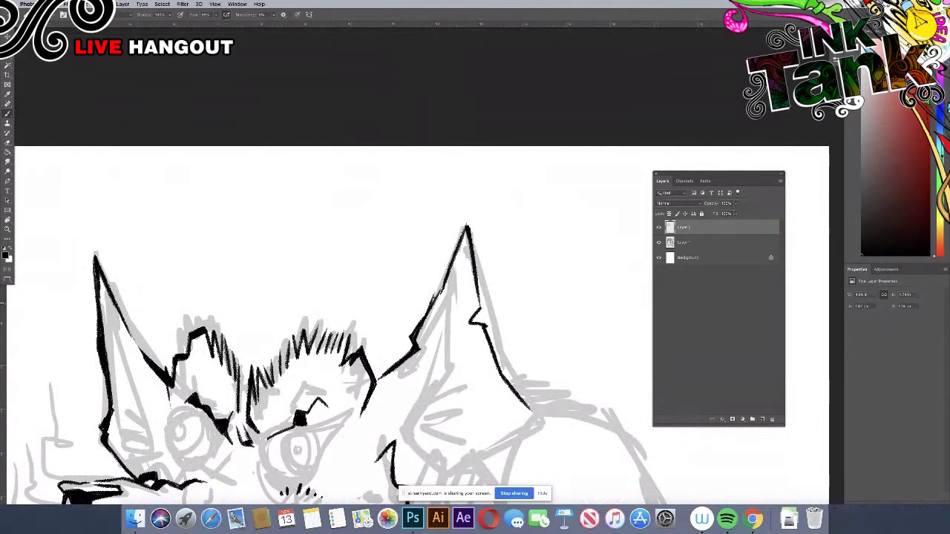
pyautogui.moveTo(432, 300); pyautogui.dragTo(464, 230)
pyautogui.moveTo(449, 270); pyautogui.dragTo(429, 304)
pyautogui.moveTo(460, 242)
pyautogui.mouseDown()
pyautogui.moveTo(431, 300)
pyautogui.moveTo(438, 282)
pyautogui.mouseUp()
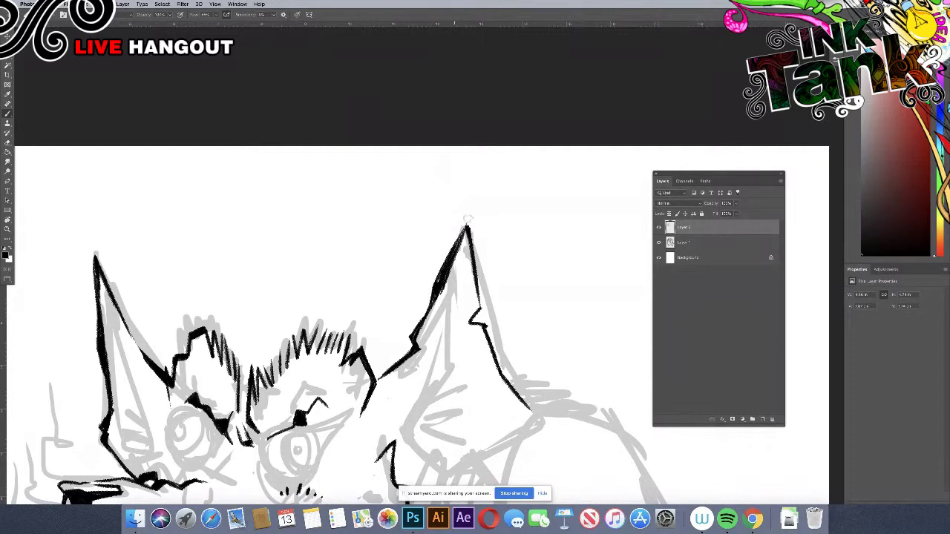
pyautogui.moveTo(467, 219)
pyautogui.mouseDown()
pyautogui.moveTo(459, 246)
pyautogui.moveTo(479, 301)
pyautogui.mouseUp()
pyautogui.moveTo(484, 236); pyautogui.dragTo(492, 160)
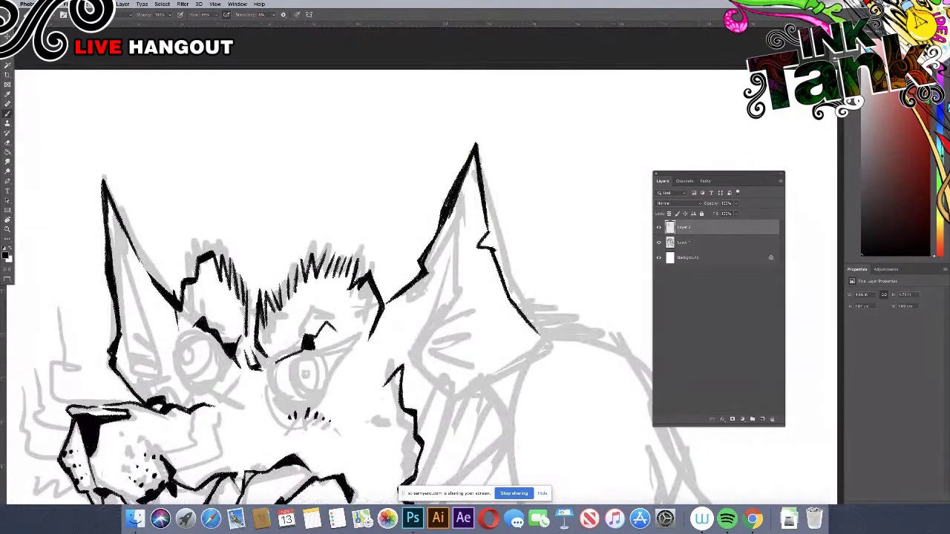
pyautogui.press('e')
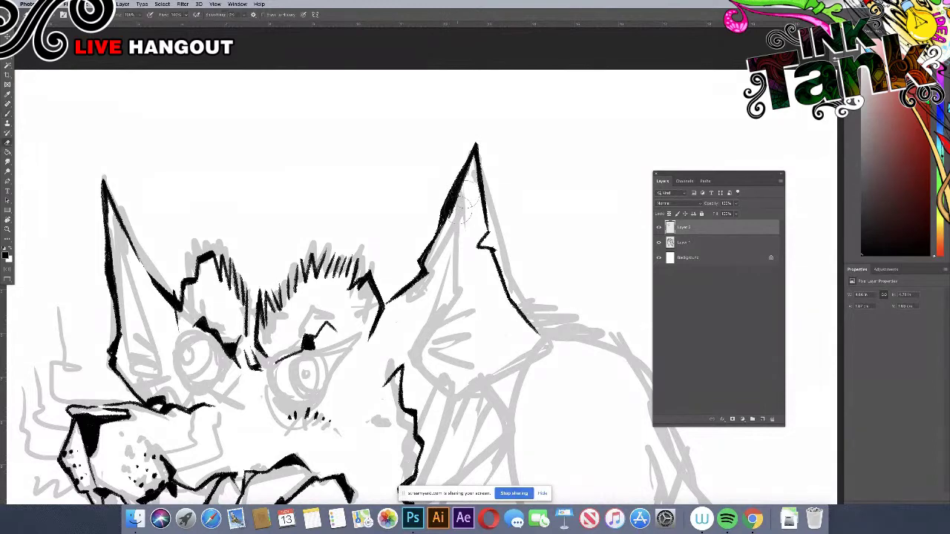
pyautogui.moveTo(466, 194)
pyautogui.mouseDown()
pyautogui.moveTo(451, 219)
pyautogui.moveTo(467, 180)
pyautogui.mouseUp()
# Step: Ink short hair strokes with the Brush beside the pointed fur tuft behind the near eye
pyautogui.press('b')
pyautogui.moveTo(533, 247); pyautogui.dragTo(499, 193)
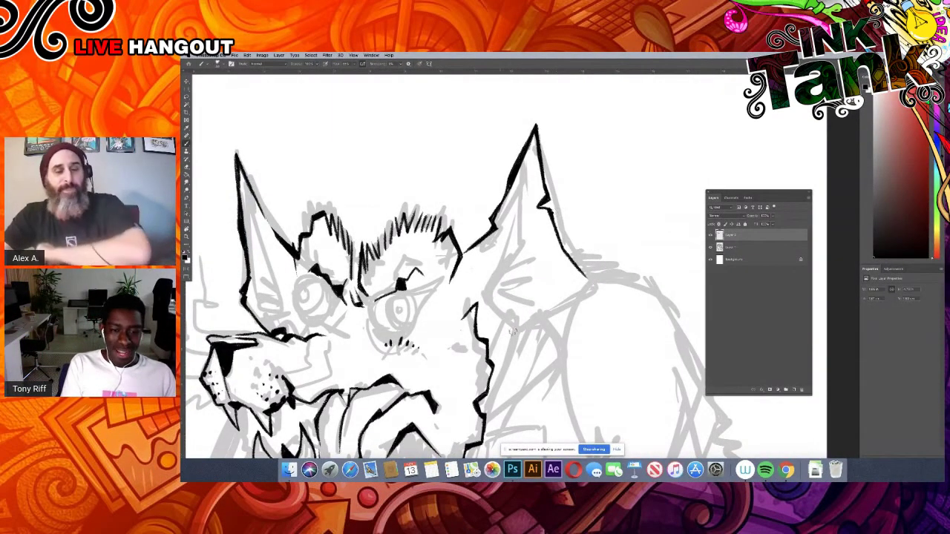
pyautogui.scroll(-5, 555, 210)
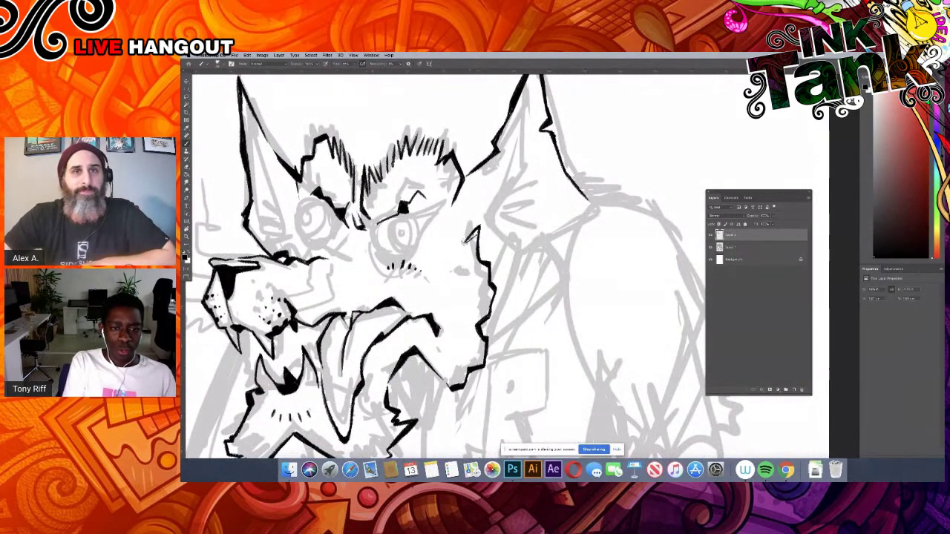
pyautogui.moveTo(465, 241)
pyautogui.mouseDown()
pyautogui.moveTo(476, 230)
pyautogui.moveTo(457, 230)
pyautogui.mouseUp()
pyautogui.moveTo(464, 242); pyautogui.dragTo(462, 231)
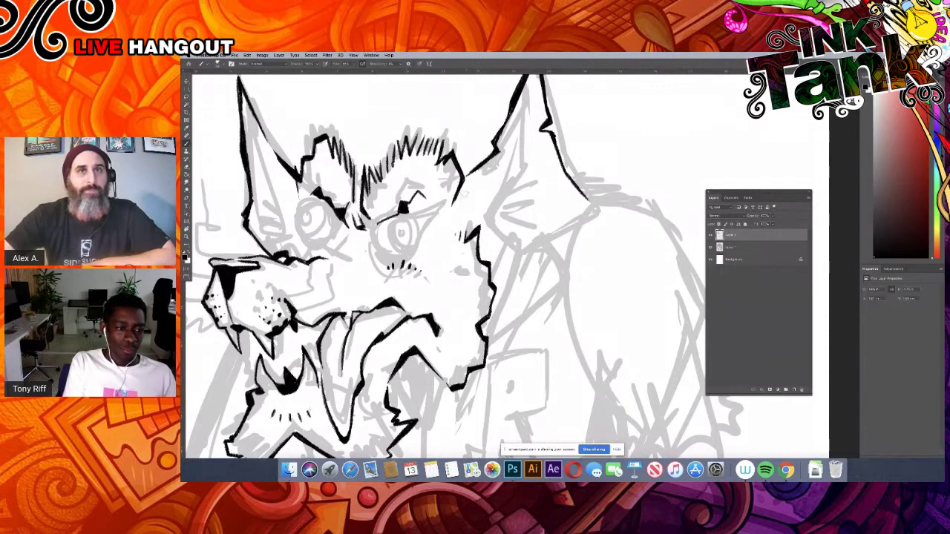
# Step: Ink the near ear's solid black rear corner and its lower edge running back toward the head
pyautogui.moveTo(472, 192); pyautogui.dragTo(436, 162)
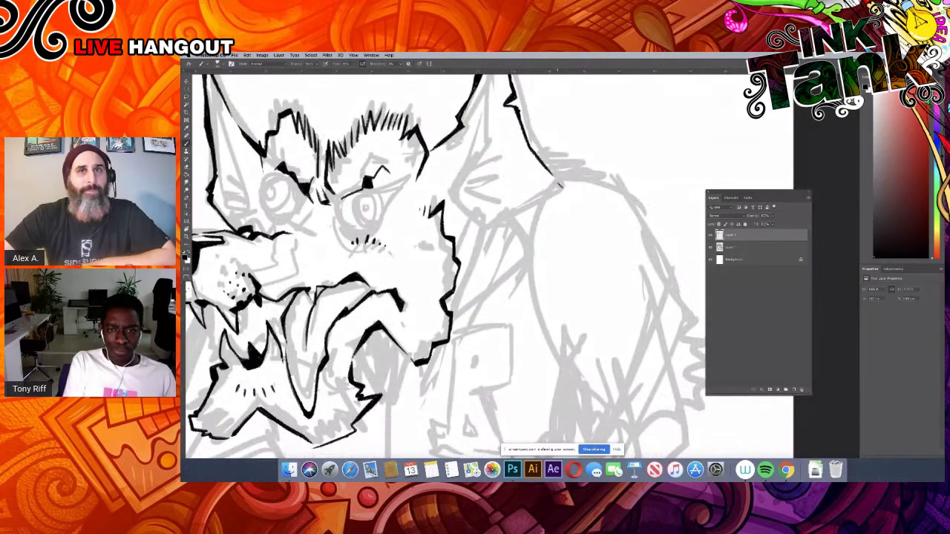
pyautogui.moveTo(562, 187); pyautogui.dragTo(522, 211)
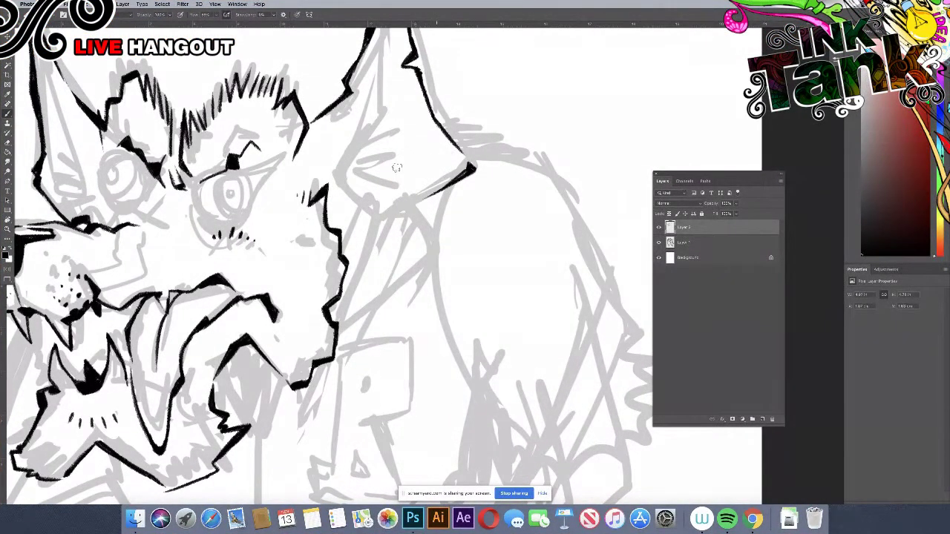
pyautogui.moveTo(417, 258); pyautogui.dragTo(450, 301)
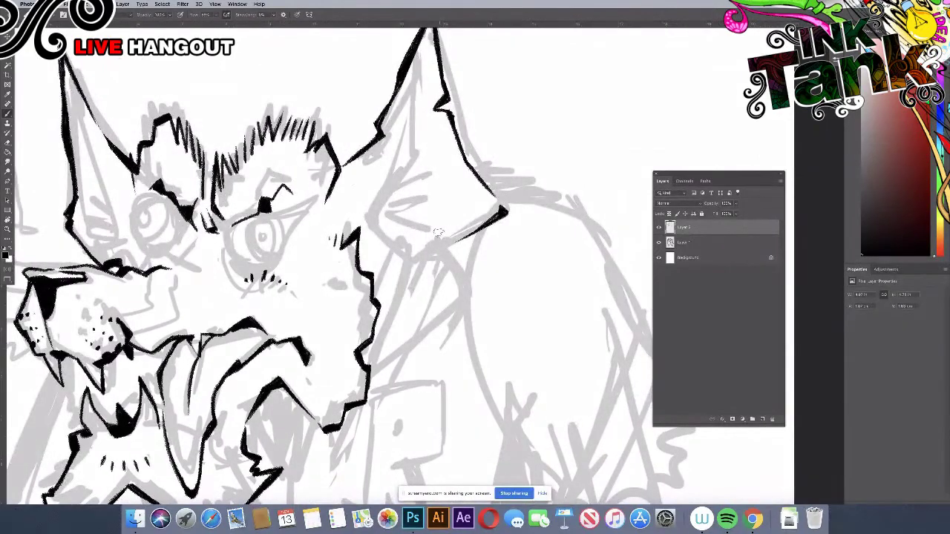
pyautogui.moveTo(477, 225)
pyautogui.mouseDown()
pyautogui.moveTo(496, 215)
pyautogui.moveTo(411, 255)
pyautogui.mouseUp()
pyautogui.moveTo(407, 215); pyautogui.dragTo(435, 256)
# Step: Ink the far ear's inner fold from just below the tip down to the base, filling the narrow gap near the tip with black
pyautogui.moveTo(276, 239); pyautogui.dragTo(445, 231)
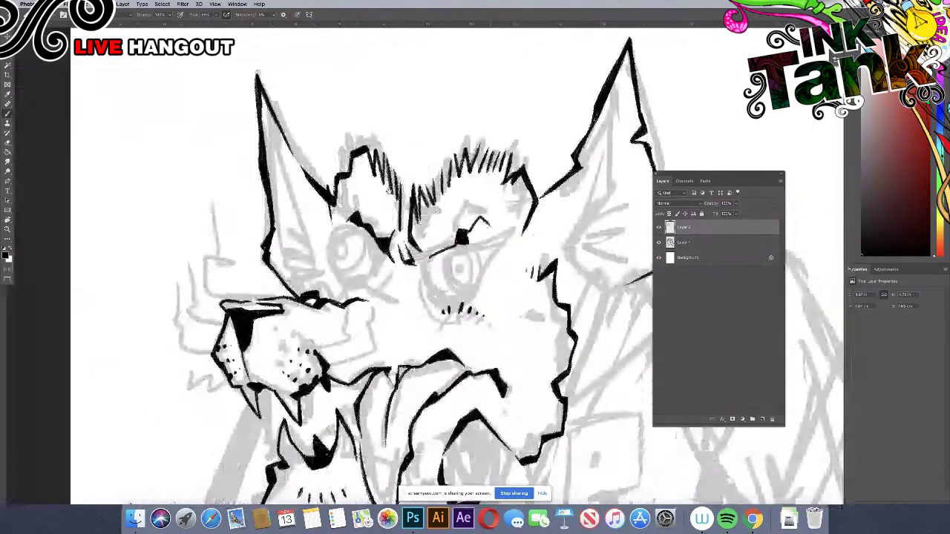
pyautogui.moveTo(262, 89); pyautogui.dragTo(273, 141)
pyautogui.moveTo(264, 104); pyautogui.dragTo(275, 152)
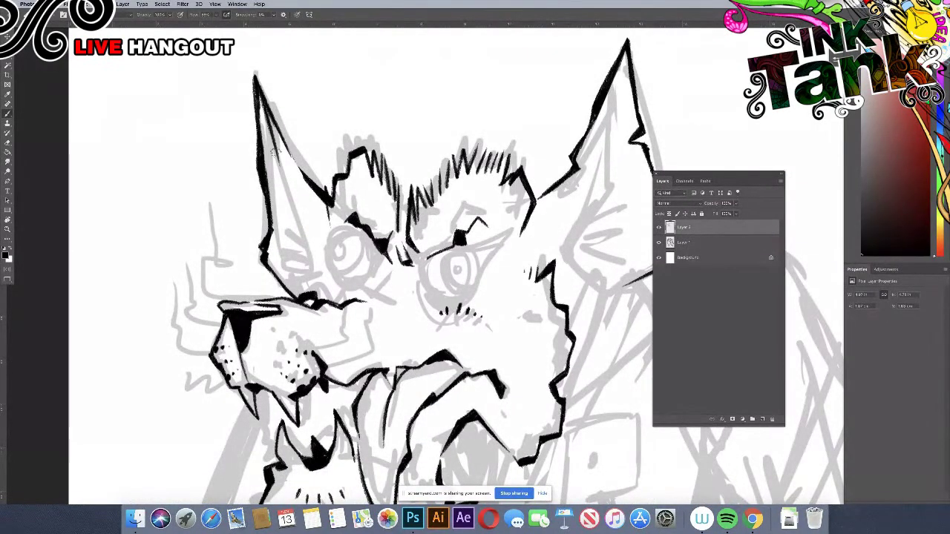
pyautogui.moveTo(261, 99); pyautogui.dragTo(318, 273)
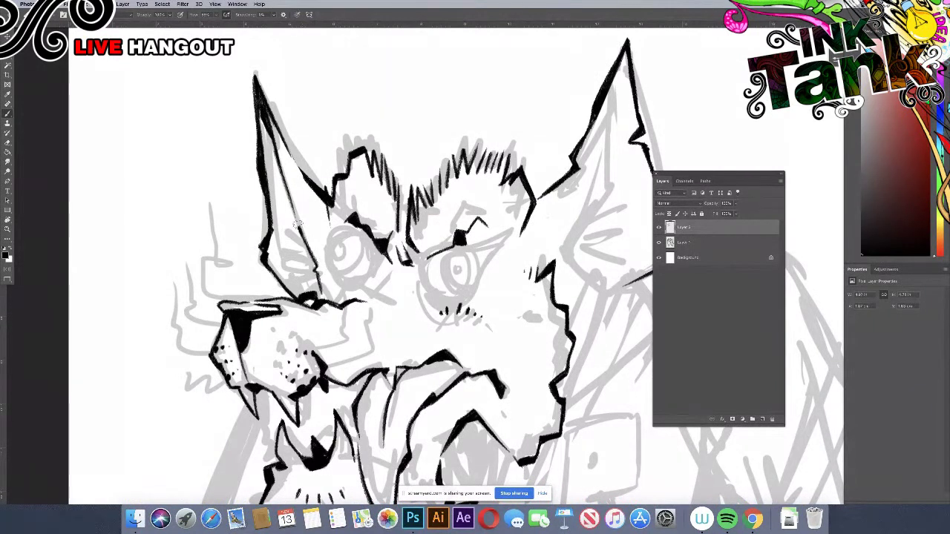
# Step: Ink the near ear's inner fold from tip to base, with creases fanning from the base and a curved line inside the rear corner
pyautogui.hscroll(5, 297, 223)
pyautogui.hscroll(2, 389, 226)
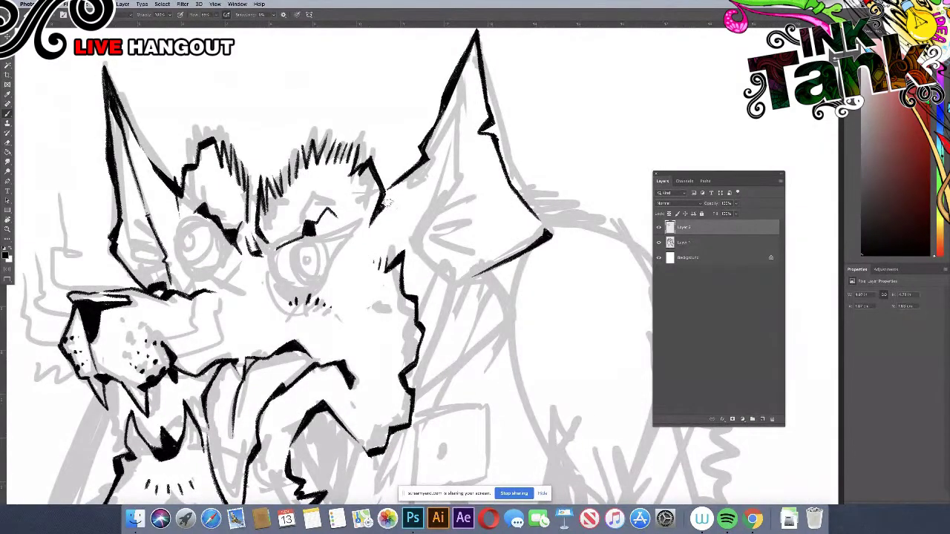
pyautogui.moveTo(477, 37)
pyautogui.mouseDown()
pyautogui.moveTo(458, 172)
pyautogui.moveTo(421, 241)
pyautogui.mouseUp()
pyautogui.moveTo(464, 205); pyautogui.dragTo(420, 242)
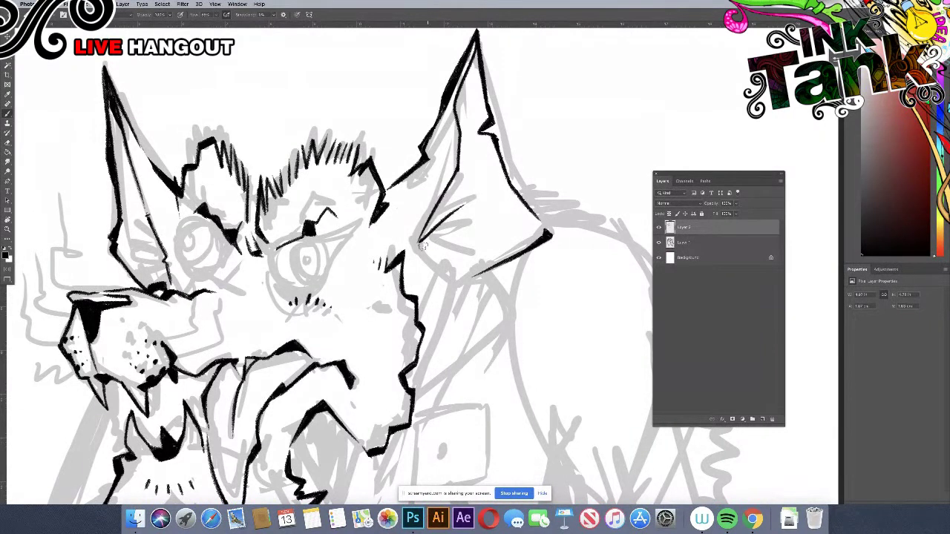
pyautogui.moveTo(470, 223)
pyautogui.mouseDown()
pyautogui.moveTo(464, 251)
pyautogui.moveTo(436, 268)
pyautogui.moveTo(420, 253)
pyautogui.moveTo(430, 276)
pyautogui.moveTo(449, 257)
pyautogui.moveTo(481, 257)
pyautogui.moveTo(488, 265)
pyautogui.moveTo(478, 276)
pyautogui.moveTo(491, 260)
pyautogui.moveTo(472, 166)
pyautogui.moveTo(505, 208)
pyautogui.moveTo(484, 177)
pyautogui.mouseUp()
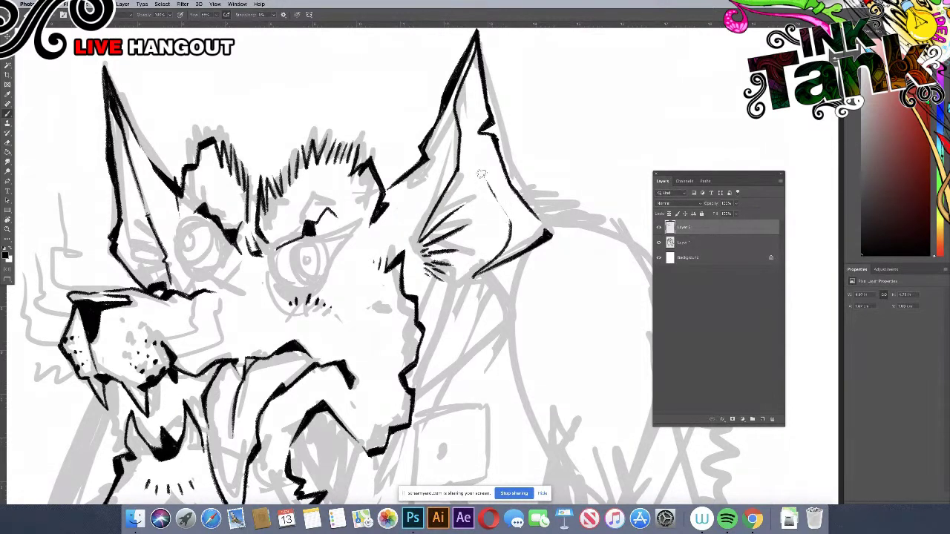
# Step: Fill the near ear's inner fold and the narrow area just below its tip with solid black
pyautogui.scroll(3, 464, 206)
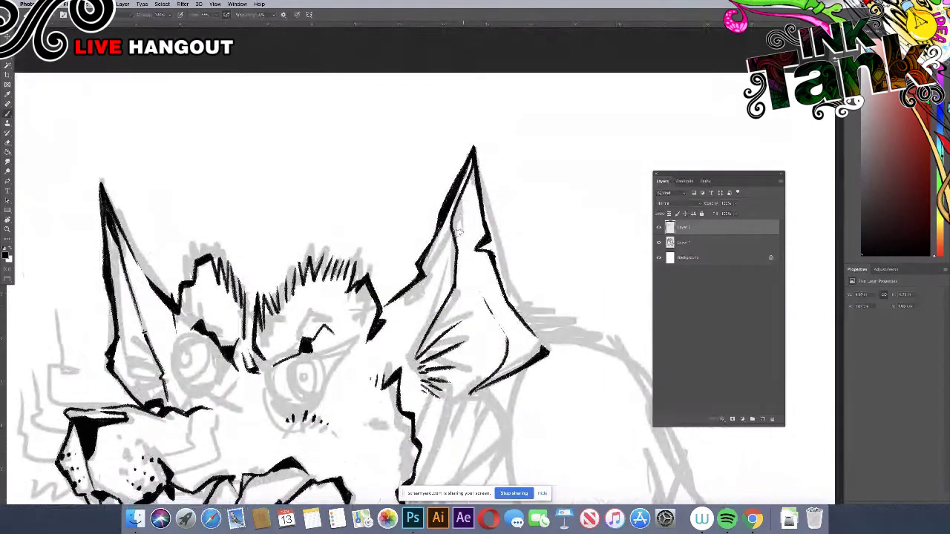
pyautogui.moveTo(456, 238); pyautogui.dragTo(468, 186)
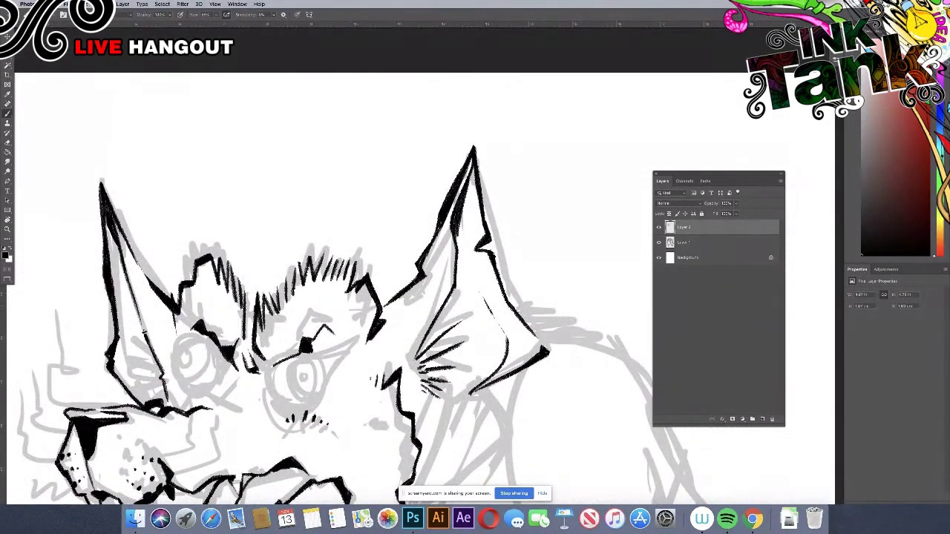
pyautogui.moveTo(475, 200)
pyautogui.mouseDown()
pyautogui.moveTo(468, 165)
pyautogui.moveTo(454, 255)
pyautogui.mouseUp()
pyautogui.moveTo(461, 220); pyautogui.dragTo(455, 260)
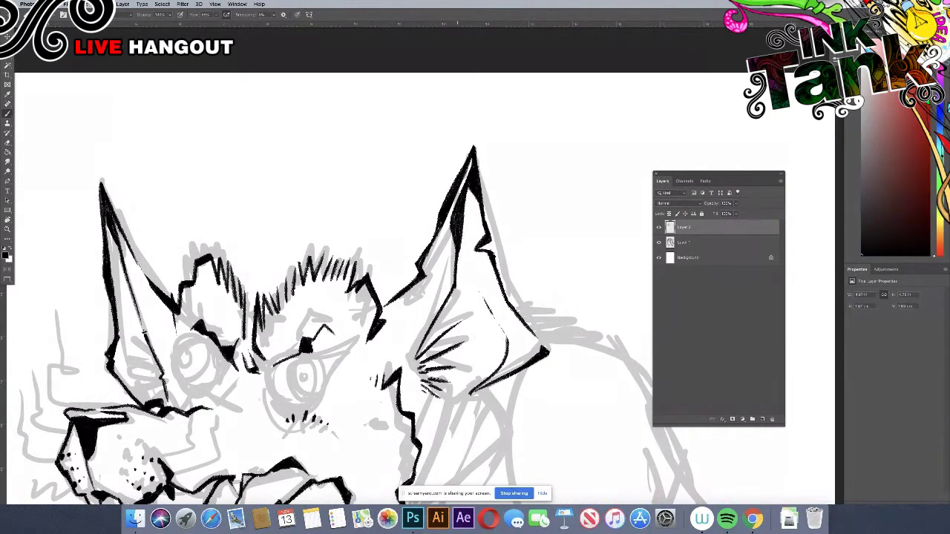
# Step: Ink a solid black wedge at the base of the near ear's fold and short hair ticks across its front and rear edges
pyautogui.moveTo(460, 299)
pyautogui.mouseDown()
pyautogui.moveTo(464, 197)
pyautogui.moveTo(425, 250)
pyautogui.mouseUp()
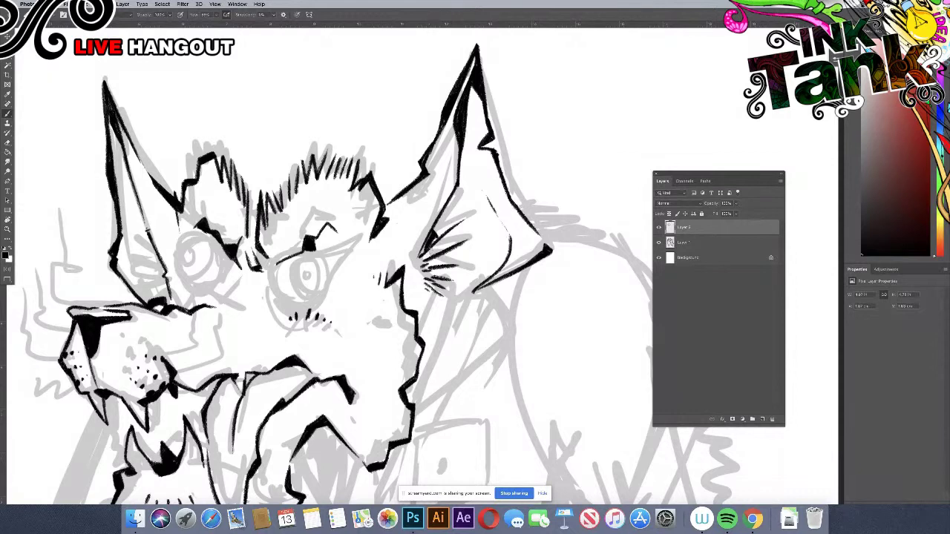
pyautogui.moveTo(431, 237)
pyautogui.mouseDown()
pyautogui.moveTo(422, 256)
pyautogui.moveTo(429, 245)
pyautogui.mouseUp()
pyautogui.moveTo(412, 187); pyautogui.dragTo(402, 182)
pyautogui.moveTo(524, 211); pyautogui.dragTo(516, 223)
# Step: Extend the jagged ink line along the top of the muzzle to a peak below the far eye
pyautogui.moveTo(499, 334); pyautogui.dragTo(527, 305)
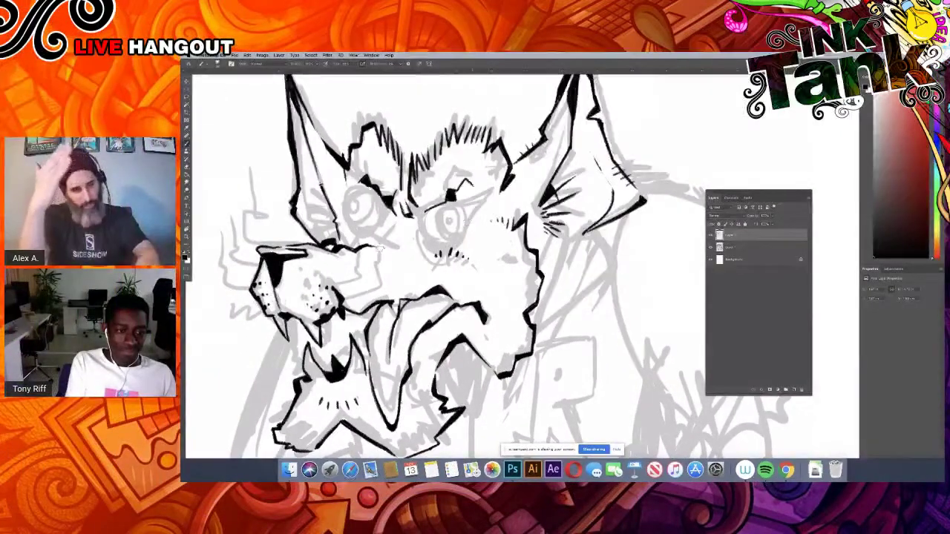
pyautogui.moveTo(408, 274); pyautogui.dragTo(445, 312)
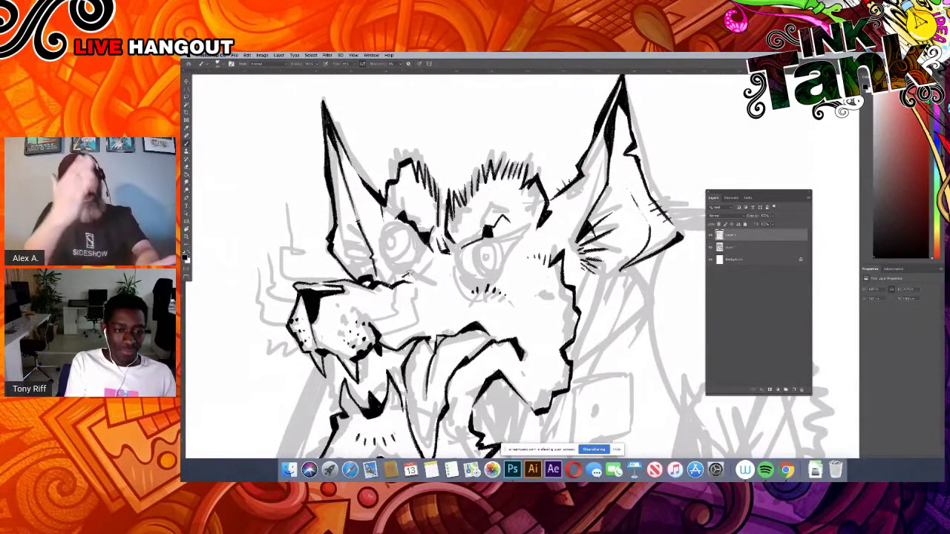
pyautogui.moveTo(407, 274)
pyautogui.mouseDown()
pyautogui.moveTo(430, 280)
pyautogui.moveTo(410, 273)
pyautogui.mouseUp()
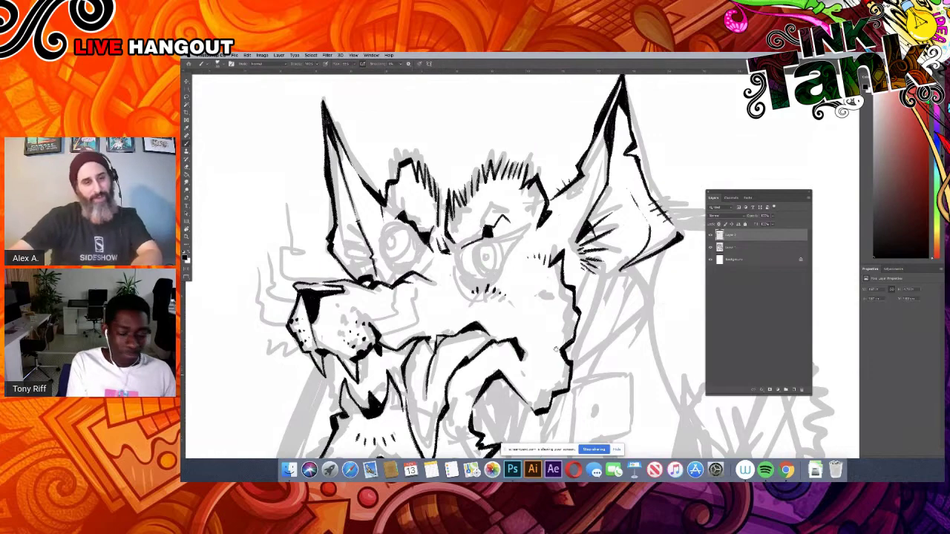
# Step: Ink the upper arm below the jaw: the long outer edge from the fangs down and the lower edge with a ragged fur notch
pyautogui.moveTo(609, 448); pyautogui.dragTo(518, 295)
pyautogui.moveTo(463, 317); pyautogui.dragTo(500, 271)
pyautogui.scroll(-4, 499, 272)
pyautogui.hscroll(-5, 520, 282)
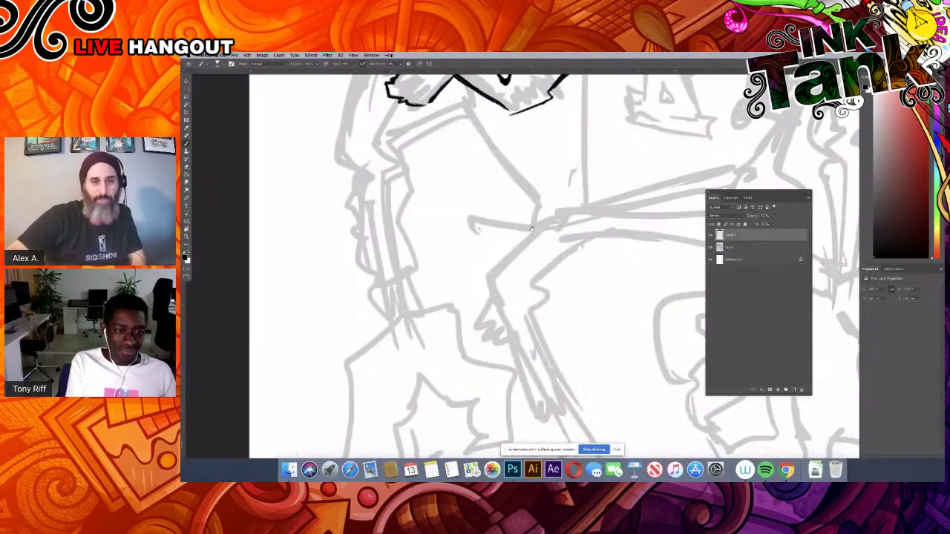
pyautogui.scroll(2, 536, 286)
pyautogui.moveTo(486, 261); pyautogui.dragTo(413, 300)
pyautogui.moveTo(412, 129); pyautogui.dragTo(365, 296)
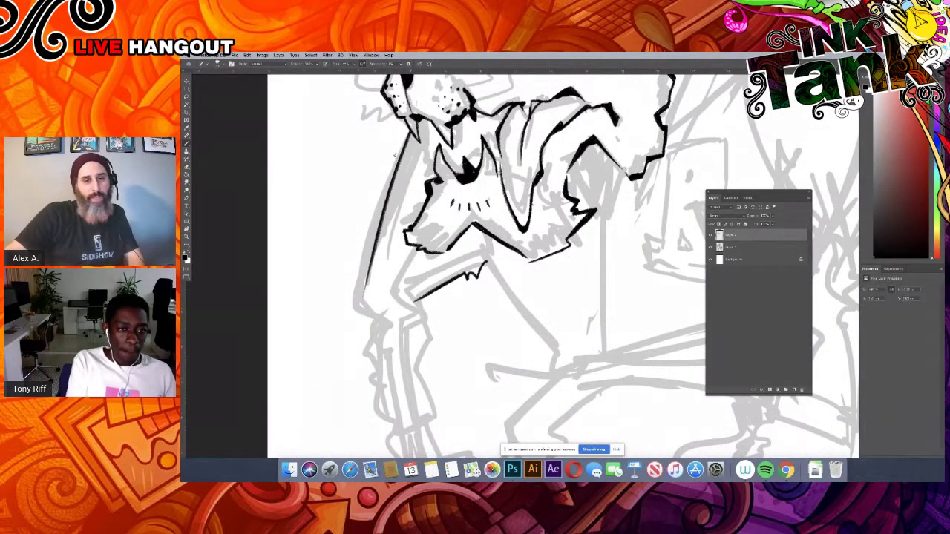
# Step: Ink both sides of the bent elbow and the start of the forearm with angular, thickened contours
pyautogui.moveTo(409, 134)
pyautogui.mouseDown()
pyautogui.moveTo(359, 305)
pyautogui.moveTo(379, 327)
pyautogui.moveTo(375, 228)
pyautogui.moveTo(413, 270)
pyautogui.mouseUp()
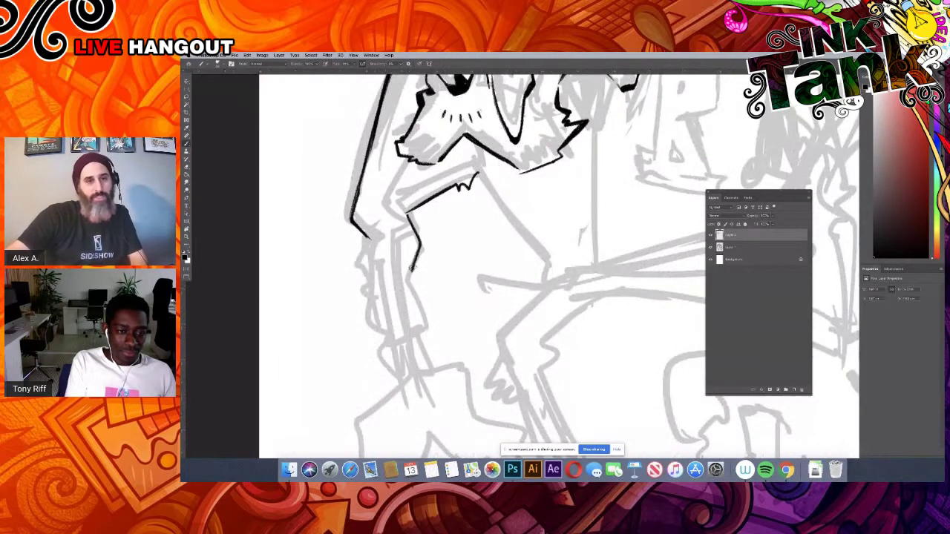
pyautogui.moveTo(406, 214)
pyautogui.mouseDown()
pyautogui.moveTo(422, 249)
pyautogui.moveTo(411, 278)
pyautogui.mouseUp()
pyautogui.moveTo(369, 239); pyautogui.dragTo(374, 281)
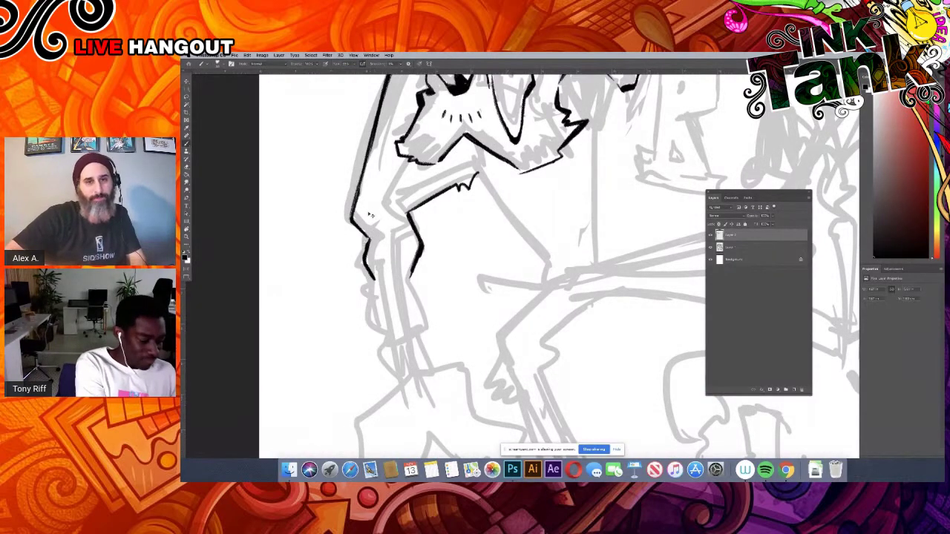
pyautogui.press('super+0')
pyautogui.press('super+plus')
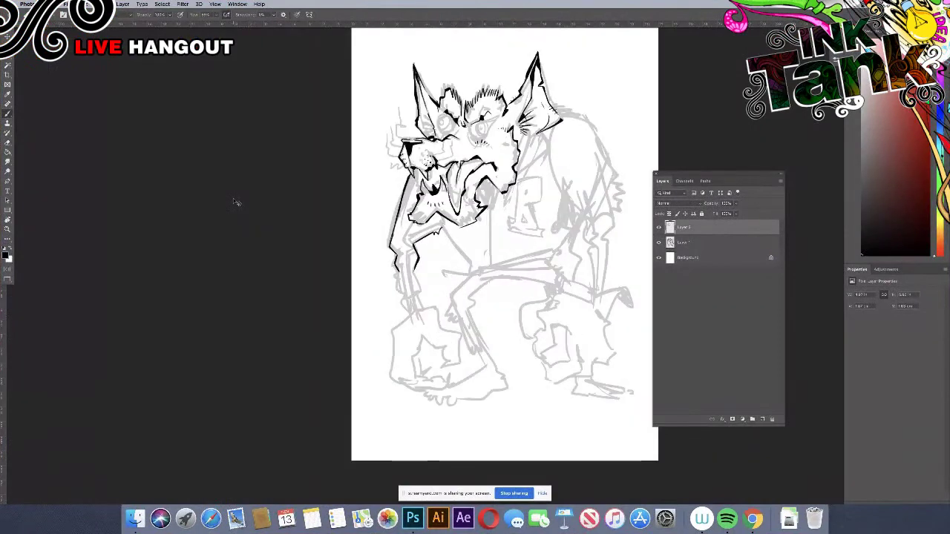
pyautogui.press('super+plus')
pyautogui.moveTo(532, 277); pyautogui.dragTo(459, 299)
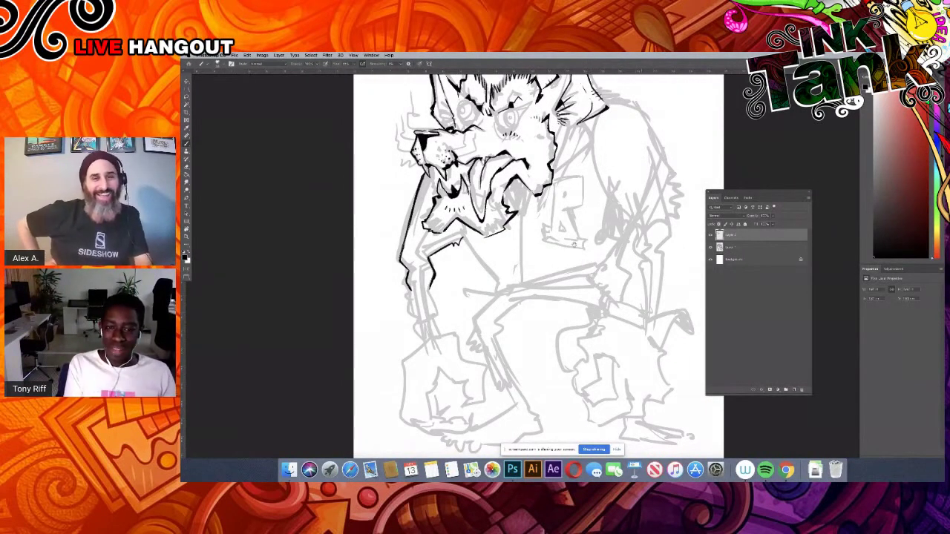
pyautogui.moveTo(574, 245); pyautogui.dragTo(552, 284)
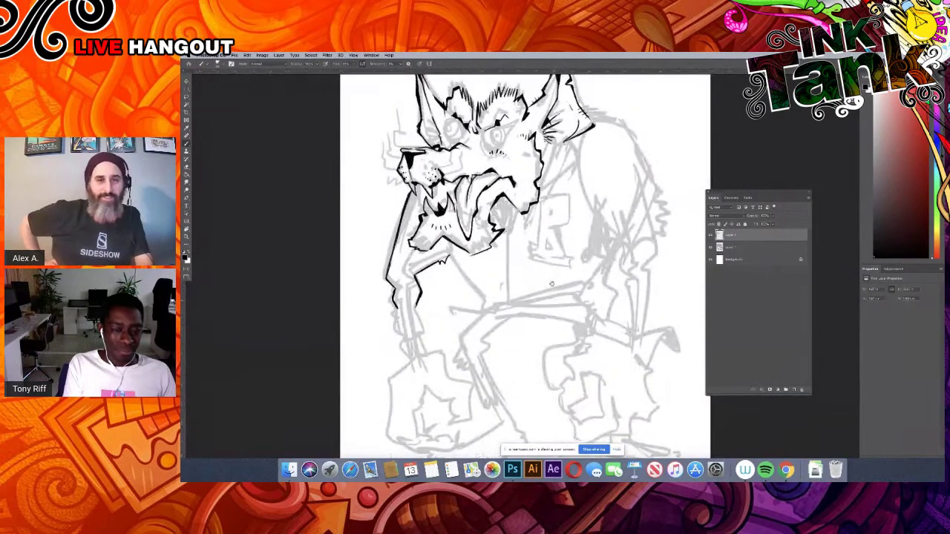
pyautogui.scroll(2, 551, 284)
pyautogui.press('super+s')
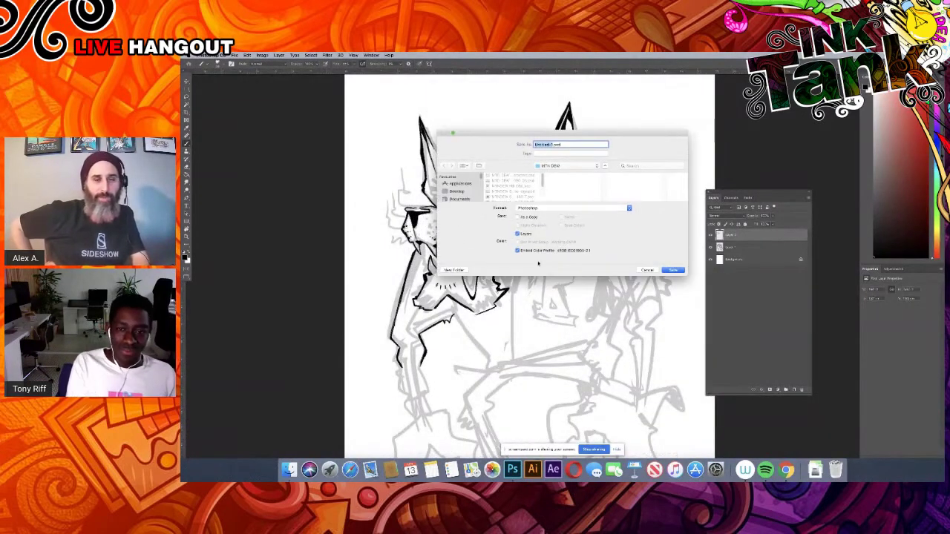
pyautogui.click(647, 269)
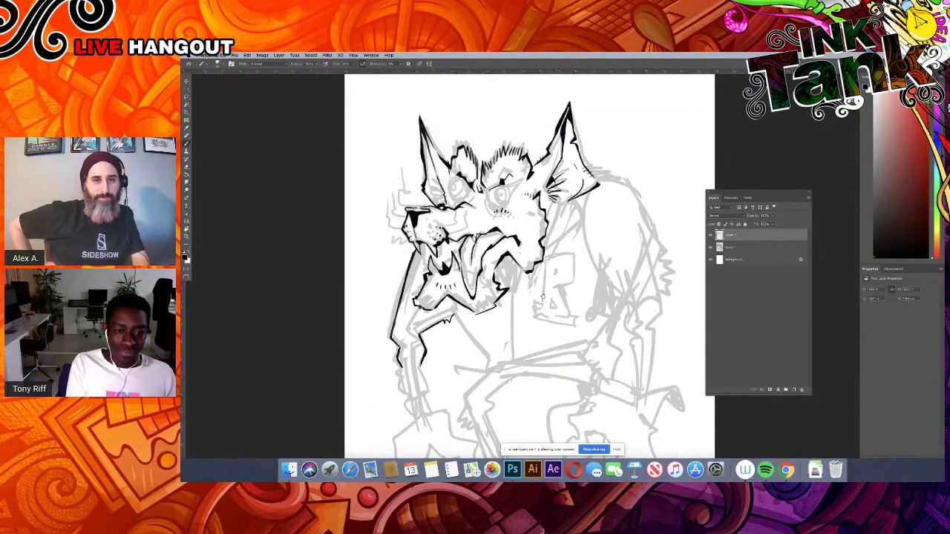
# Step: Thicken the outer contour of the upper arm down toward the elbow
pyautogui.moveTo(543, 296); pyautogui.dragTo(528, 259)
pyautogui.press('super+plus')
pyautogui.press('super+plus')
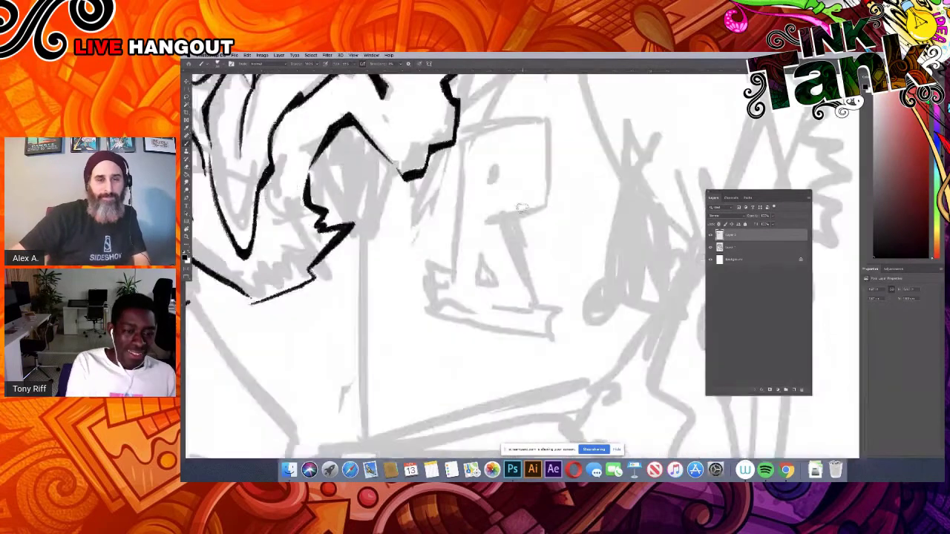
pyautogui.press('super+minus')
pyautogui.moveTo(244, 325); pyautogui.dragTo(331, 351)
pyautogui.moveTo(321, 301); pyautogui.dragTo(347, 360)
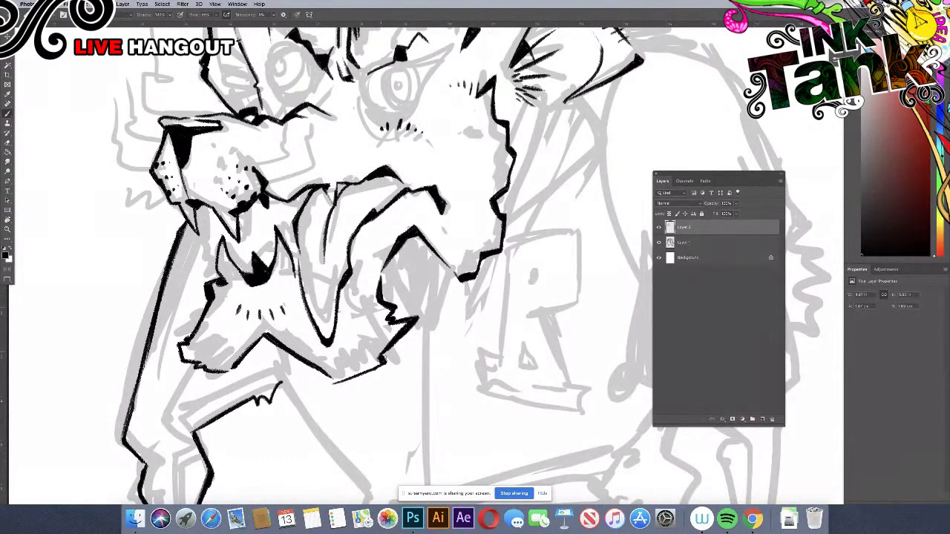
pyautogui.scroll(-5, 381, 360)
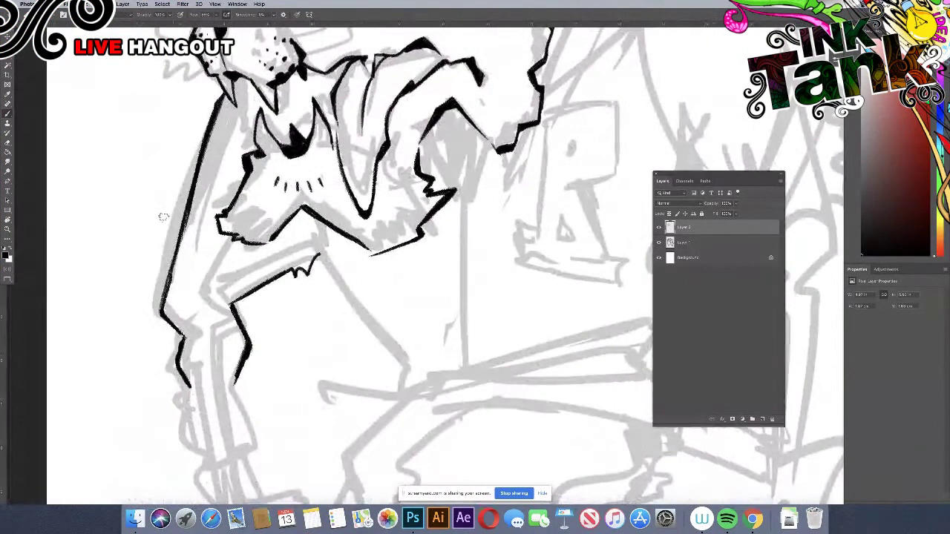
pyautogui.moveTo(184, 219); pyautogui.dragTo(157, 307)
# Step: Ink the forearm down to its flared end and the wrist below it, with a black shadow, crease lines and a solid black inner elbow
pyautogui.scroll(-5, 222, 282)
pyautogui.hscroll(-3, 223, 282)
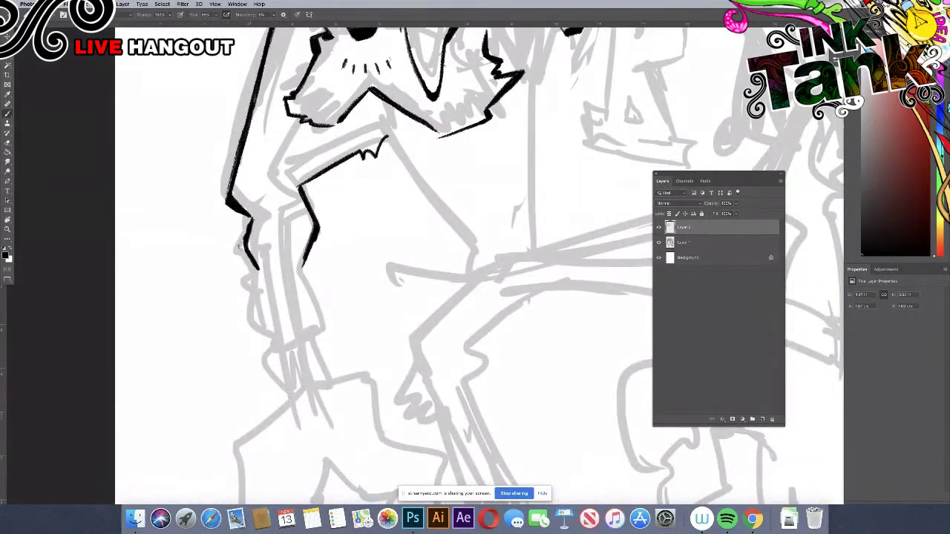
pyautogui.moveTo(321, 316); pyautogui.dragTo(274, 340)
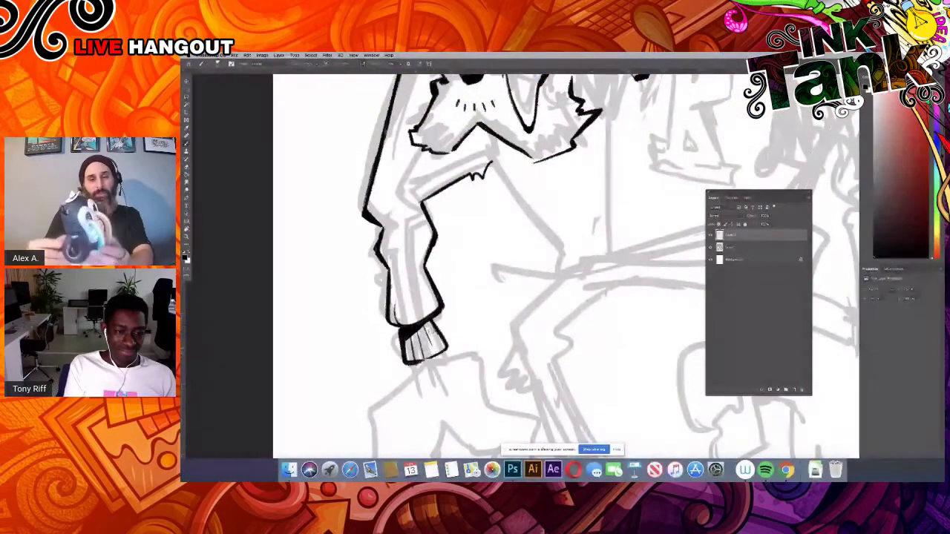
pyautogui.scroll(2, 442, 278)
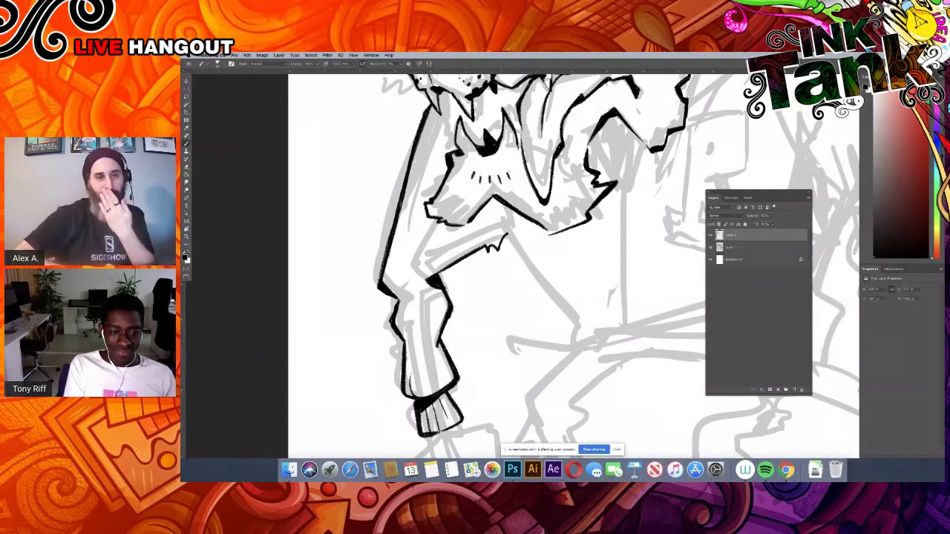
# Step: Ink the torso's front edge from the armpit down to the waist, thick at the top and ending in a short angular hook
pyautogui.moveTo(568, 379); pyautogui.dragTo(426, 333)
pyautogui.scroll(3, 426, 333)
pyautogui.hscroll(-1, 426, 333)
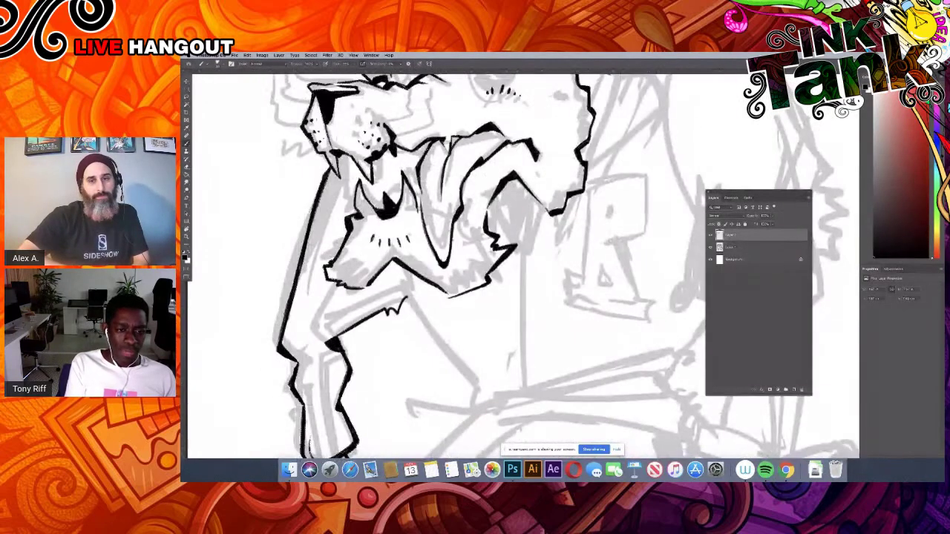
pyautogui.moveTo(402, 282); pyautogui.dragTo(427, 326)
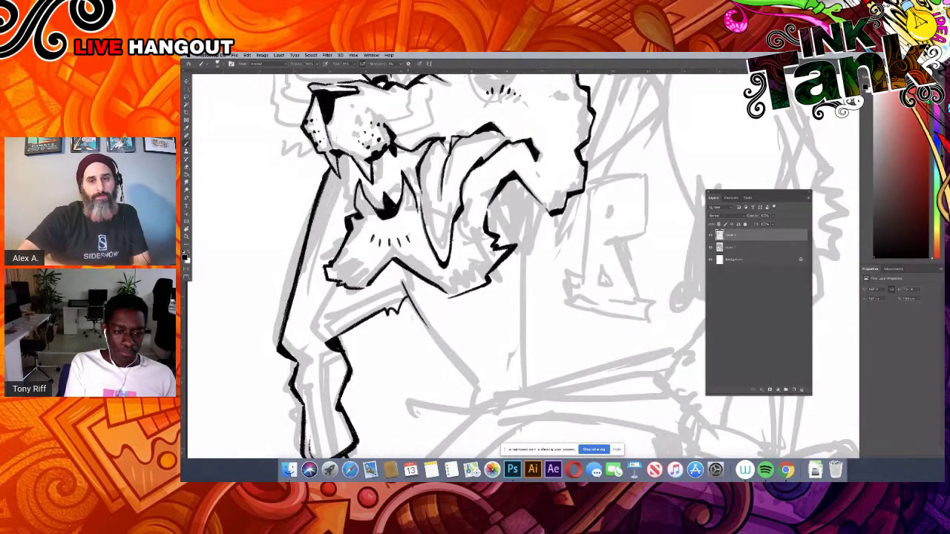
pyautogui.moveTo(406, 292); pyautogui.dragTo(444, 346)
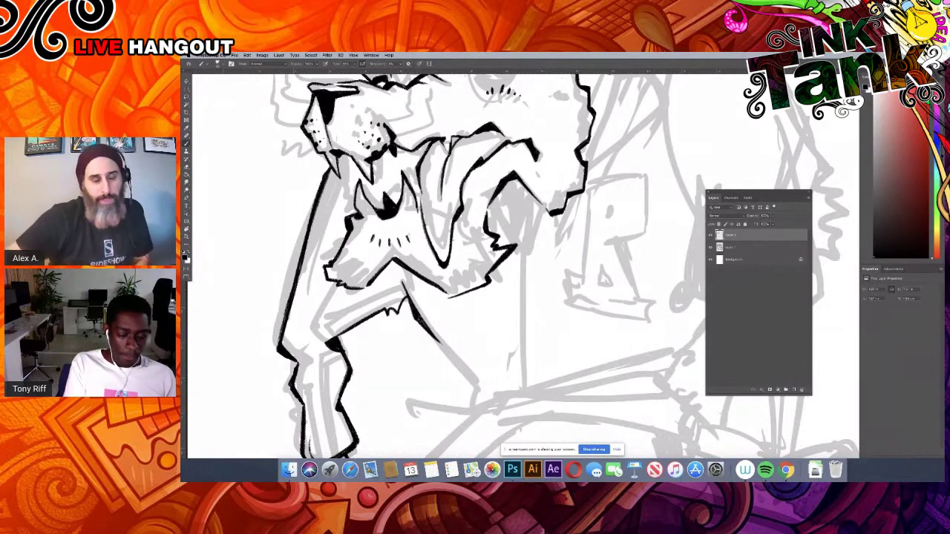
pyautogui.moveTo(417, 315); pyautogui.dragTo(494, 403)
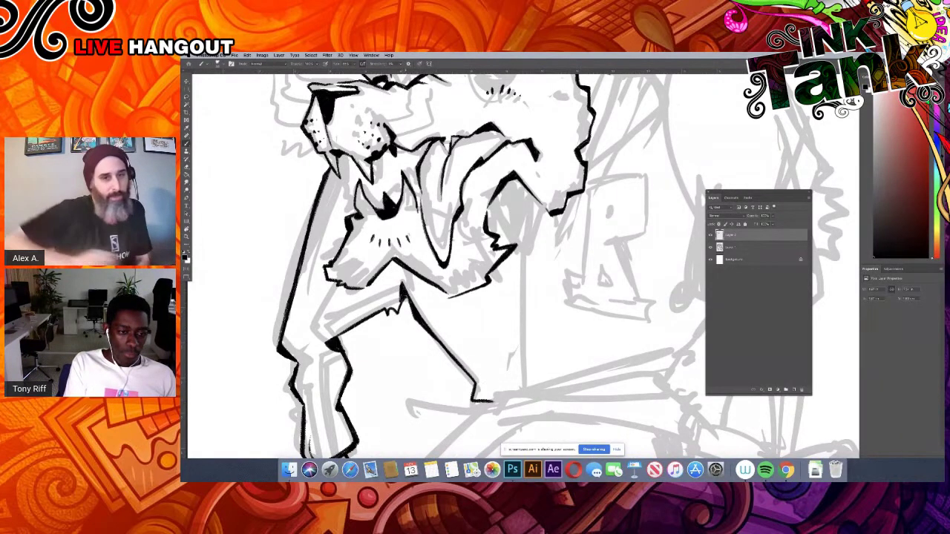
# Step: Strengthen the near eye's brow line and ink short crease lines inside the base of the far ear
pyautogui.moveTo(479, 254); pyautogui.dragTo(457, 290)
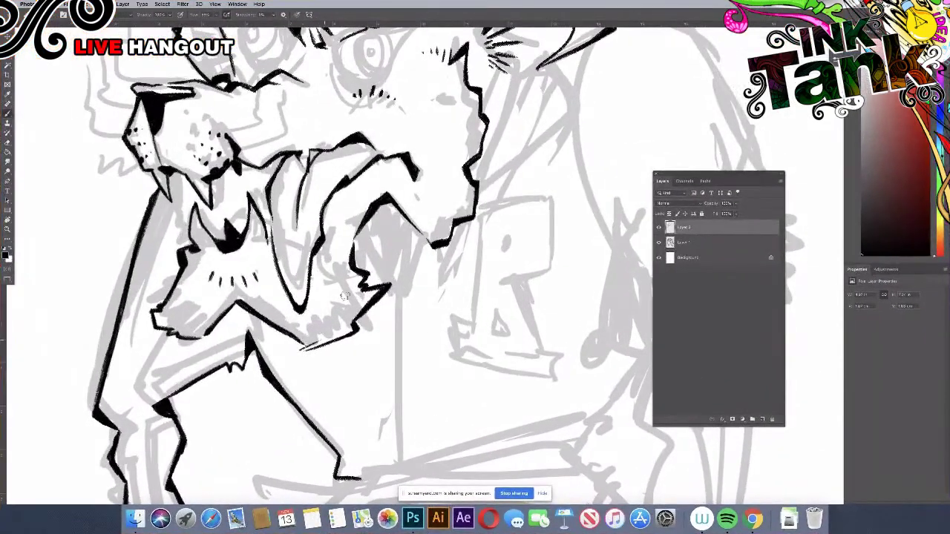
pyautogui.moveTo(343, 296); pyautogui.dragTo(257, 520)
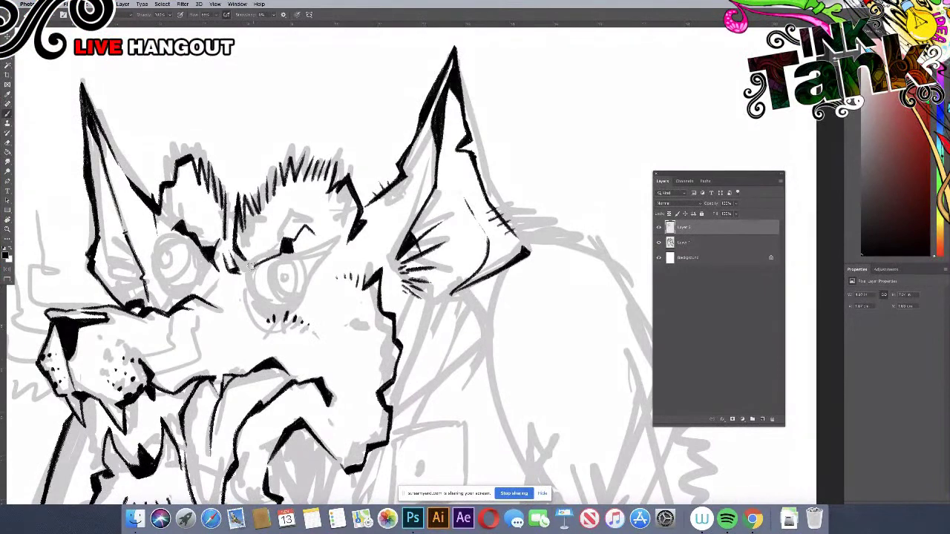
pyautogui.moveTo(263, 263); pyautogui.dragTo(281, 256)
pyautogui.hscroll(-3, 264, 247)
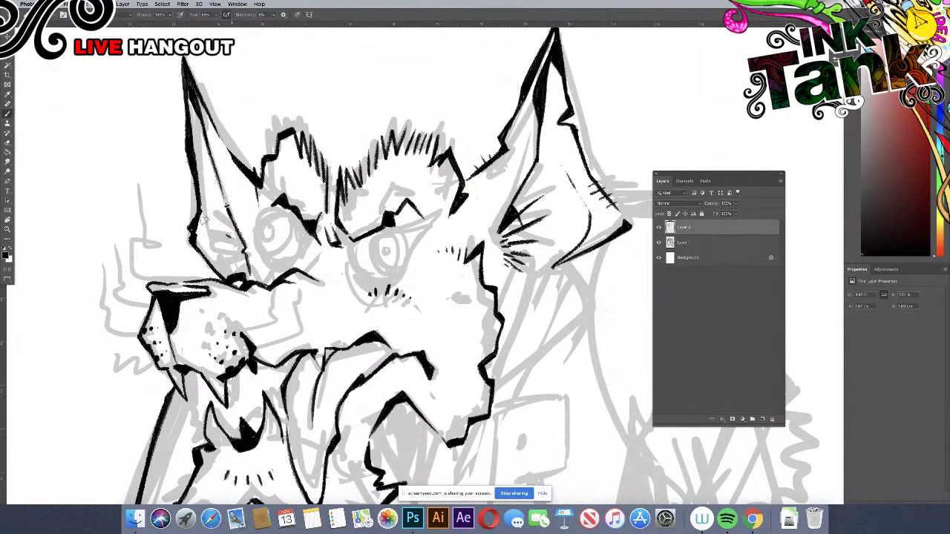
pyautogui.moveTo(207, 221)
pyautogui.mouseDown()
pyautogui.moveTo(229, 248)
pyautogui.moveTo(215, 247)
pyautogui.moveTo(216, 274)
pyautogui.mouseUp()
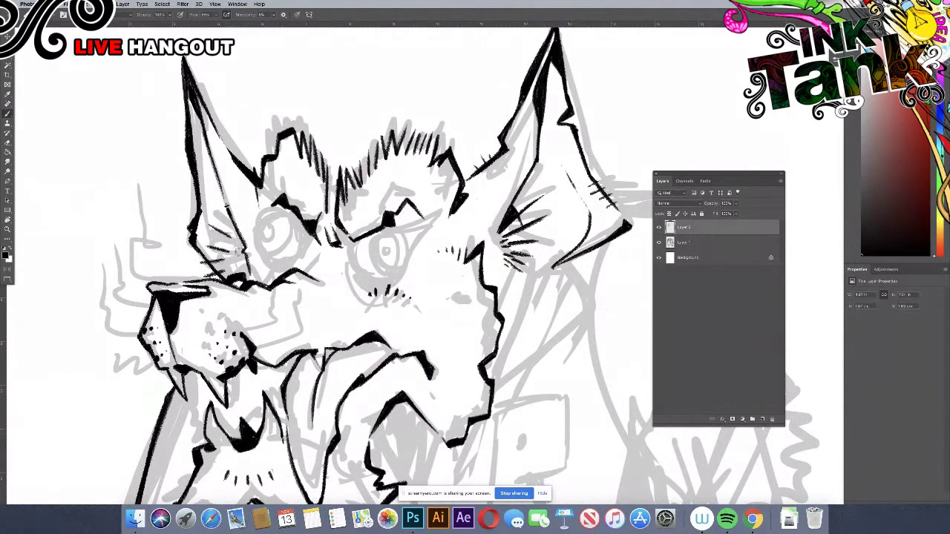
# Step: Ink three wavy, curling whisker lines from the front of the snout over the sketch
pyautogui.hscroll(-3, 104, 268)
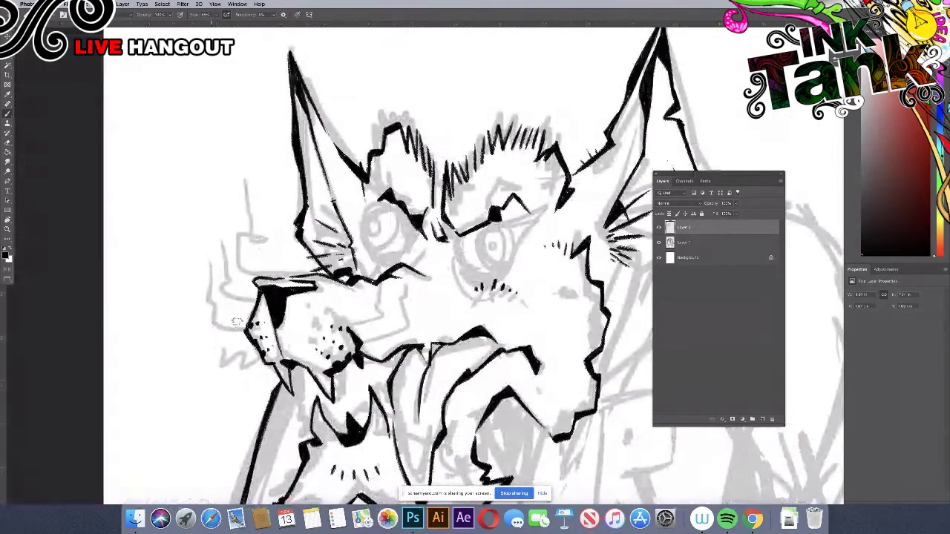
pyautogui.moveTo(247, 328)
pyautogui.mouseDown()
pyautogui.moveTo(210, 277)
pyautogui.moveTo(201, 224)
pyautogui.mouseUp()
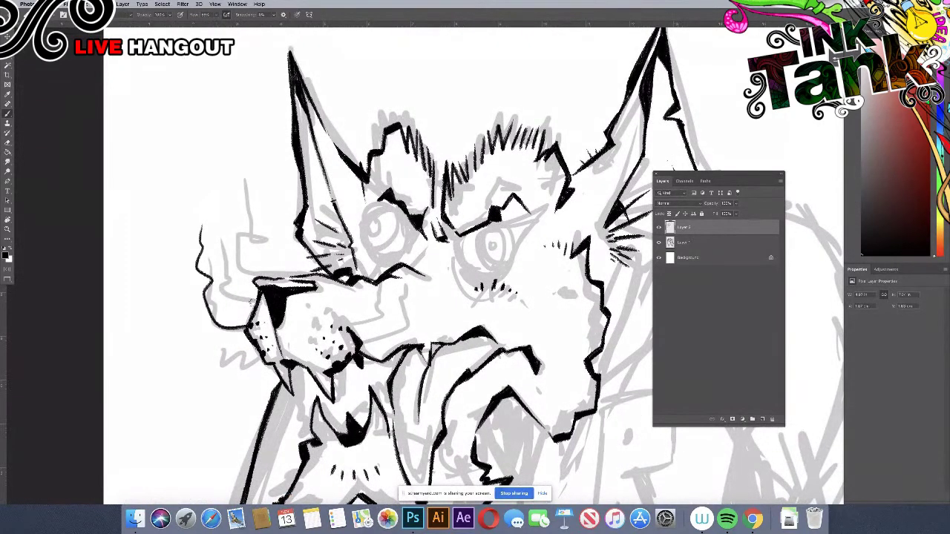
pyautogui.moveTo(251, 295)
pyautogui.mouseDown()
pyautogui.moveTo(231, 248)
pyautogui.moveTo(230, 205)
pyautogui.mouseUp()
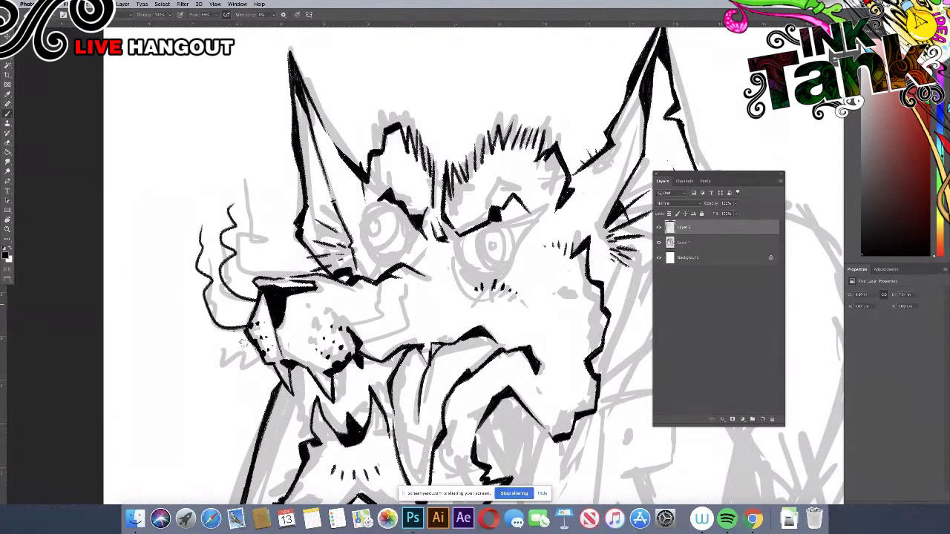
pyautogui.moveTo(251, 363)
pyautogui.mouseDown()
pyautogui.moveTo(195, 339)
pyautogui.moveTo(175, 299)
pyautogui.mouseUp()
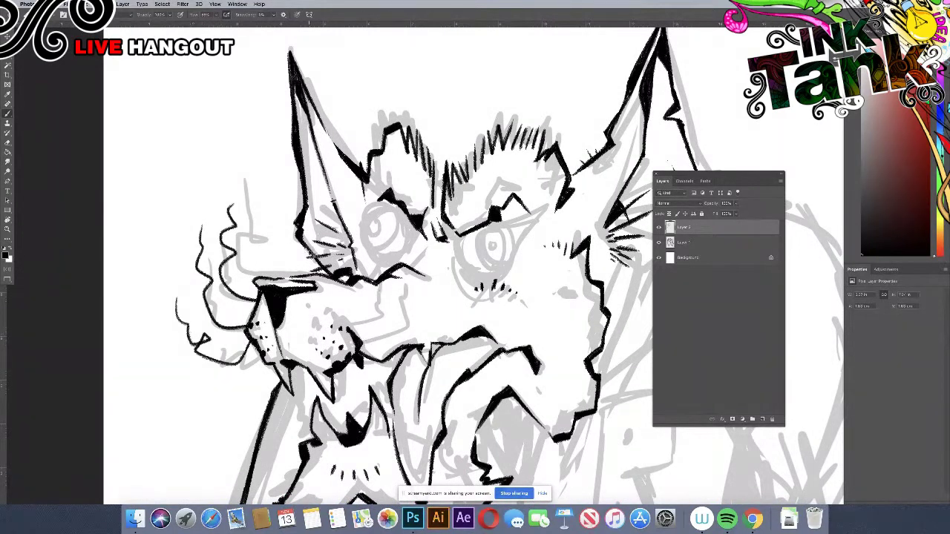
pyautogui.scroll(-10, 499, 333)
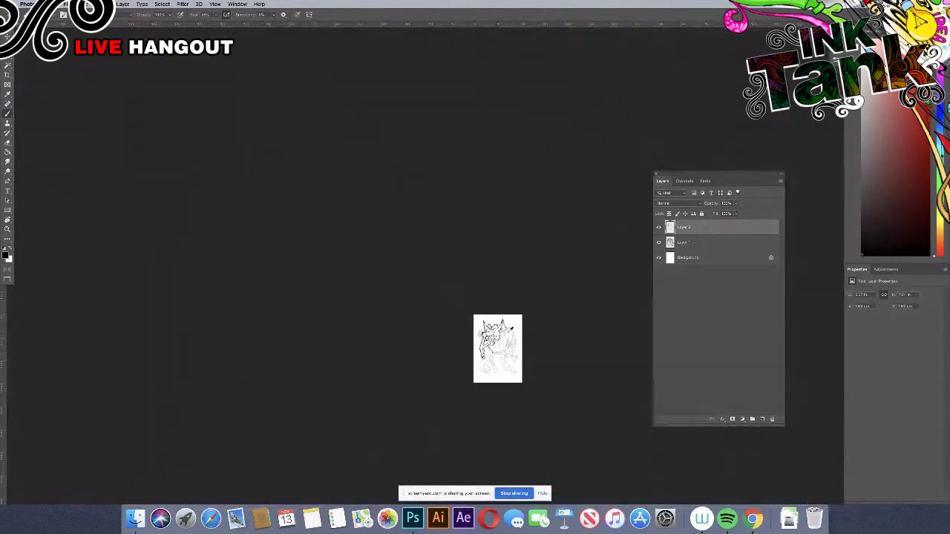